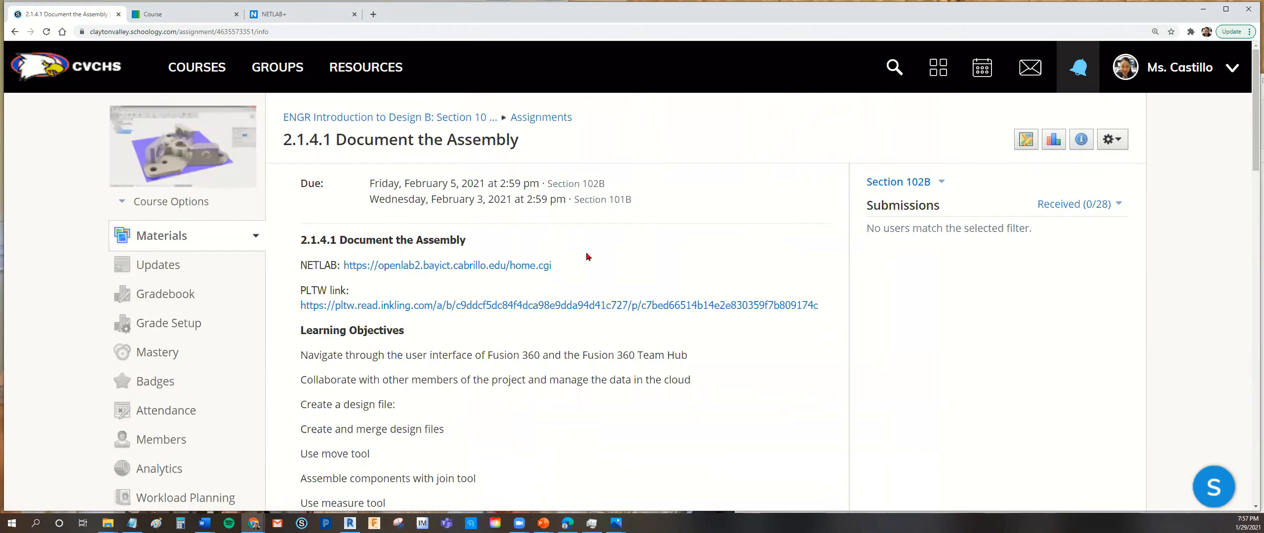
- Switch to the NETLAB+ remote desktop and launch Autodesk Fusion 360 and Google Chrome on it
{"action": "left_click", "coordinate": [301, 18]}
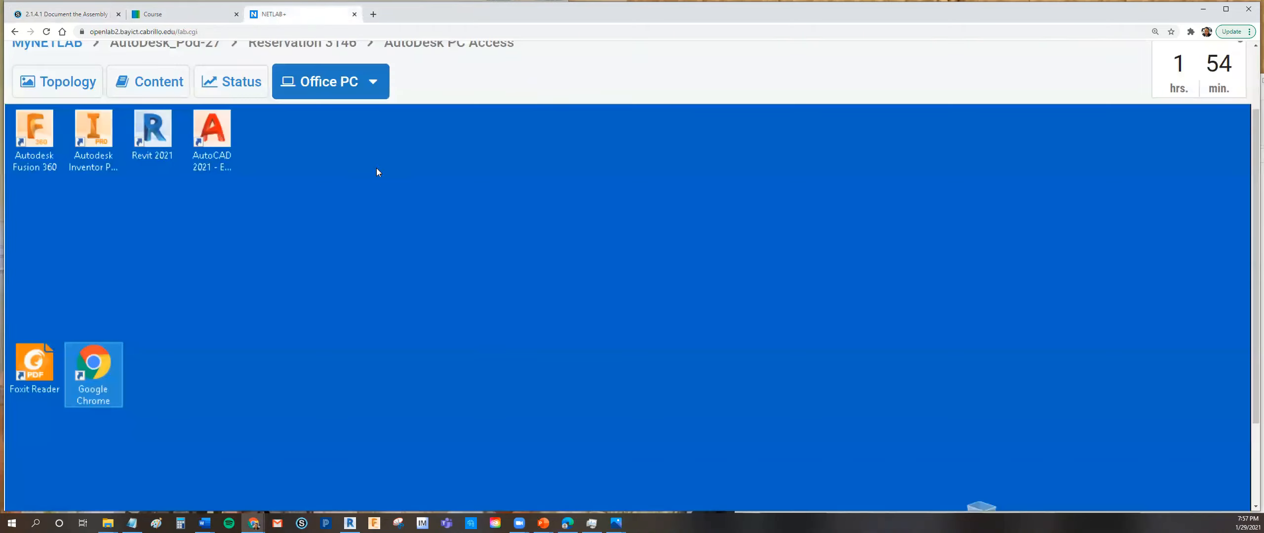
{"action": "double_click", "coordinate": [39, 148]}
{"action": "left_click_drag", "start_coordinate": [1250, 427], "coordinate": [1251, 499]}
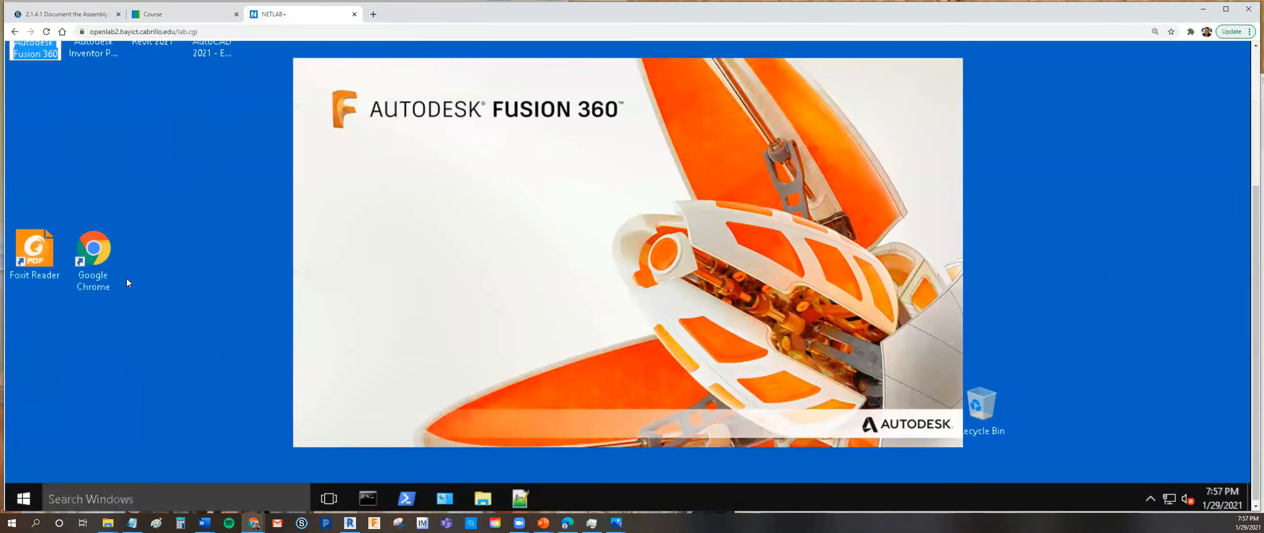
{"action": "double_click", "coordinate": [94, 257]}
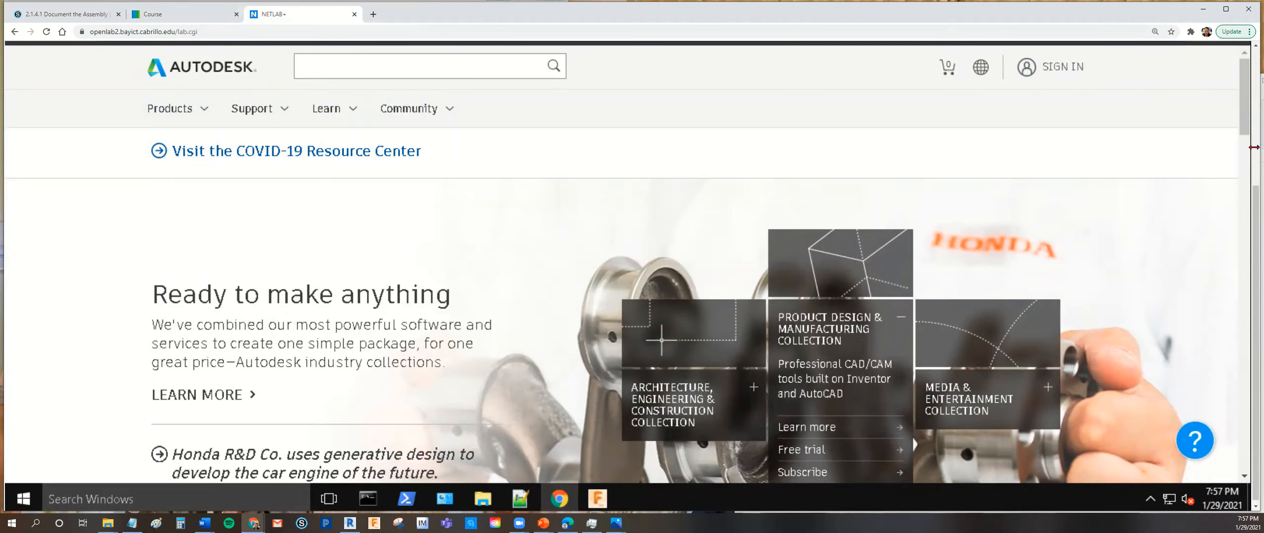
- Go to claytonvalley.schoology.com in the remote desktop's Chrome browser
{"action": "left_click_drag", "start_coordinate": [1255, 195], "coordinate": [1255, 139]}
{"action": "left_click", "coordinate": [833, 118]}
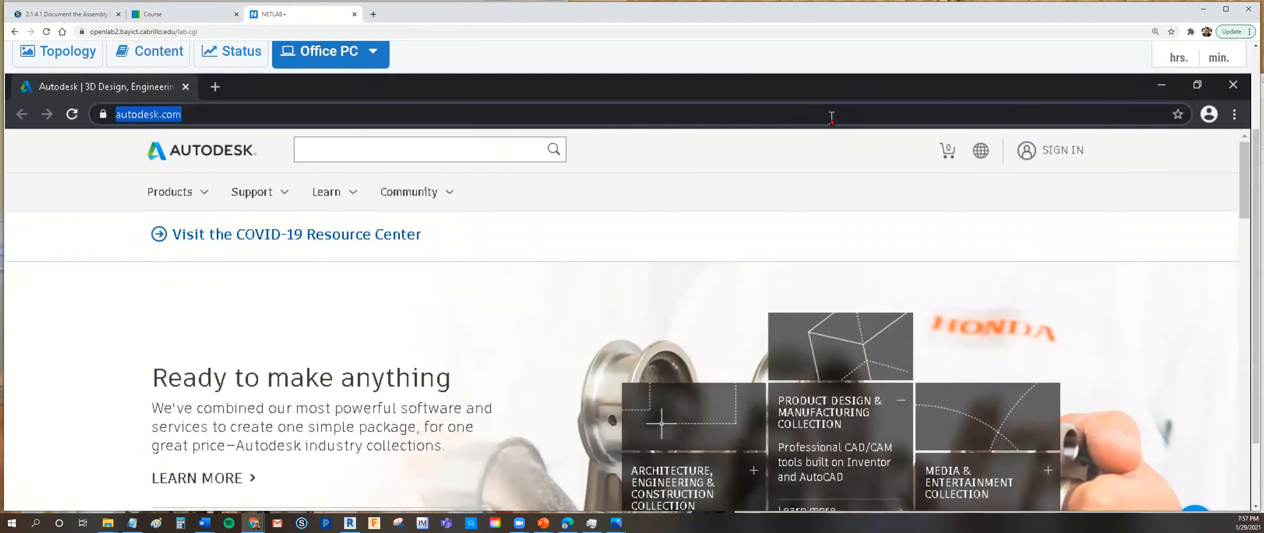
{"action": "type", "text": "claytonval"}
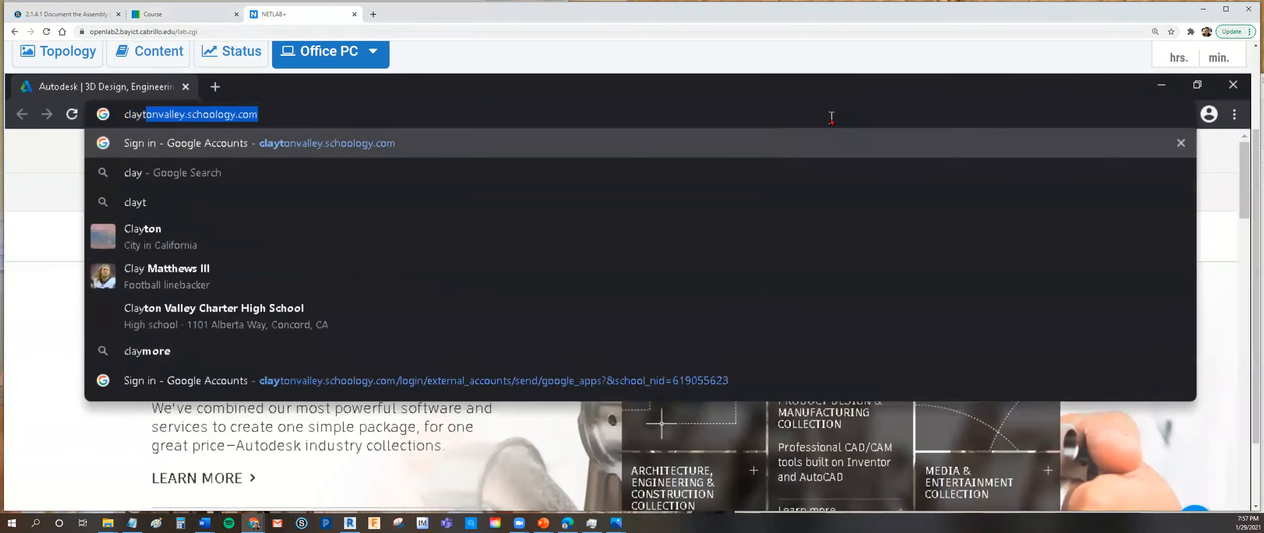
{"action": "type", "text": "ley"}
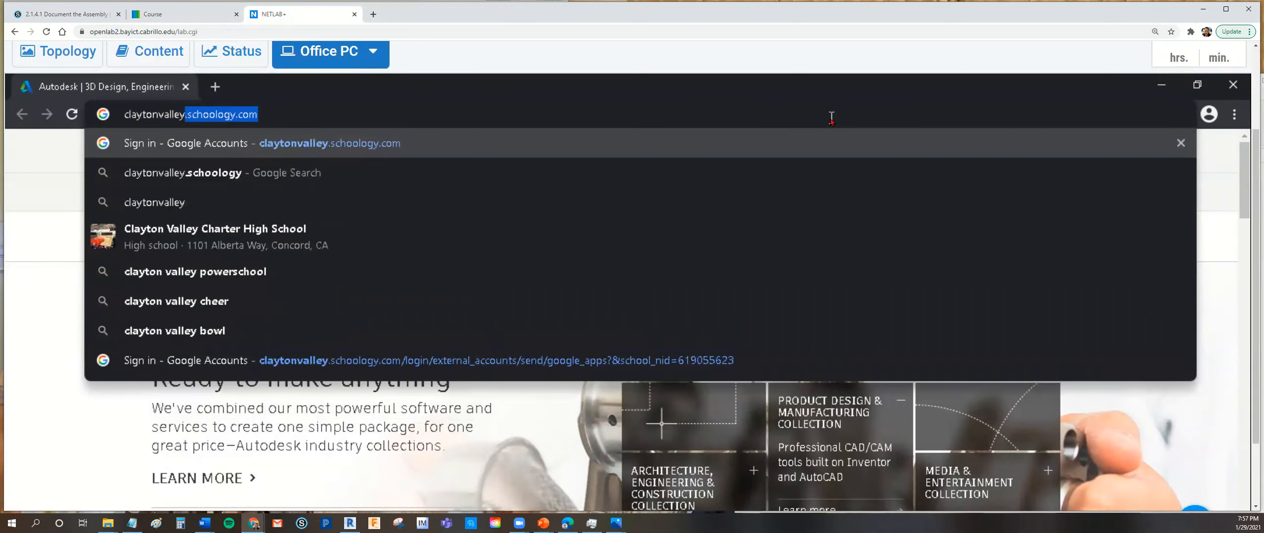
{"action": "key", "text": "Return"}
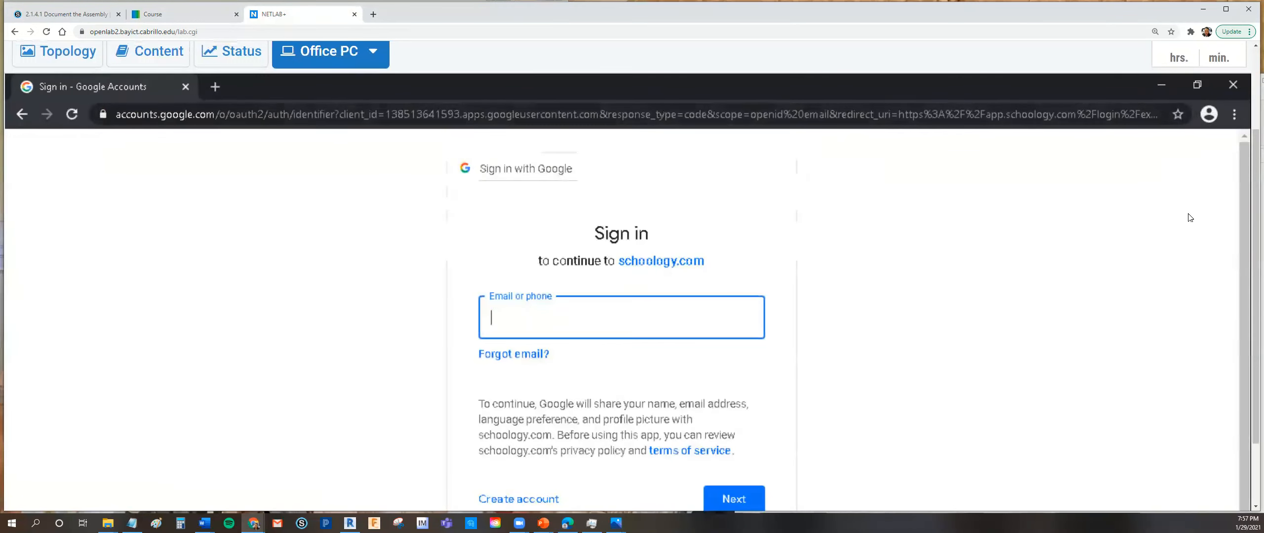
- Enter the teacher's school e-mail on the Google sign-in page and continue to the password page
{"action": "left_click_drag", "start_coordinate": [1244, 238], "coordinate": [1244, 253]}
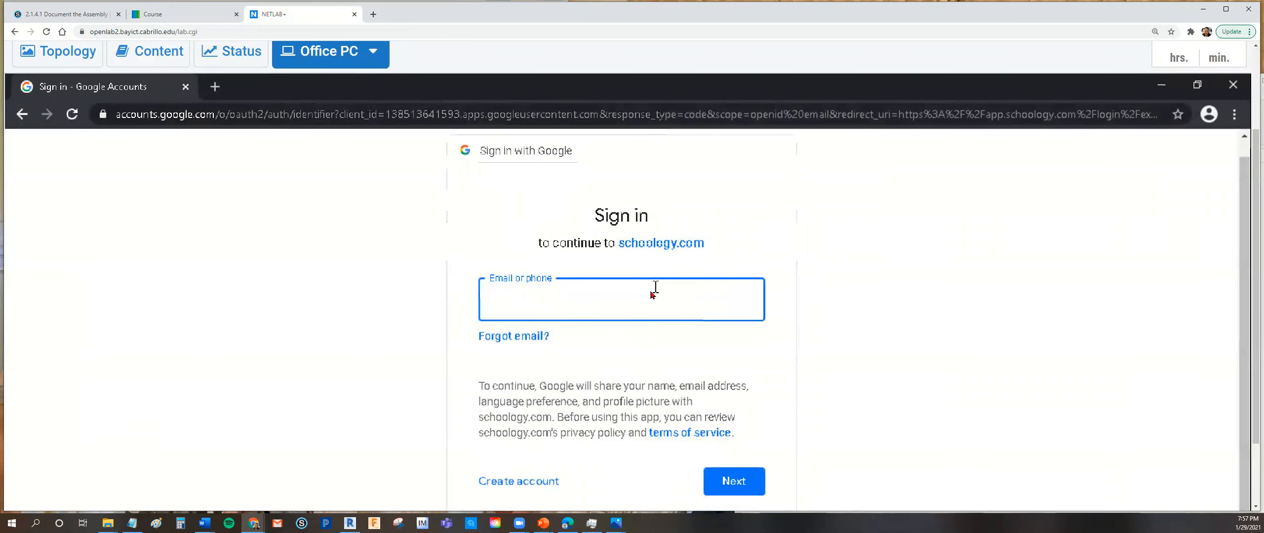
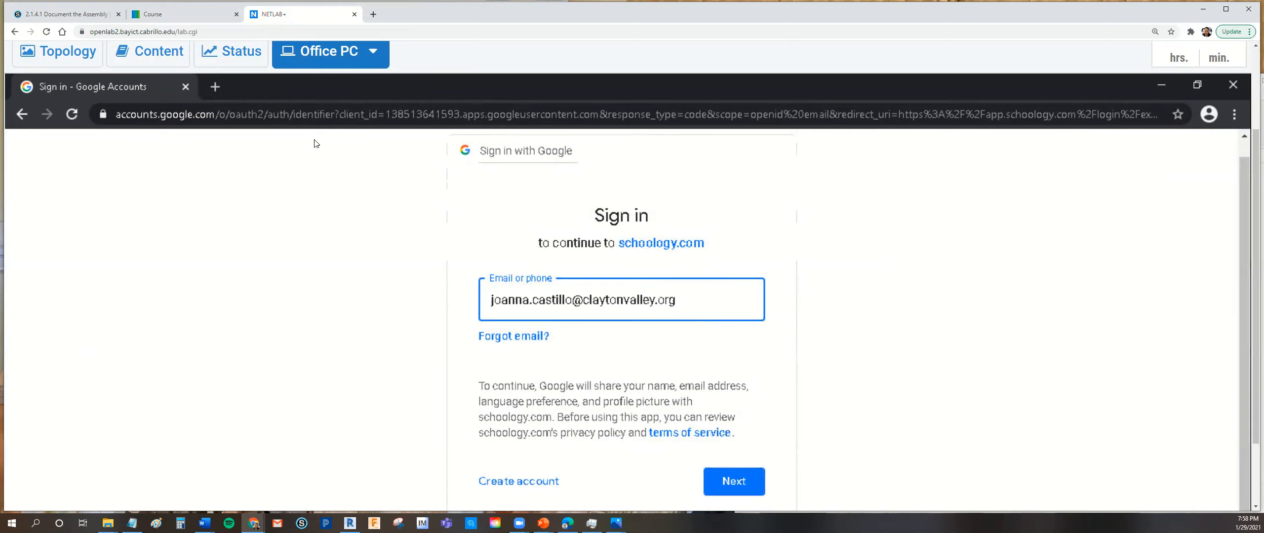
{"action": "left_click", "coordinate": [734, 481]}
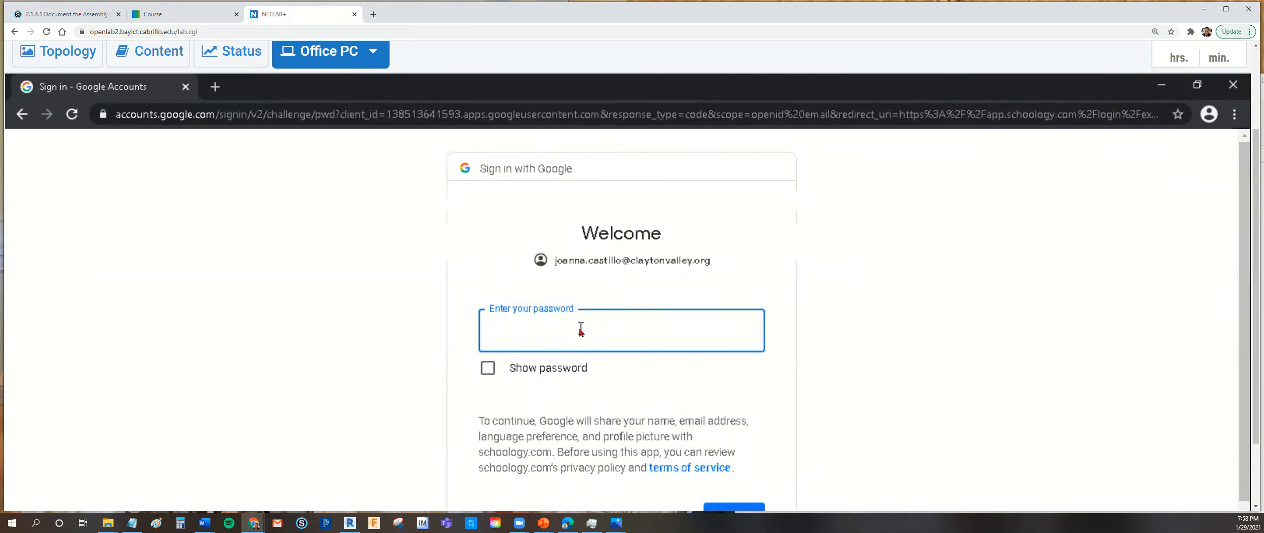
- Enter the Google account password to sign in to Schoology, and decline saving the password in the browser
{"action": "type", "text": "••"}
{"action": "left_click", "coordinate": [732, 509]}
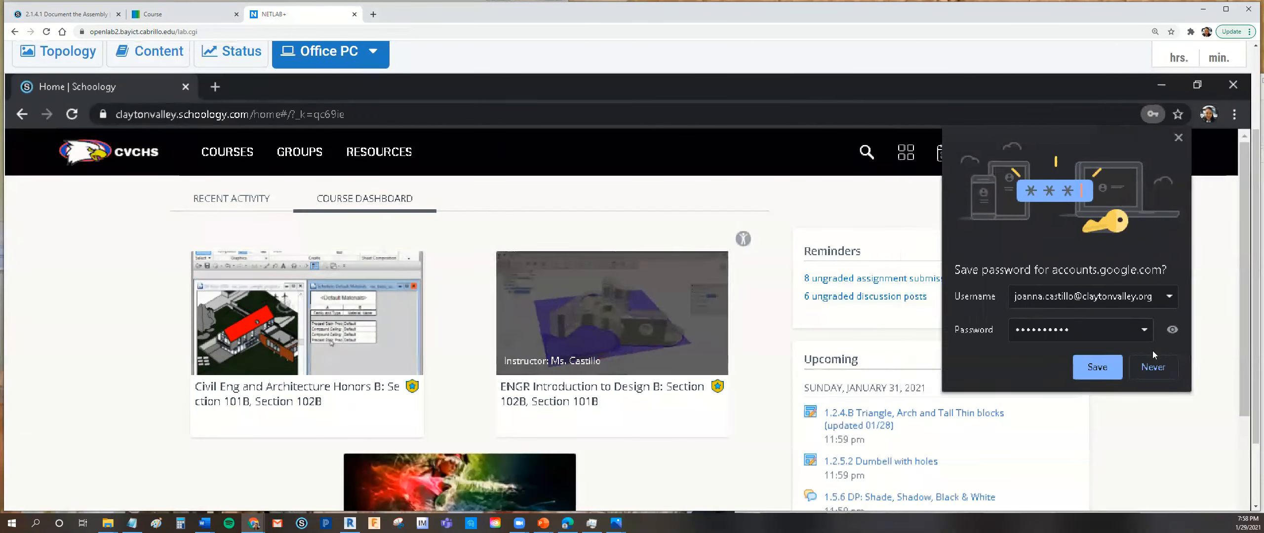
{"action": "left_click", "coordinate": [1152, 369]}
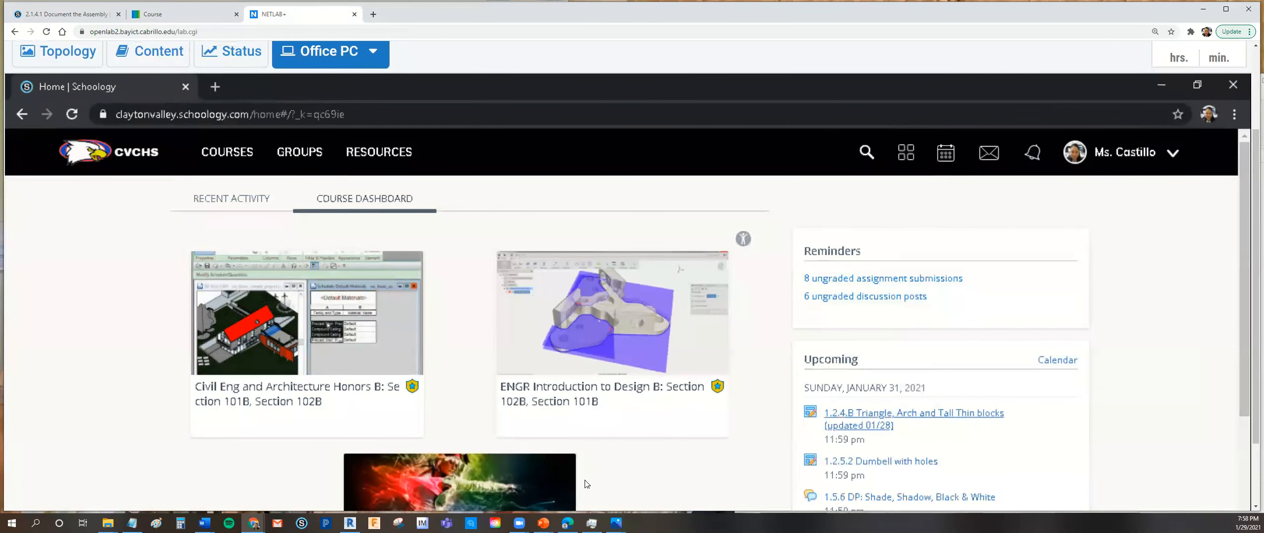
- Open the 2.1.4.1 Document the Assembly assignment in the ENGR Introduction to Design B course
{"action": "left_click", "coordinate": [572, 394]}
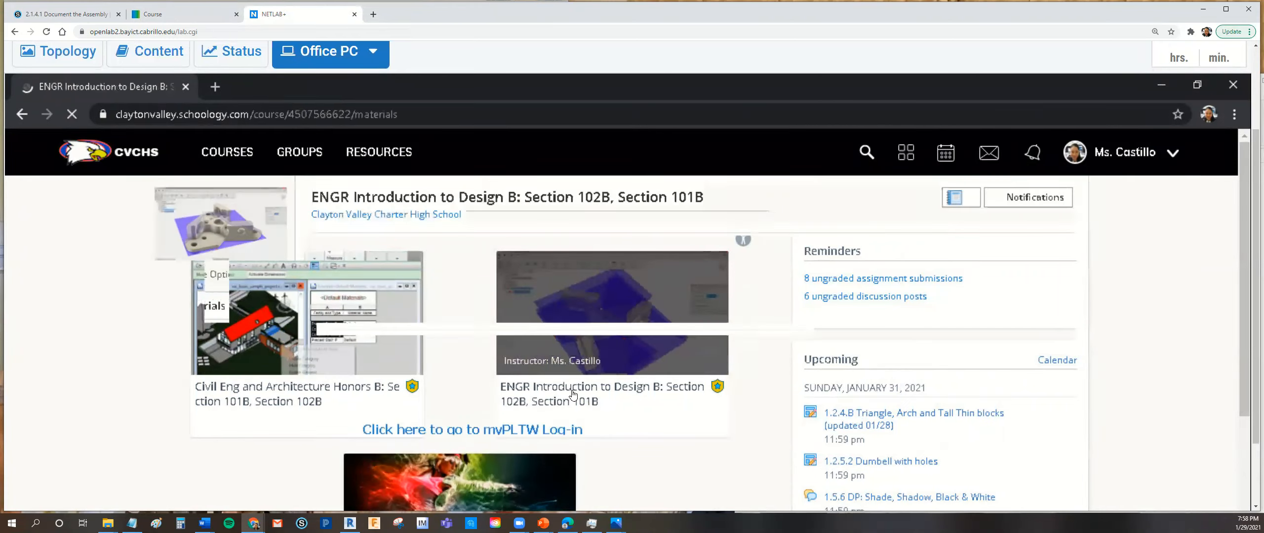
{"action": "scroll", "coordinate": [597, 392], "scroll_direction": "down", "scroll_amount": 15}
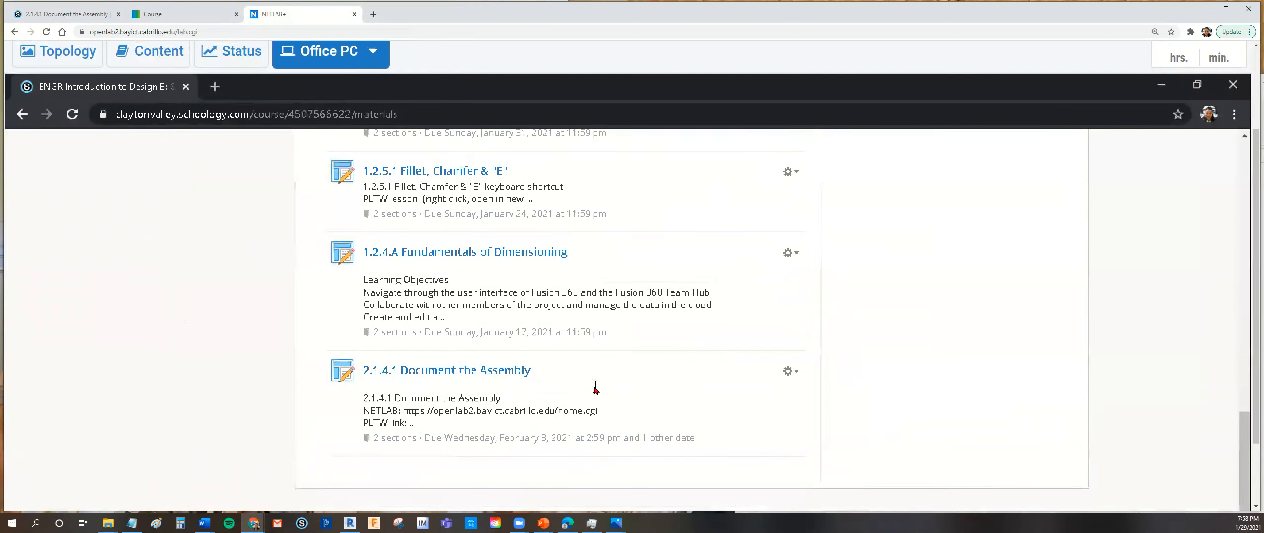
{"action": "left_click", "coordinate": [512, 380]}
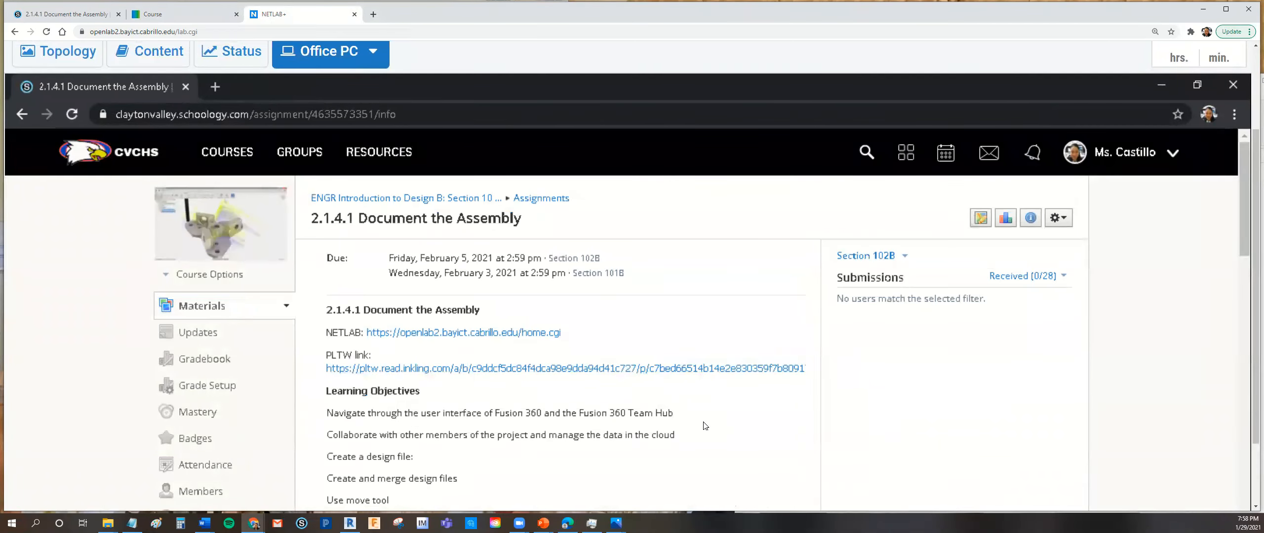
- Download the arch copy.f3d file from the link in the assignment instructions
{"action": "scroll", "coordinate": [702, 426], "scroll_direction": "down", "scroll_amount": 10}
{"action": "scroll", "coordinate": [702, 426], "scroll_direction": "down", "scroll_amount": 3}
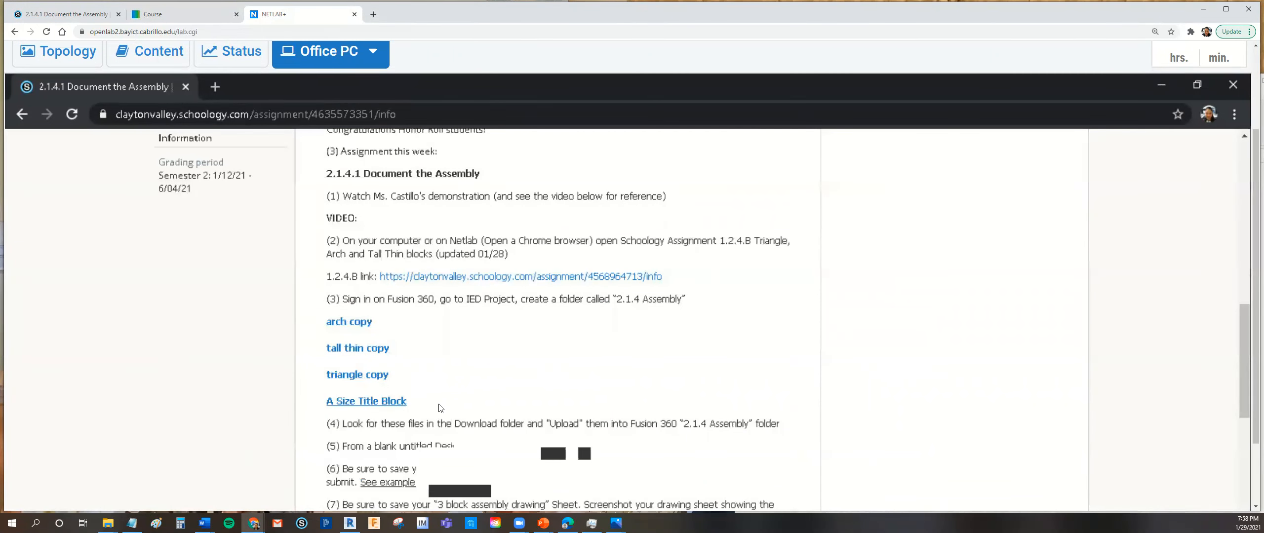
{"action": "left_click", "coordinate": [367, 324]}
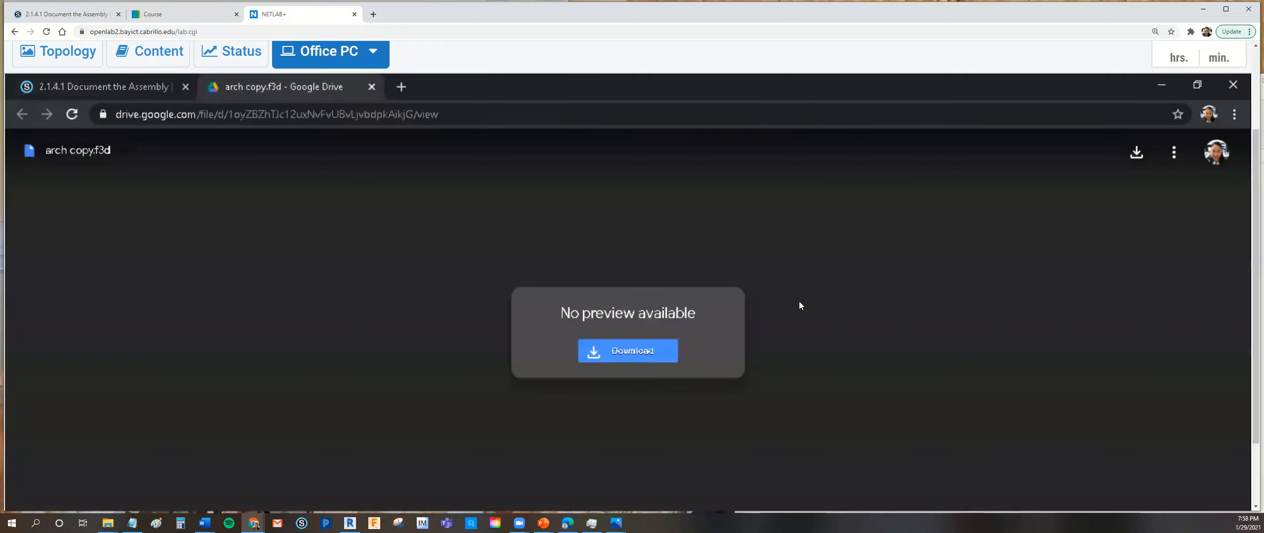
{"action": "left_click", "coordinate": [657, 352]}
{"action": "left_click_drag", "start_coordinate": [1255, 436], "coordinate": [1249, 482]}
{"action": "left_click_drag", "start_coordinate": [1251, 361], "coordinate": [1250, 327]}
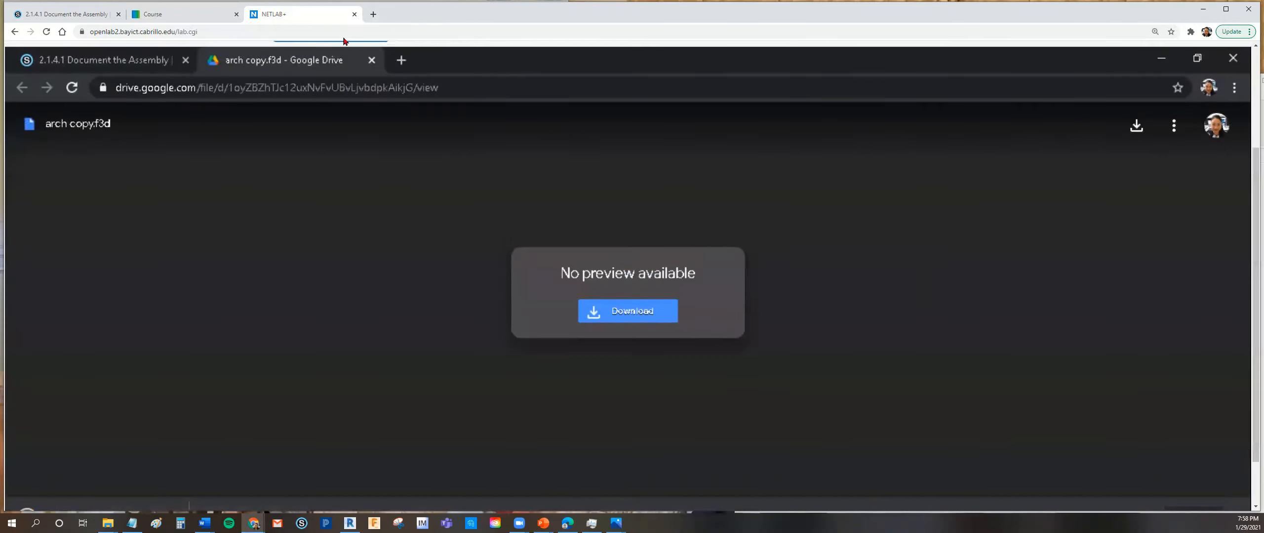
- Return to the assignment page and download the tall thin copy.f3d file
{"action": "left_click", "coordinate": [148, 59]}
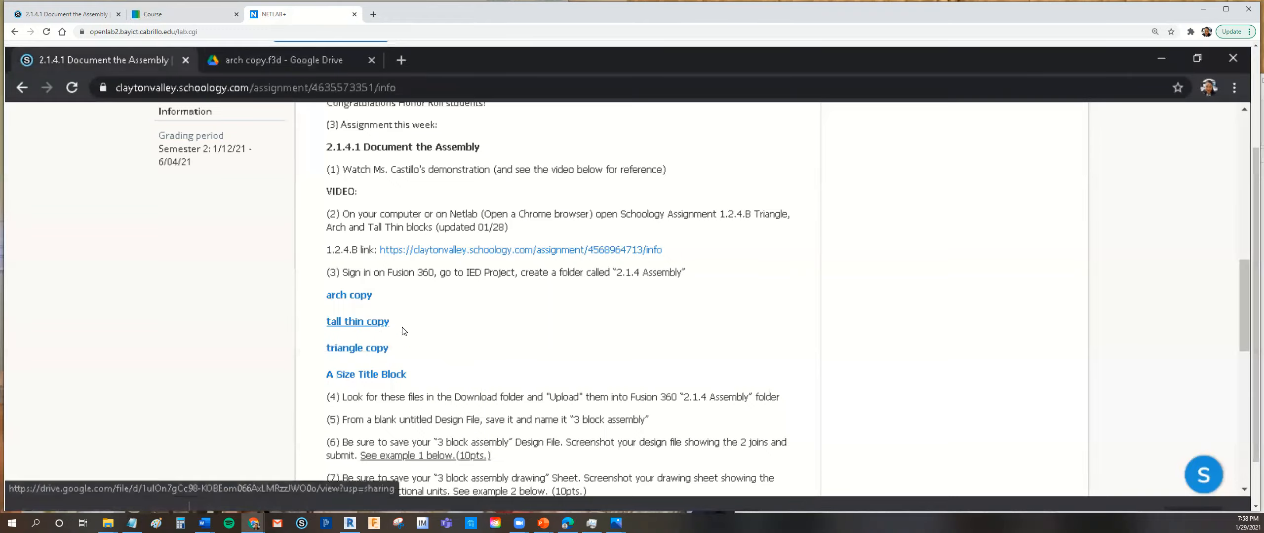
{"action": "left_click", "coordinate": [377, 327]}
{"action": "left_click", "coordinate": [656, 308]}
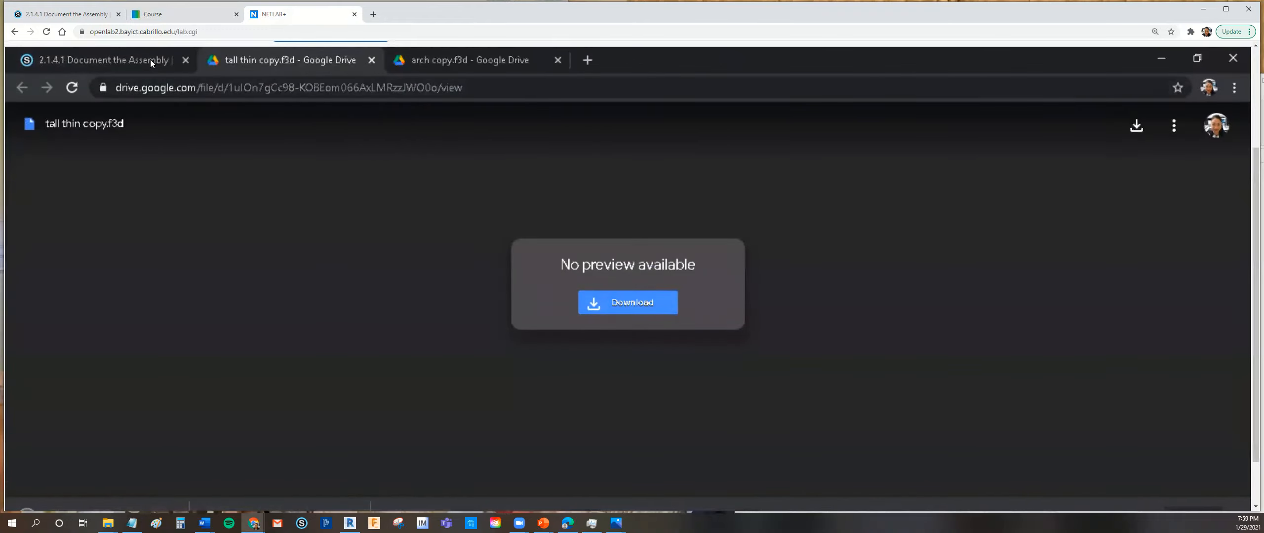
- Go back to the assignment instructions and download the triangle copy.f3d file
{"action": "left_click", "coordinate": [150, 61]}
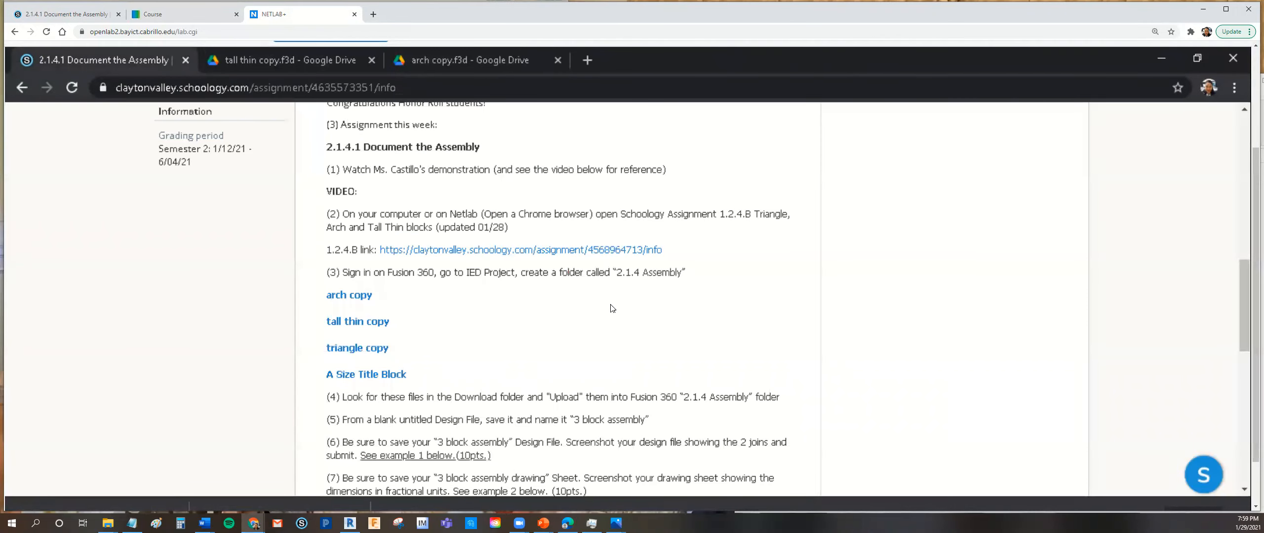
{"action": "scroll", "coordinate": [612, 309], "scroll_direction": "down", "scroll_amount": 2}
{"action": "left_click", "coordinate": [376, 271]}
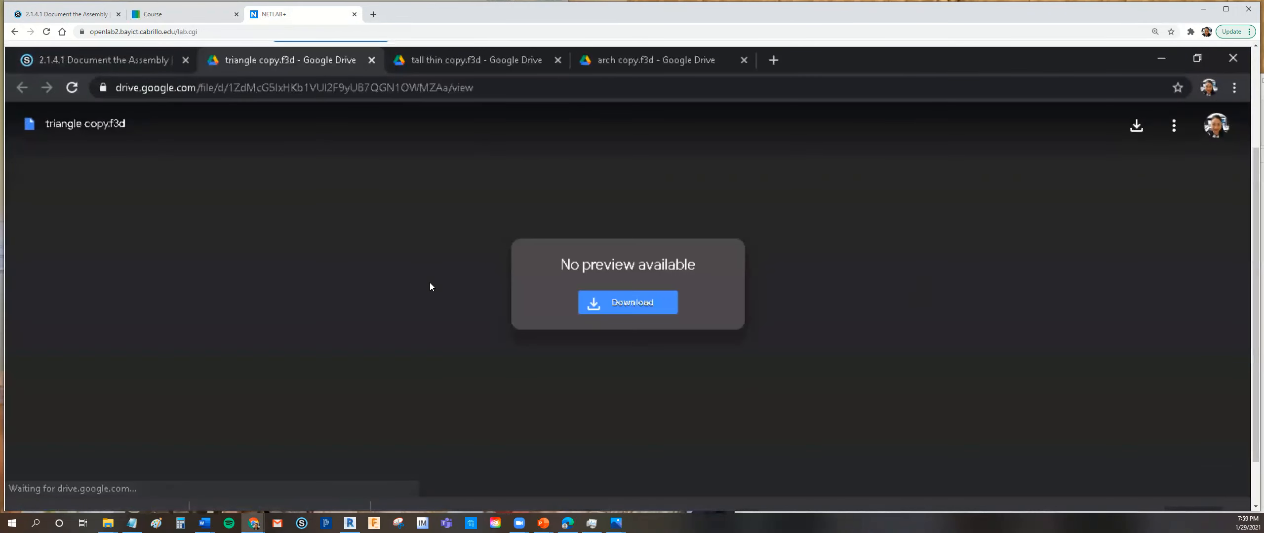
{"action": "left_click", "coordinate": [625, 303]}
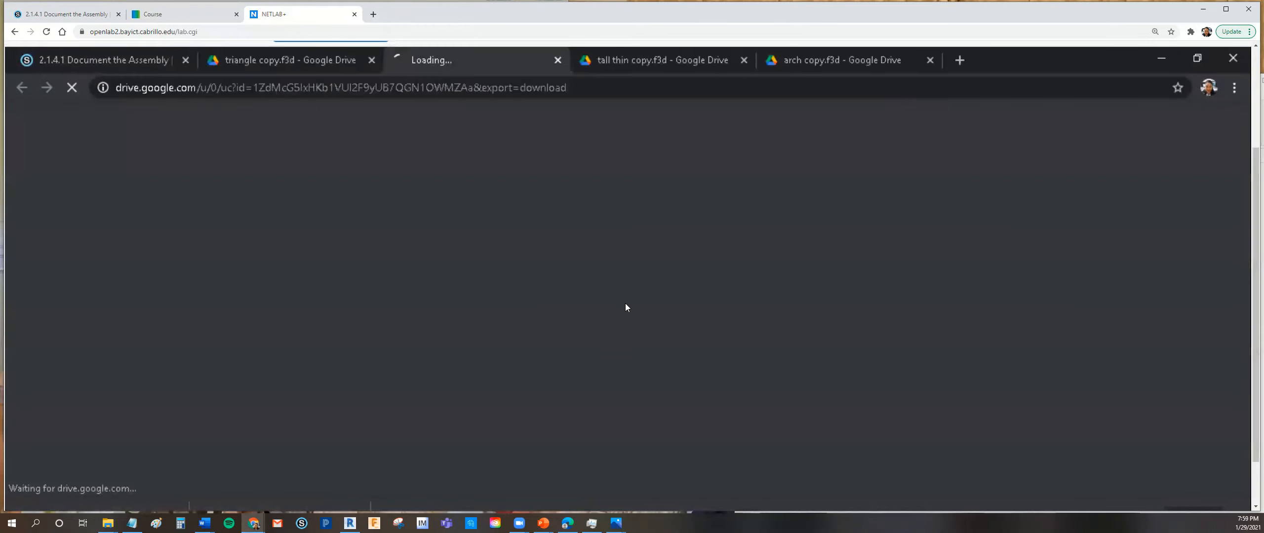
- Open the A Size Title Block link in the assignment and download A_size_Title_Block.f2t
{"action": "left_click", "coordinate": [120, 59]}
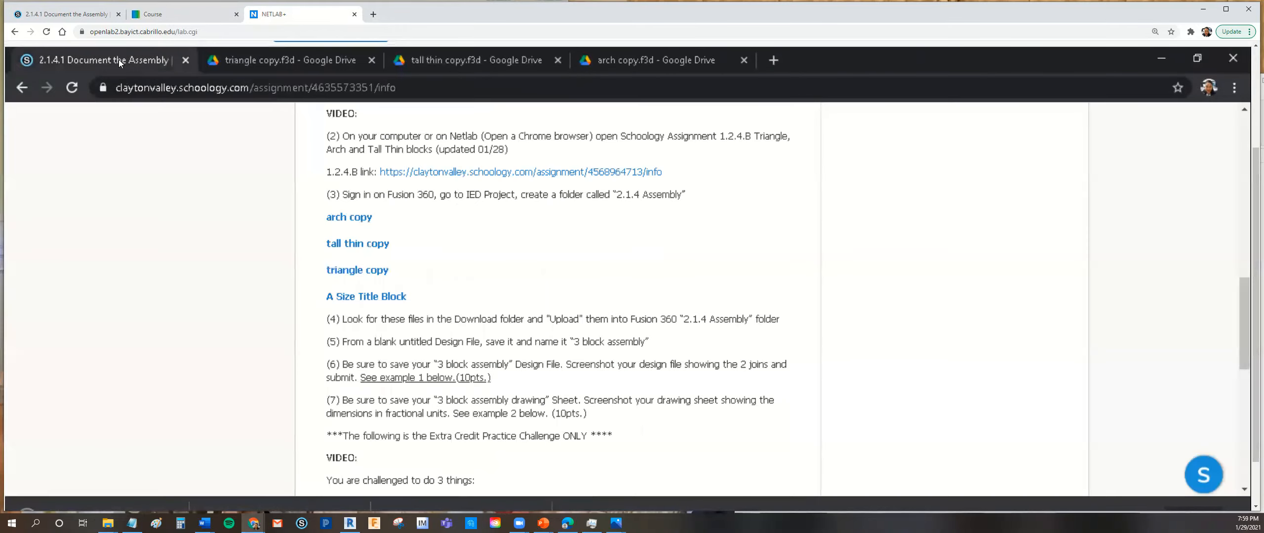
{"action": "left_click", "coordinate": [390, 297]}
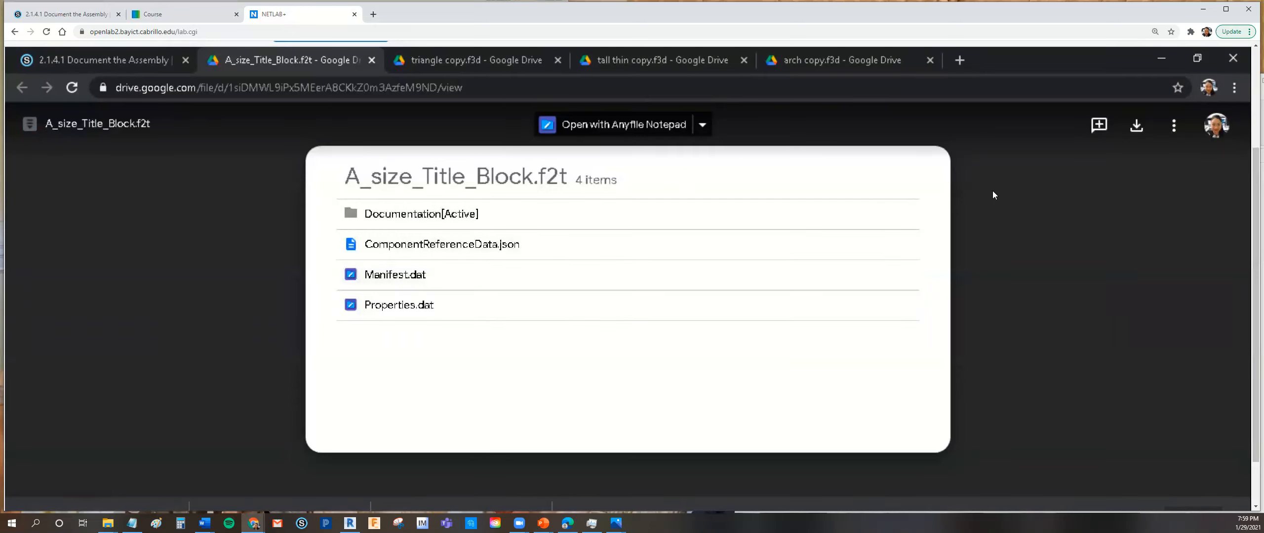
{"action": "left_click", "coordinate": [1137, 129]}
{"action": "left_click_drag", "start_coordinate": [1252, 264], "coordinate": [1251, 316]}
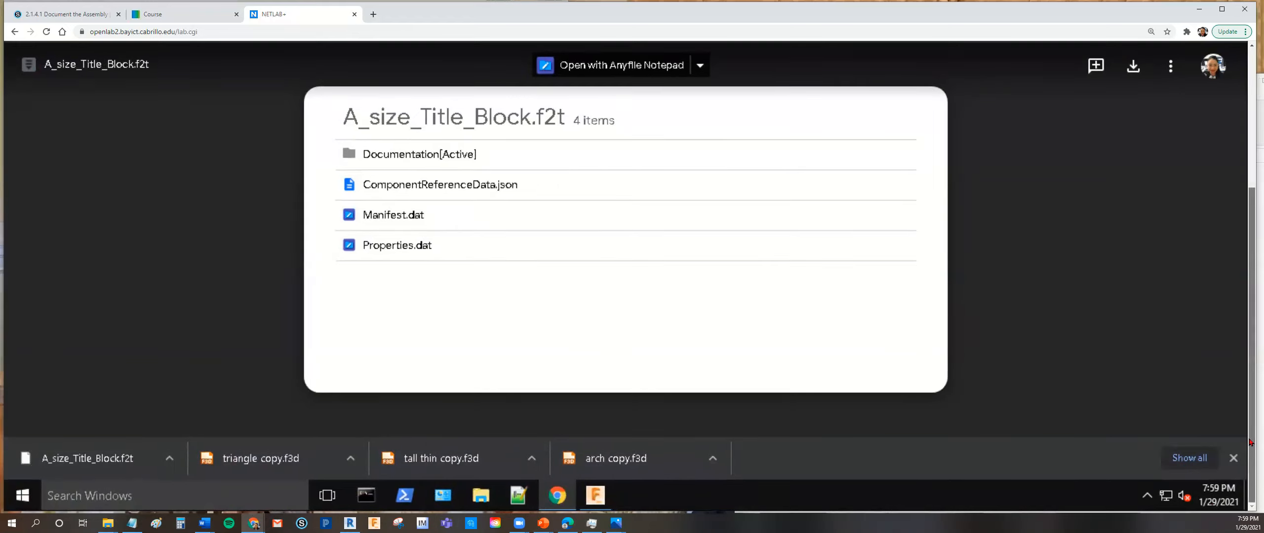
- Minimize the remote browser and submit the teacher's school e-mail in the Fusion 360 sign-in window
{"action": "scroll", "coordinate": [1187, 234], "scroll_direction": "up", "scroll_amount": 2}
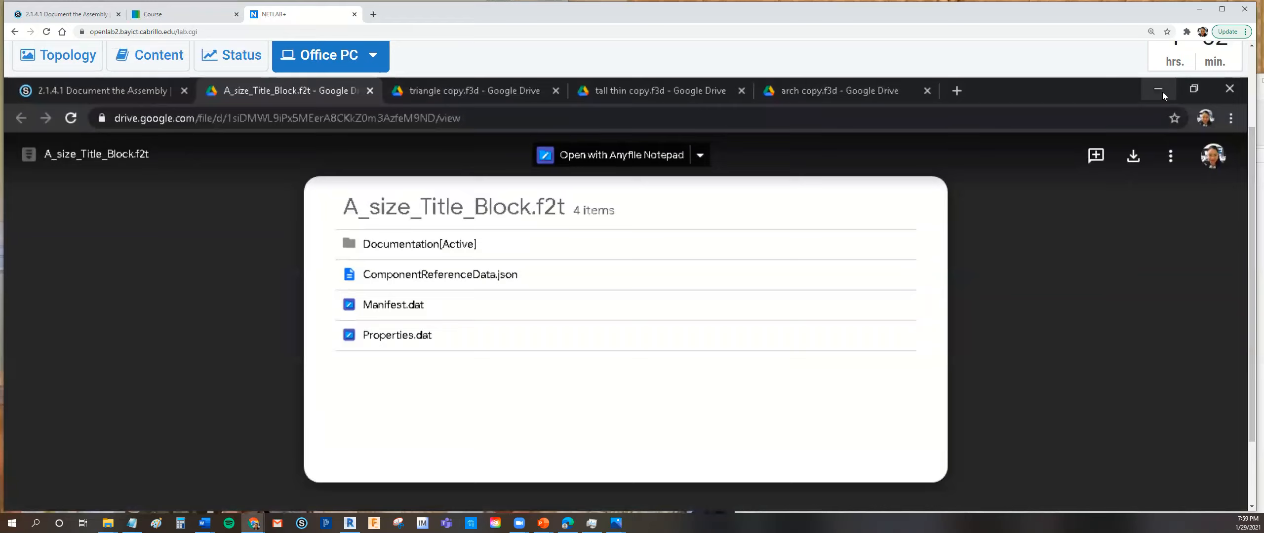
{"action": "left_click", "coordinate": [1160, 91]}
{"action": "left_click", "coordinate": [601, 241]}
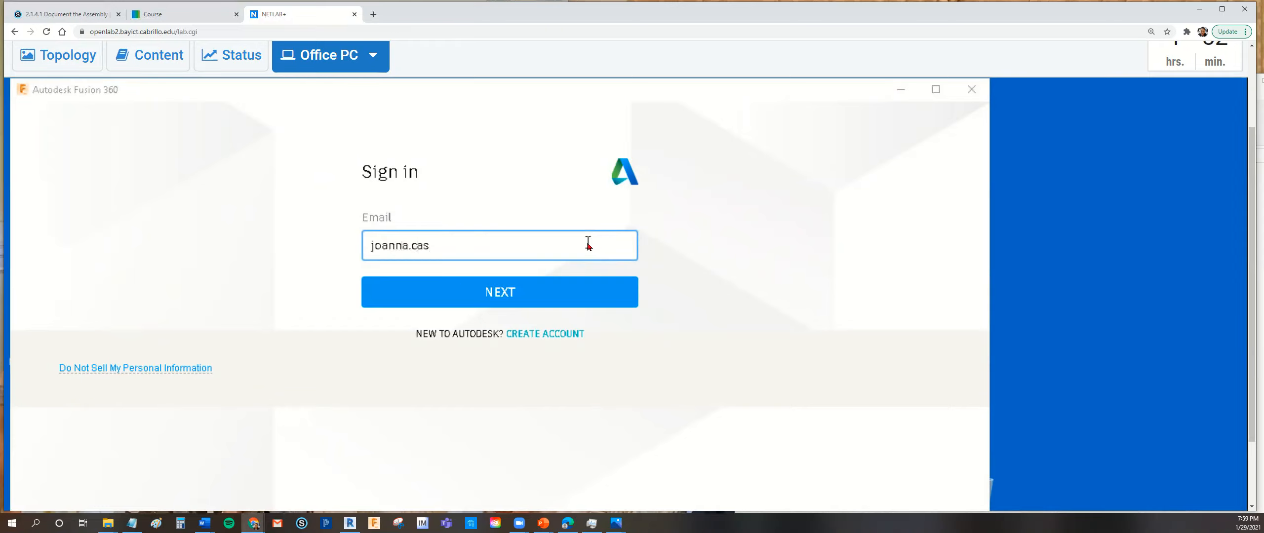
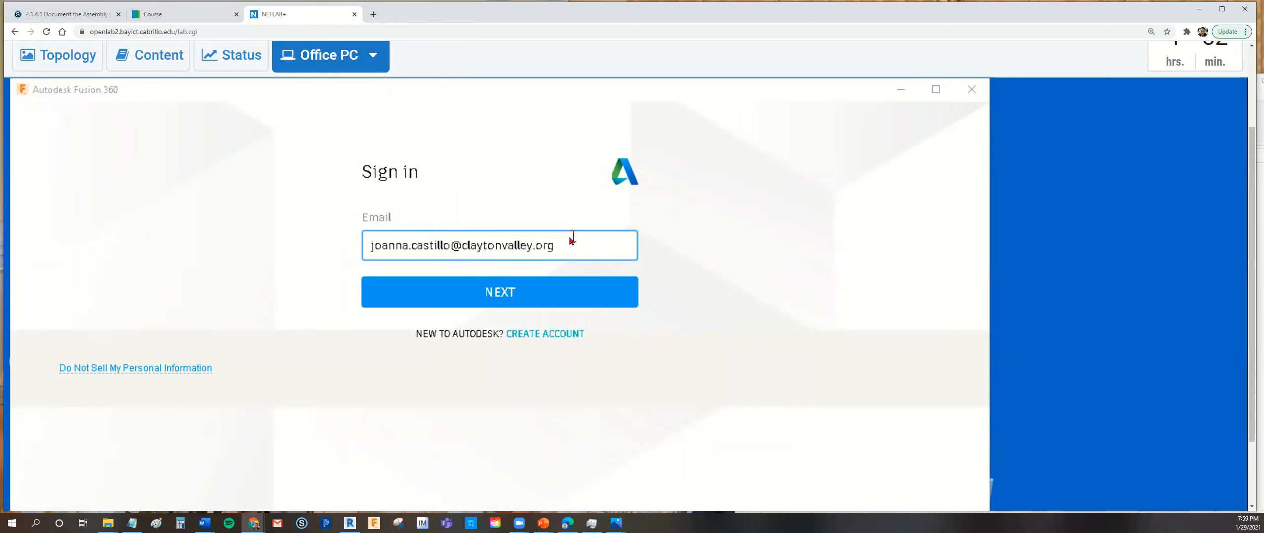
{"action": "left_click", "coordinate": [542, 293]}
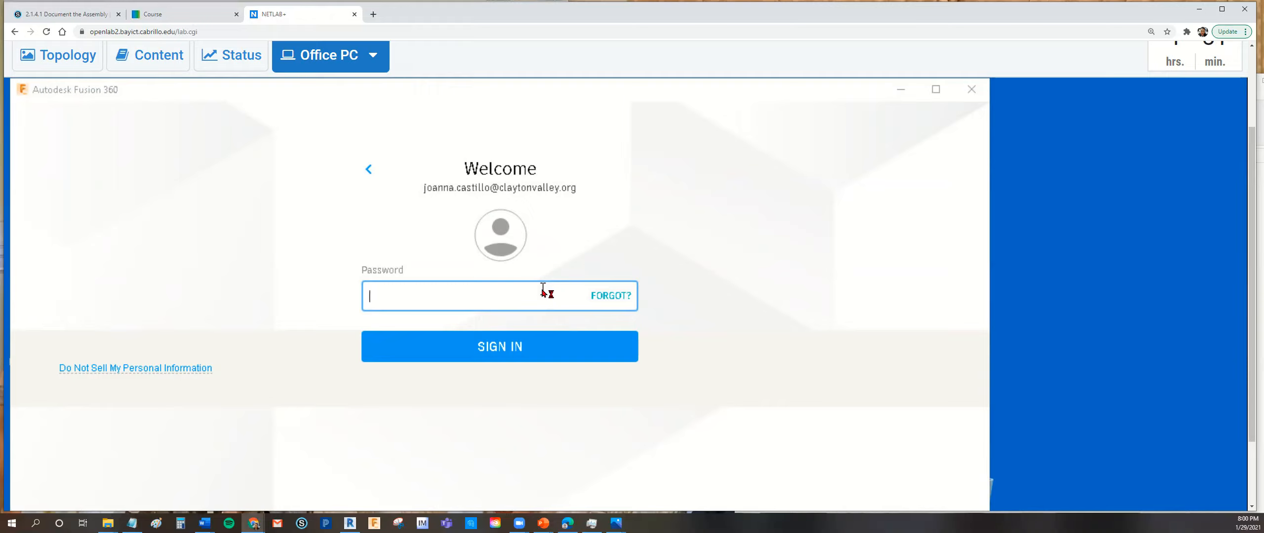
{"action": "type", "text": "•"}
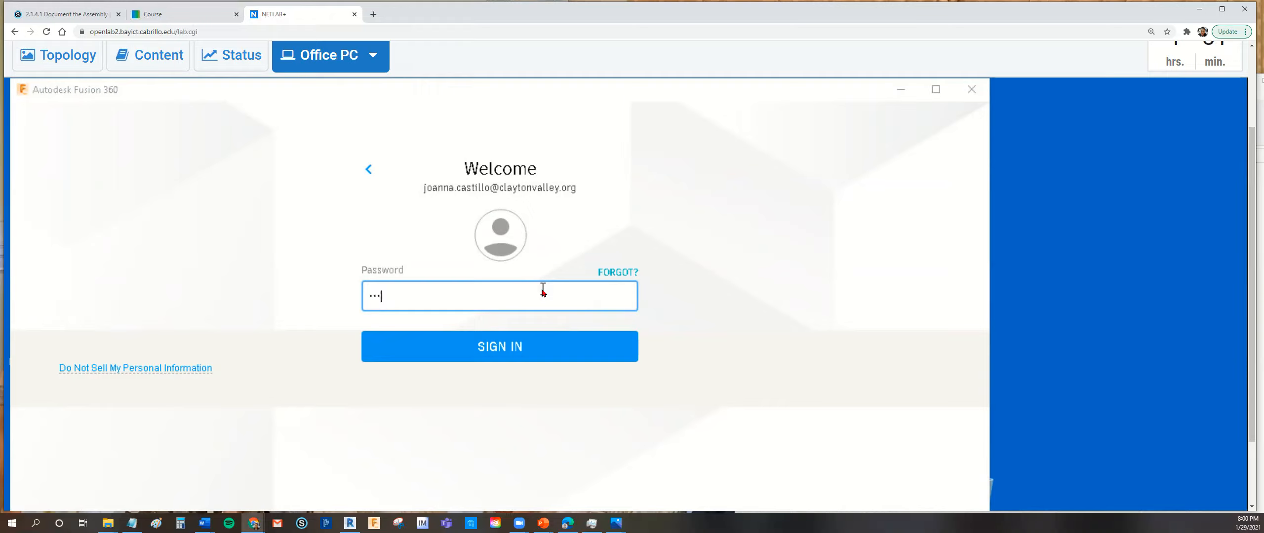
{"action": "key", "text": "BackSpace"}
{"action": "key", "text": "BackSpace"}
{"action": "key", "text": "BackSpace"}
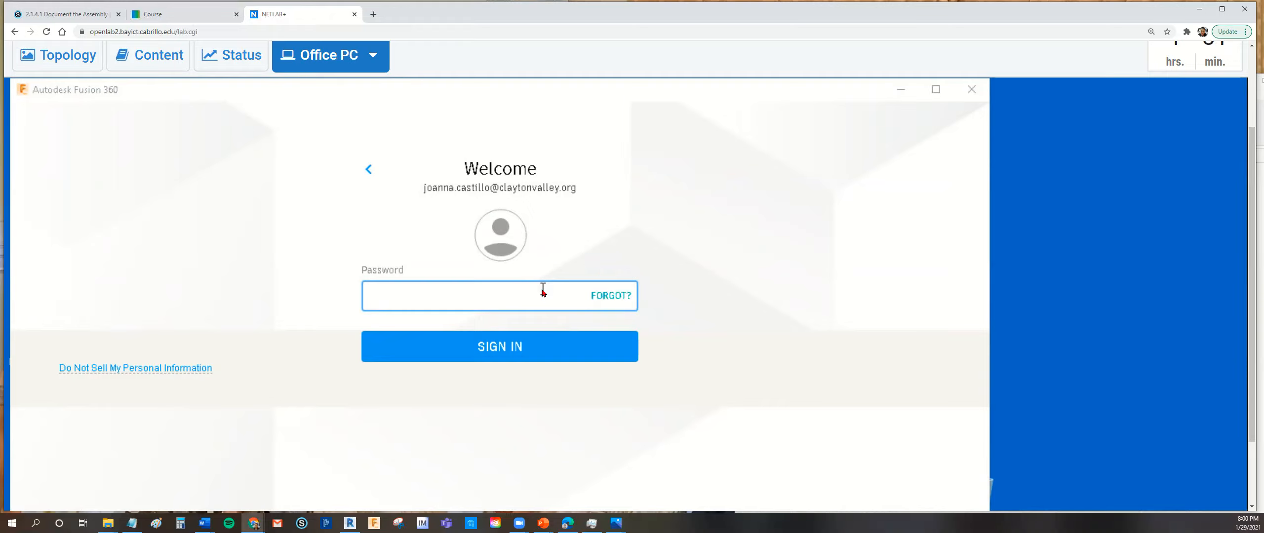
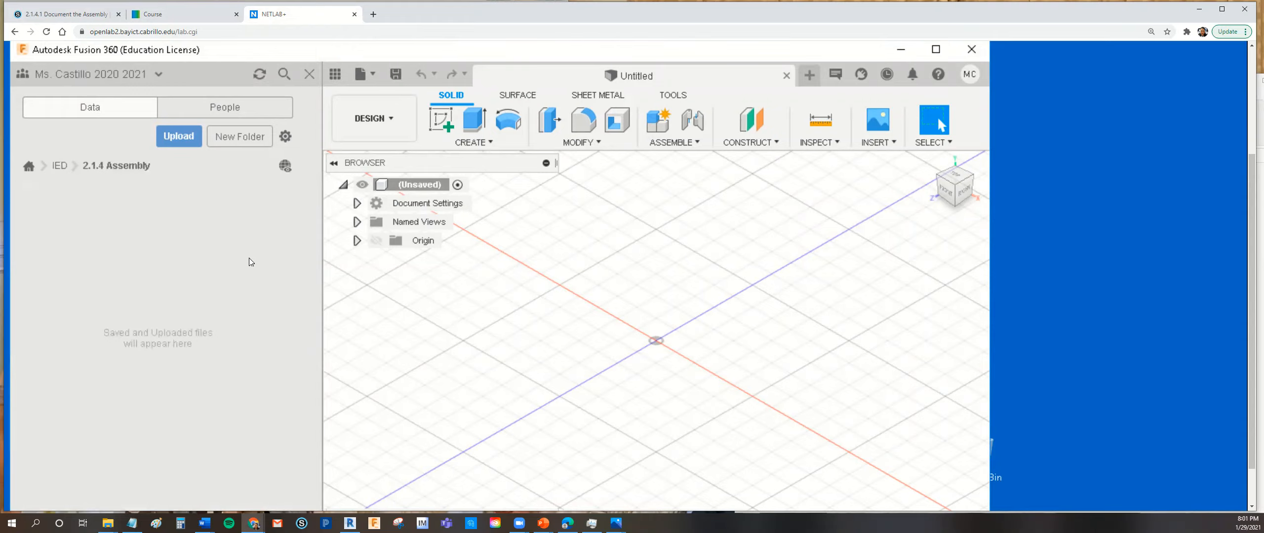
- Start an upload into the 2.1.4 Assembly folder and browse to This PC's Downloads folder for the files
{"action": "left_click", "coordinate": [192, 141]}
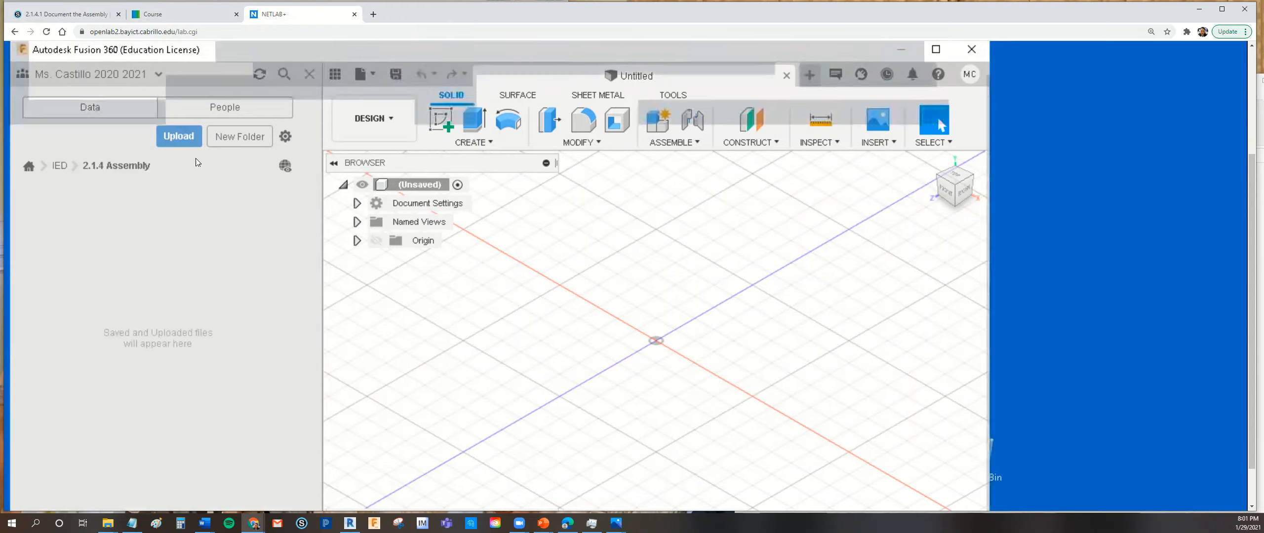
{"action": "left_click", "coordinate": [267, 284]}
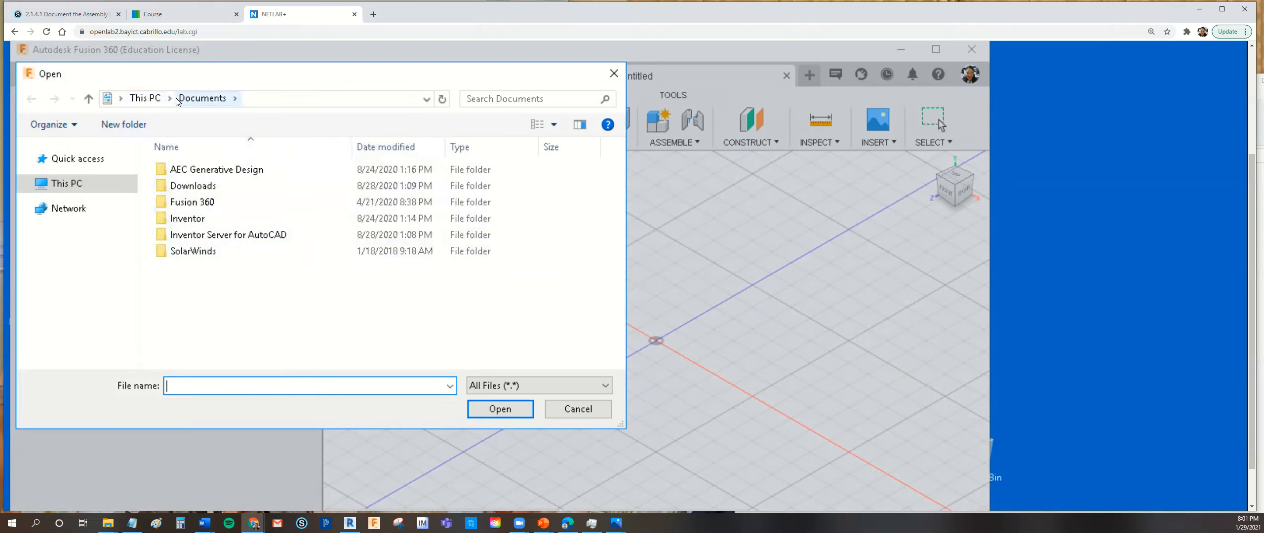
{"action": "double_click", "coordinate": [192, 186]}
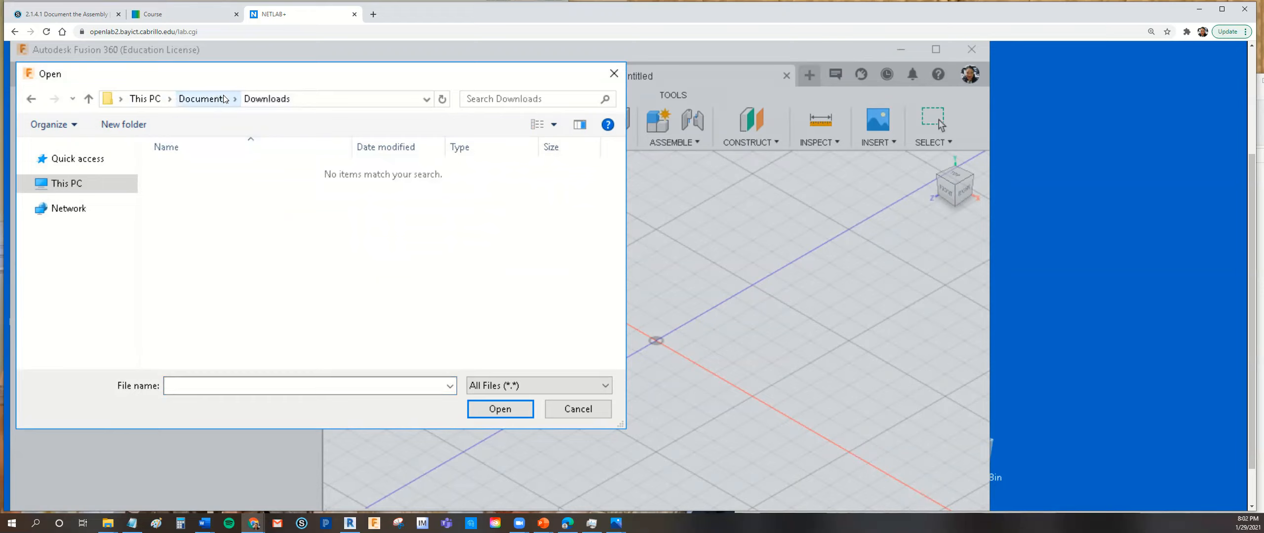
{"action": "left_click", "coordinate": [89, 99]}
{"action": "left_click", "coordinate": [89, 99]}
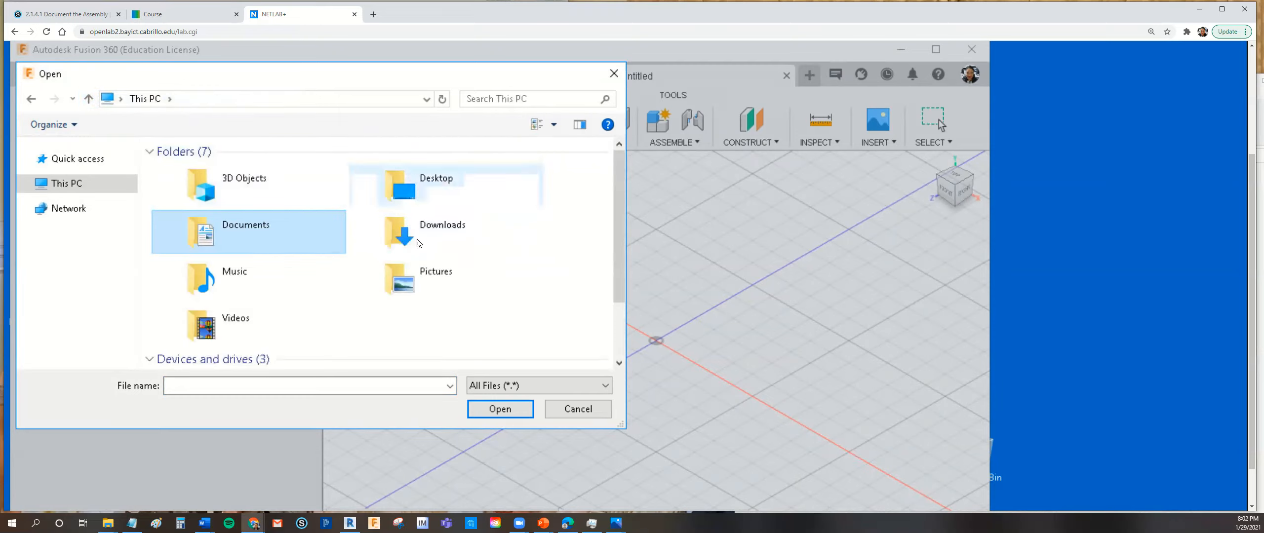
{"action": "double_click", "coordinate": [399, 229]}
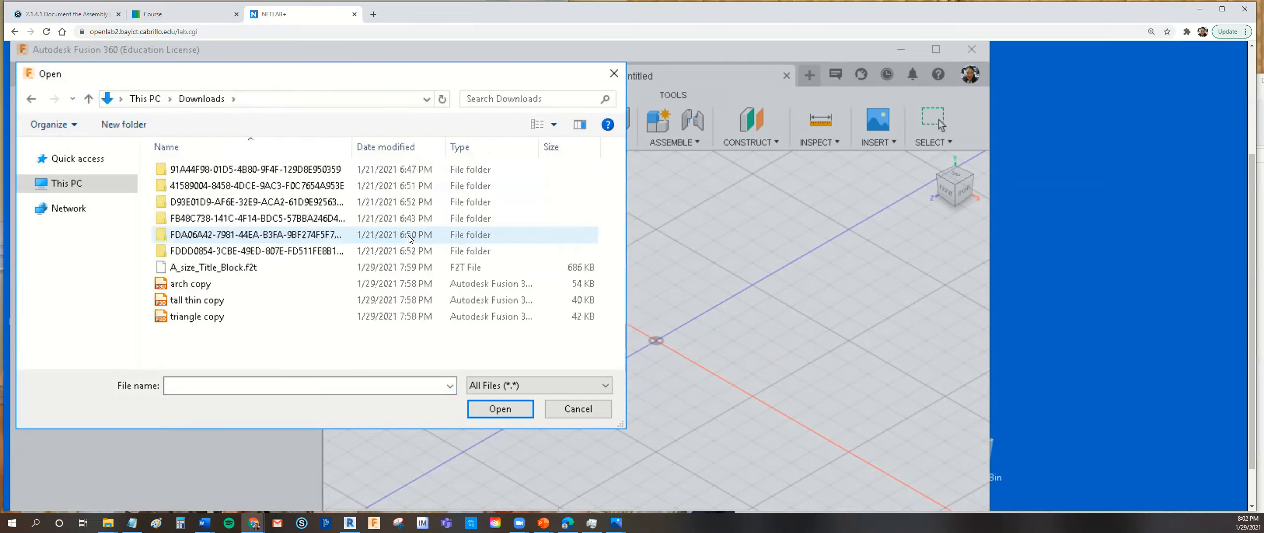
- Add A_size_Title_Block.f2t, arch copy, tall thin copy and triangle copy together to the upload list
{"action": "left_click", "coordinate": [243, 270]}
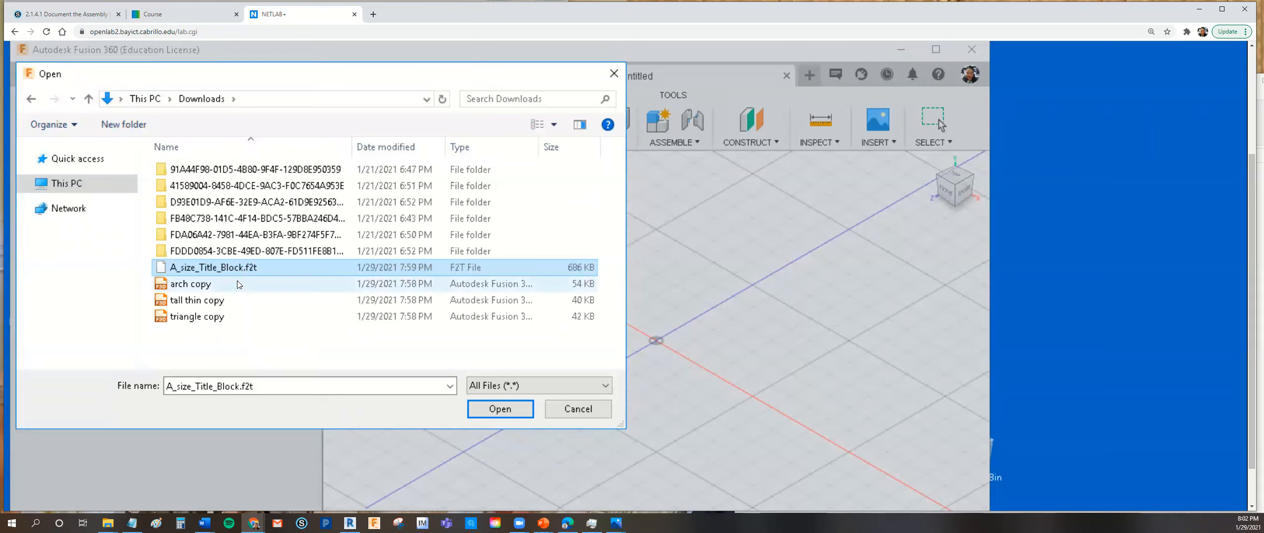
{"action": "left_click", "coordinate": [239, 285], "text": "ctrl"}
{"action": "left_click", "coordinate": [236, 302], "text": "ctrl"}
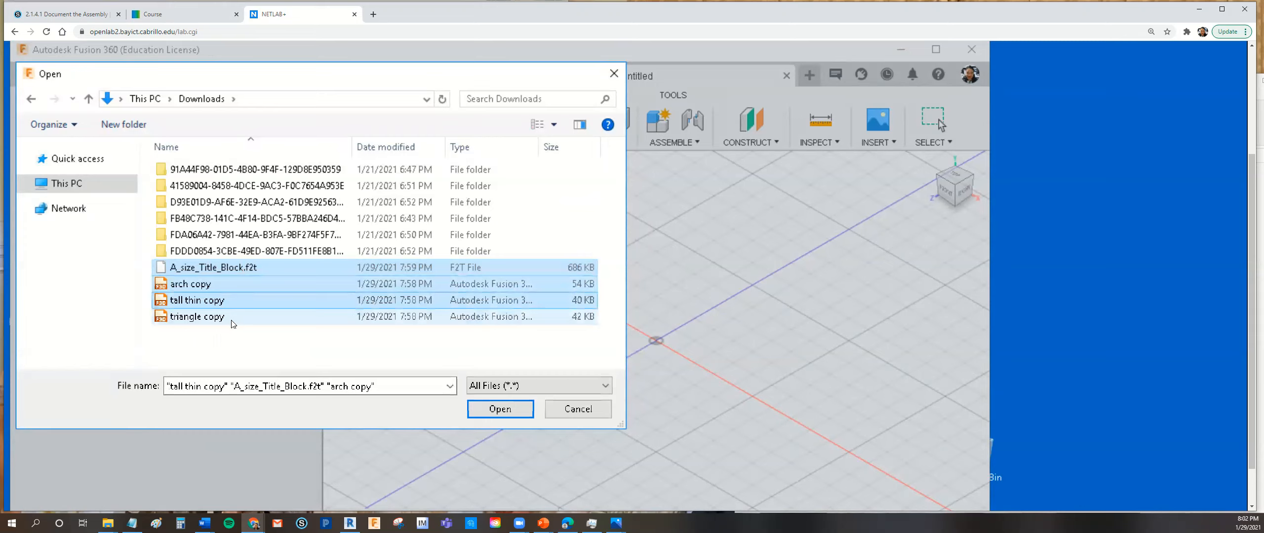
{"action": "left_click", "coordinate": [233, 323], "text": "ctrl"}
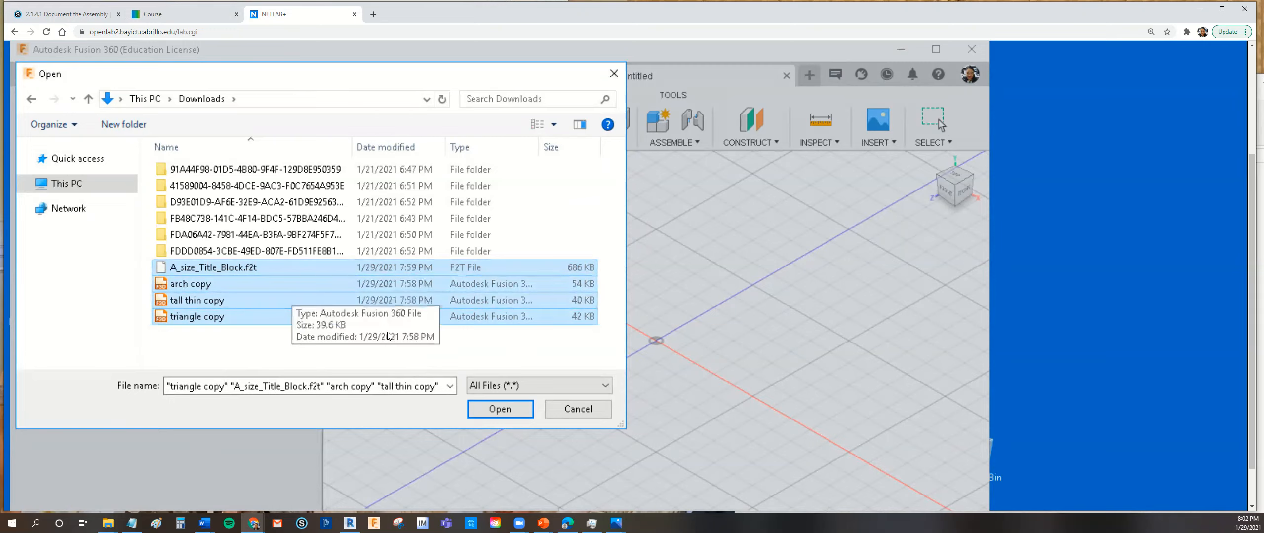
{"action": "left_click", "coordinate": [487, 413]}
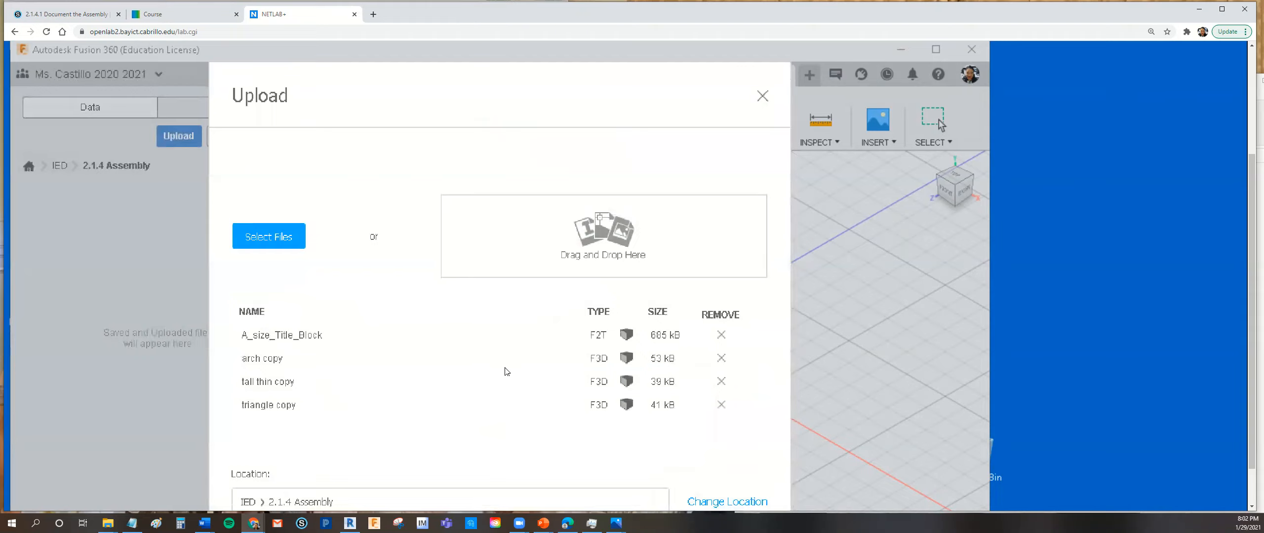
- Upload the four listed files to IED > 2.1.4 Assembly and close the job status report
{"action": "left_click_drag", "start_coordinate": [617, 79], "coordinate": [615, 41]}
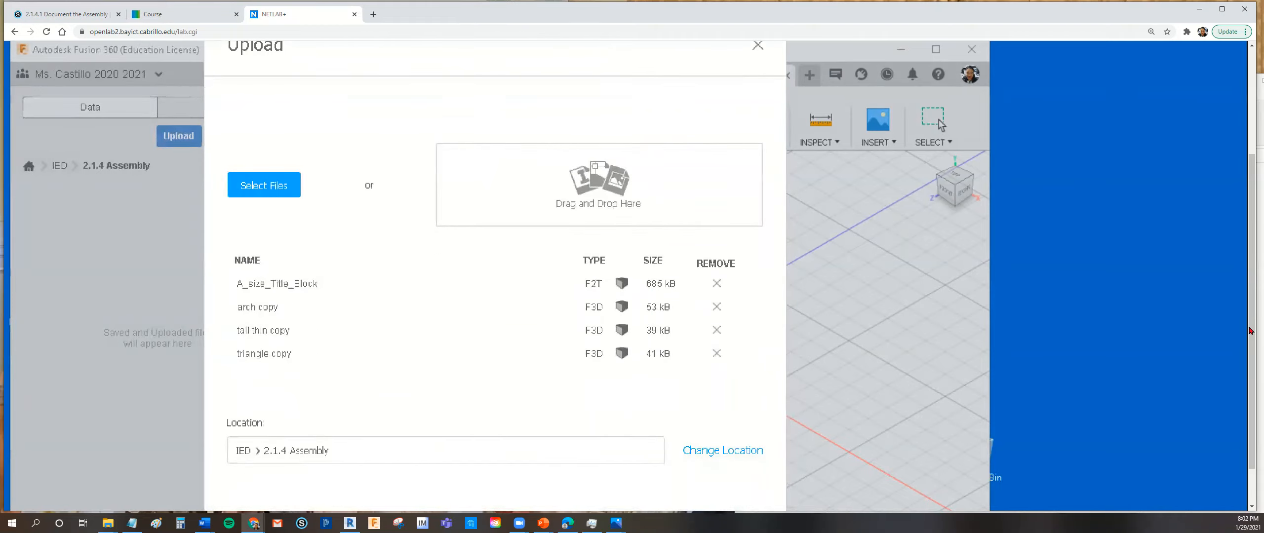
{"action": "scroll", "coordinate": [1251, 330], "scroll_direction": "down", "scroll_amount": 1}
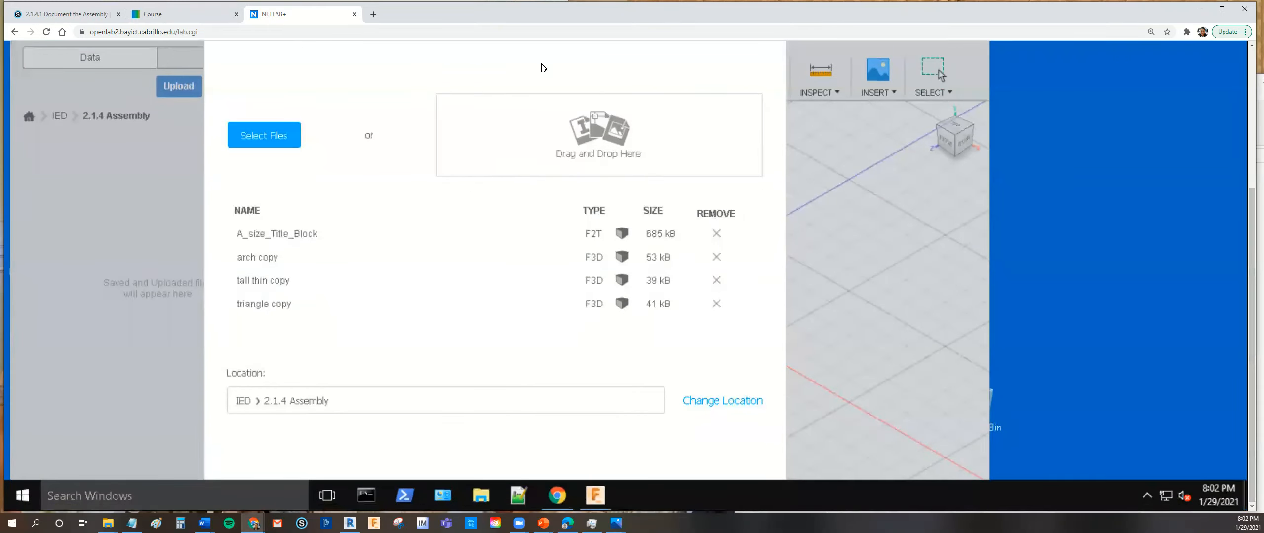
{"action": "scroll", "coordinate": [543, 69], "scroll_direction": "down", "scroll_amount": 2}
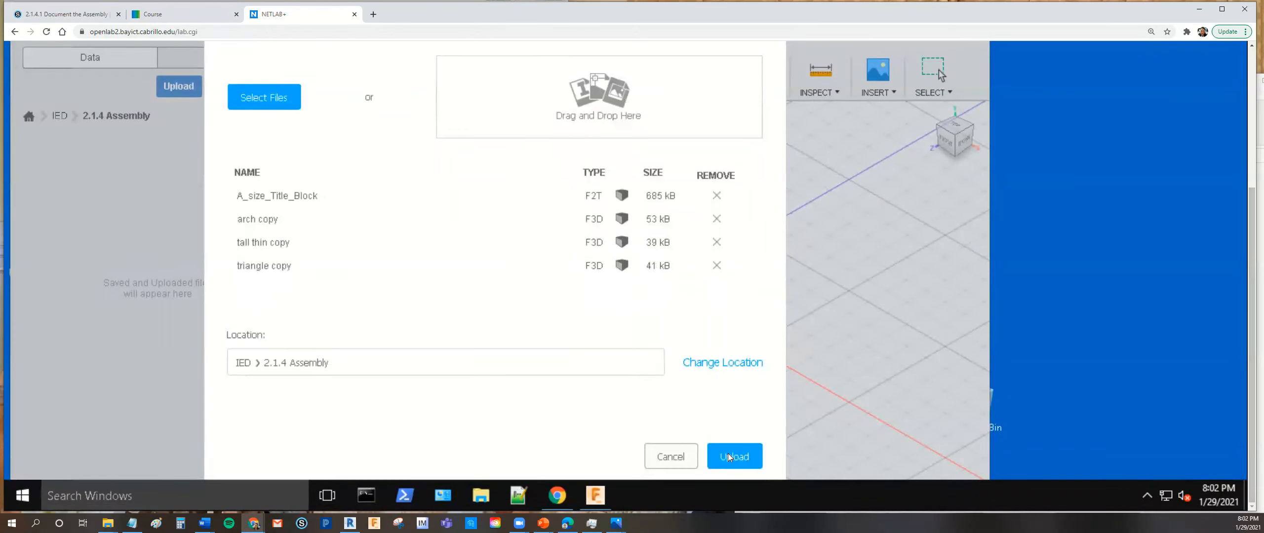
{"action": "left_click", "coordinate": [730, 457]}
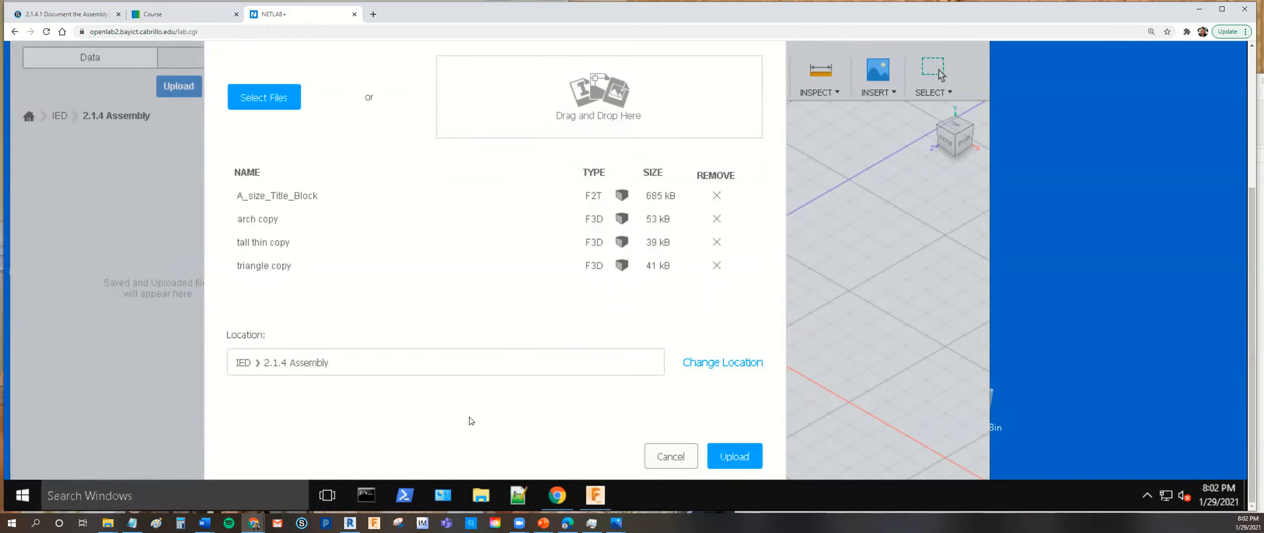
{"action": "left_click", "coordinate": [734, 457]}
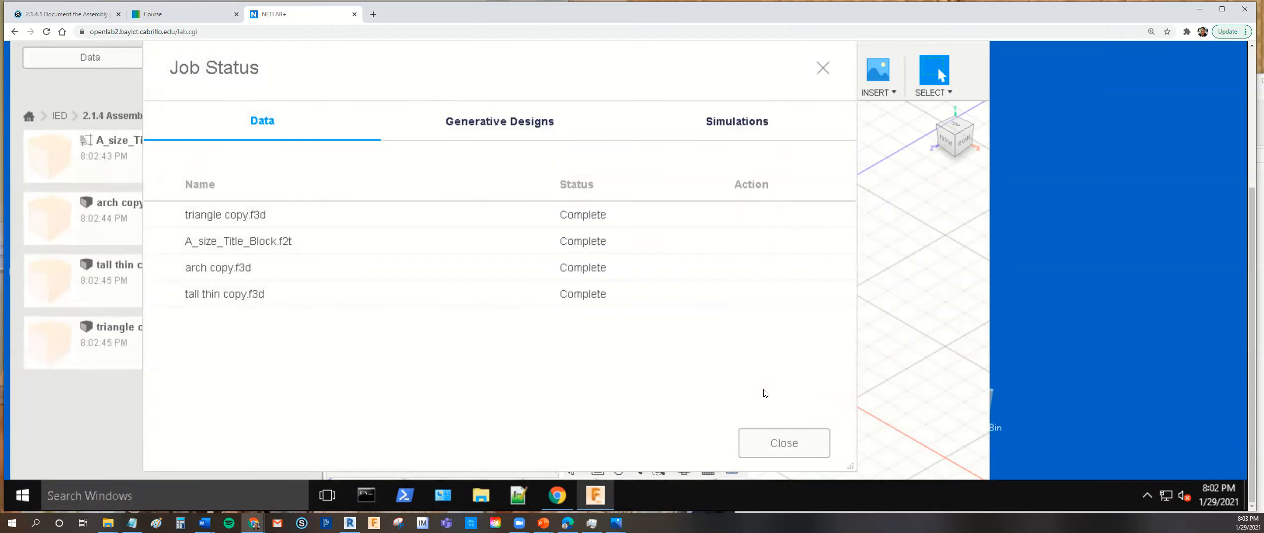
{"action": "left_click", "coordinate": [780, 443]}
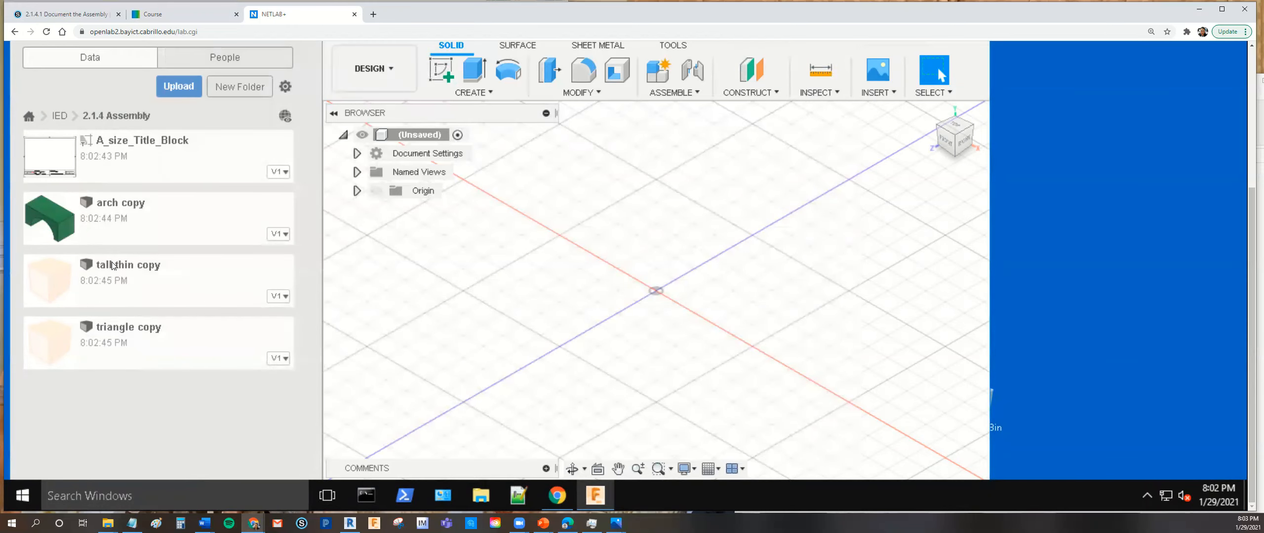
- Go back to the list of all projects, open the IED project and reopen its 2.1.4 Assembly folder
{"action": "left_click", "coordinate": [60, 116]}
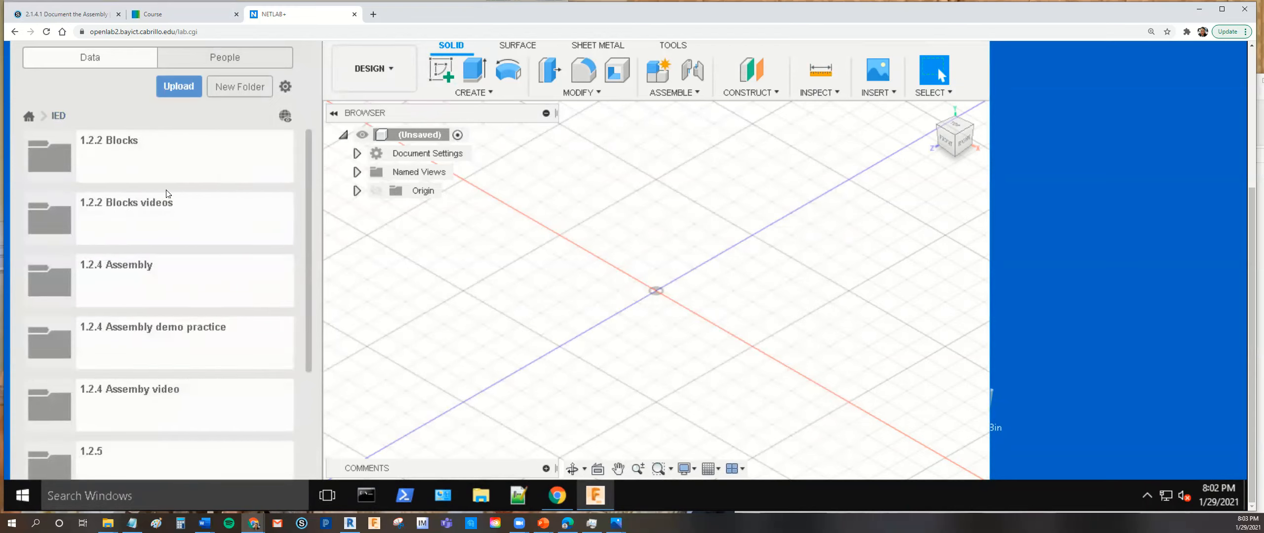
{"action": "left_click", "coordinate": [29, 116]}
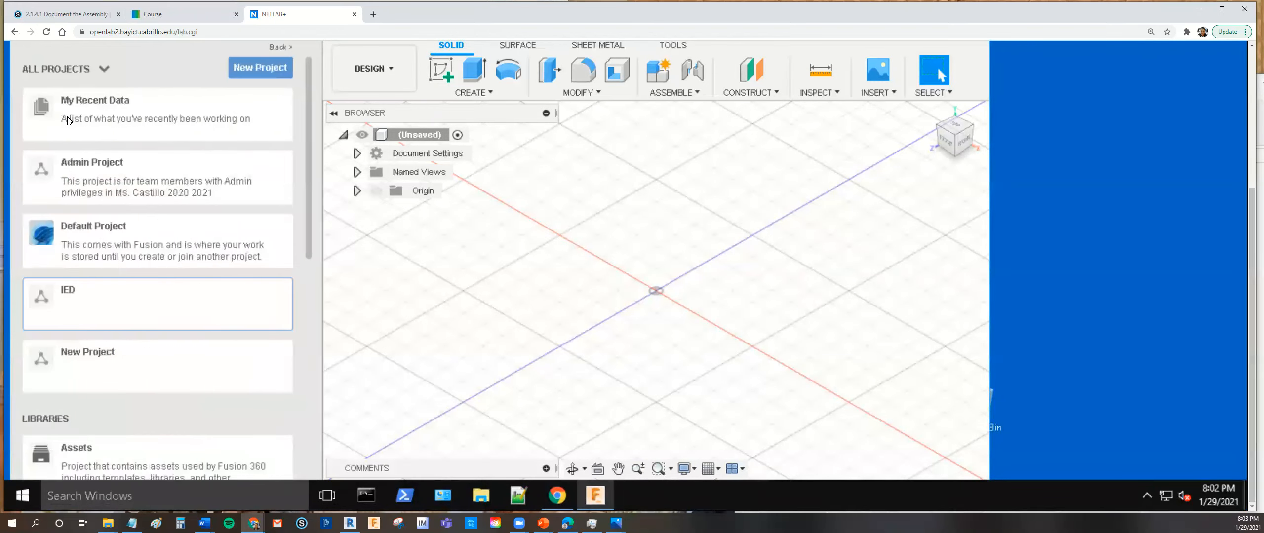
{"action": "left_click", "coordinate": [72, 308]}
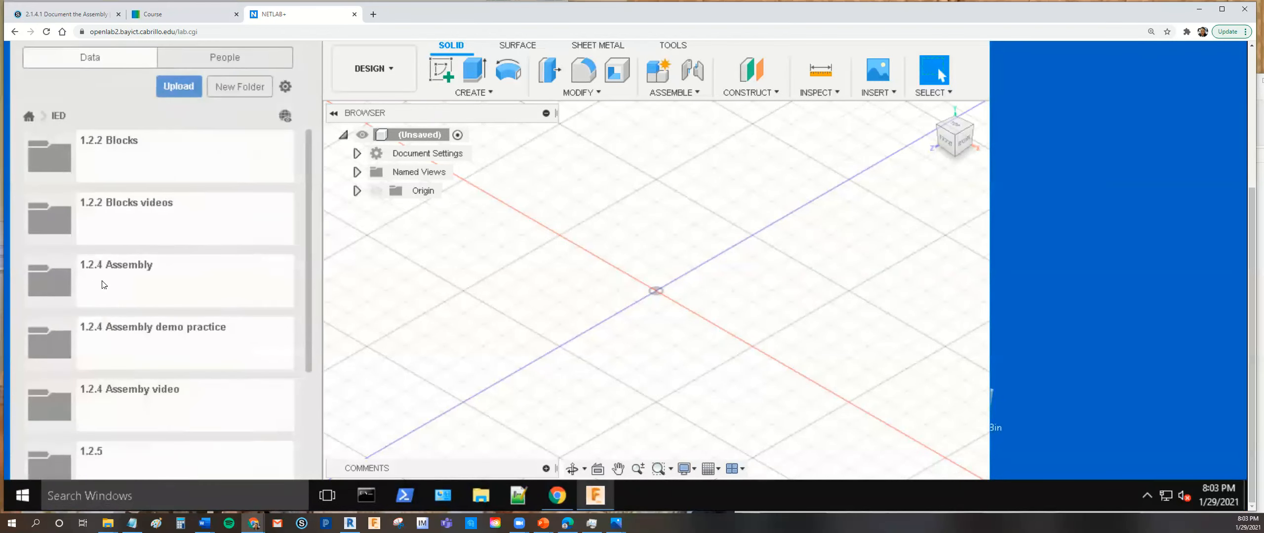
{"action": "scroll", "coordinate": [170, 337], "scroll_direction": "down", "scroll_amount": 5}
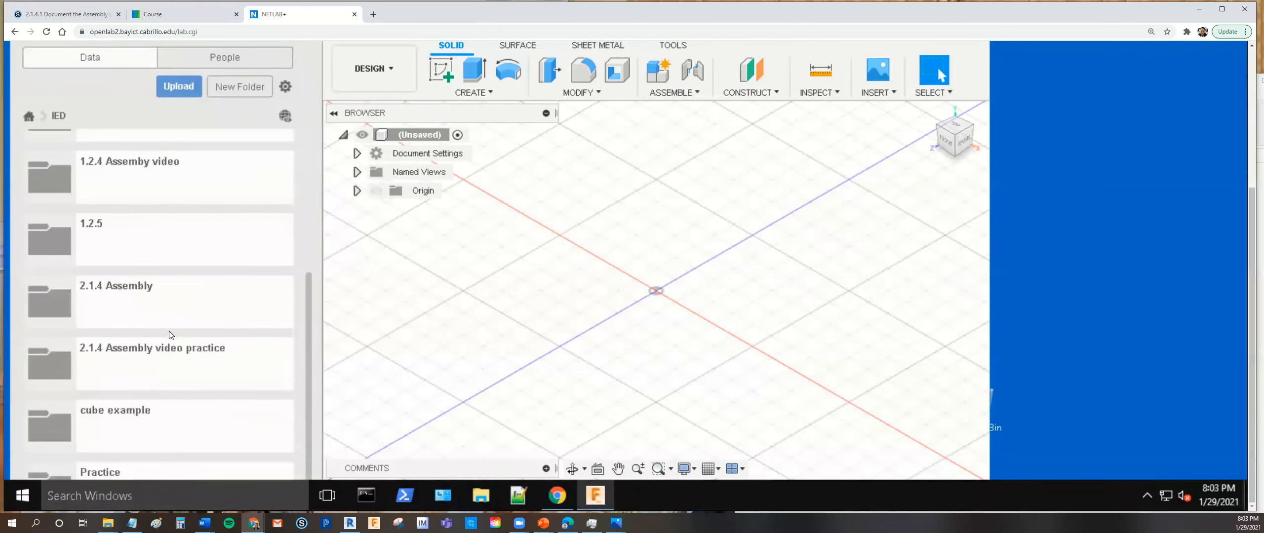
{"action": "left_click", "coordinate": [146, 305]}
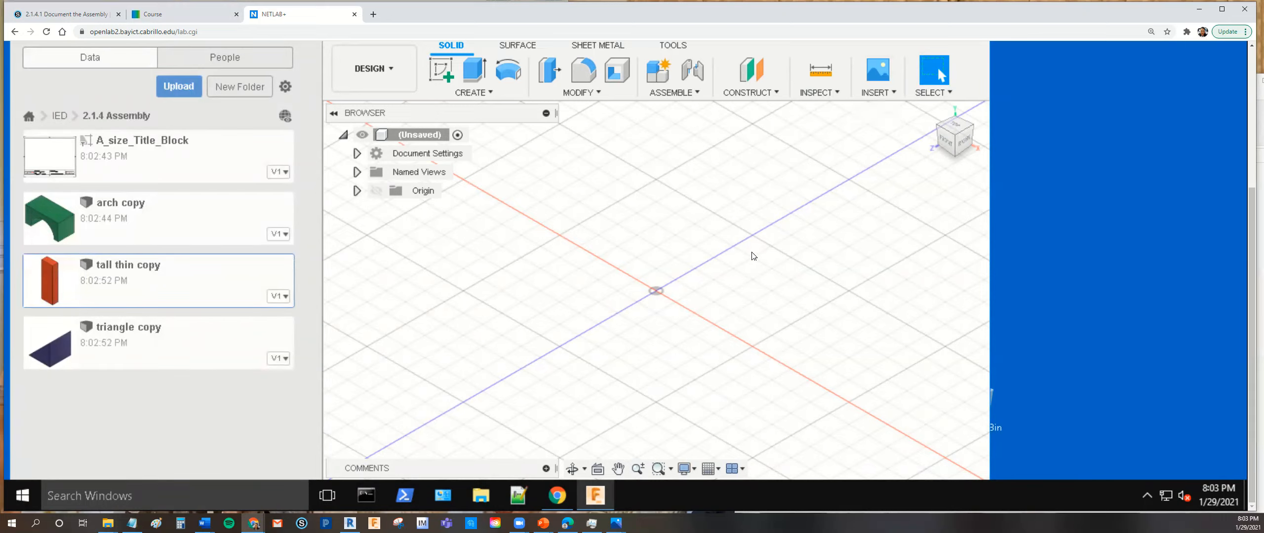
- Minimize the remote Fusion 360, open the local Fusion 360, and suspend the Win10Admin-PC session to continue on this computer
{"action": "left_click", "coordinate": [609, 501]}
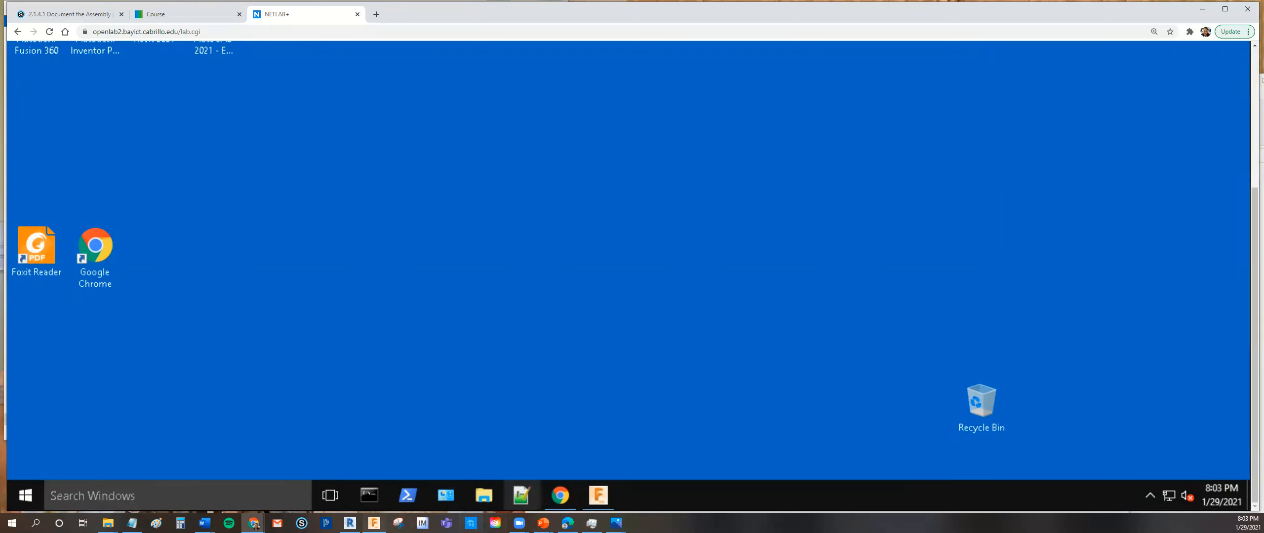
{"action": "left_click", "coordinate": [381, 503]}
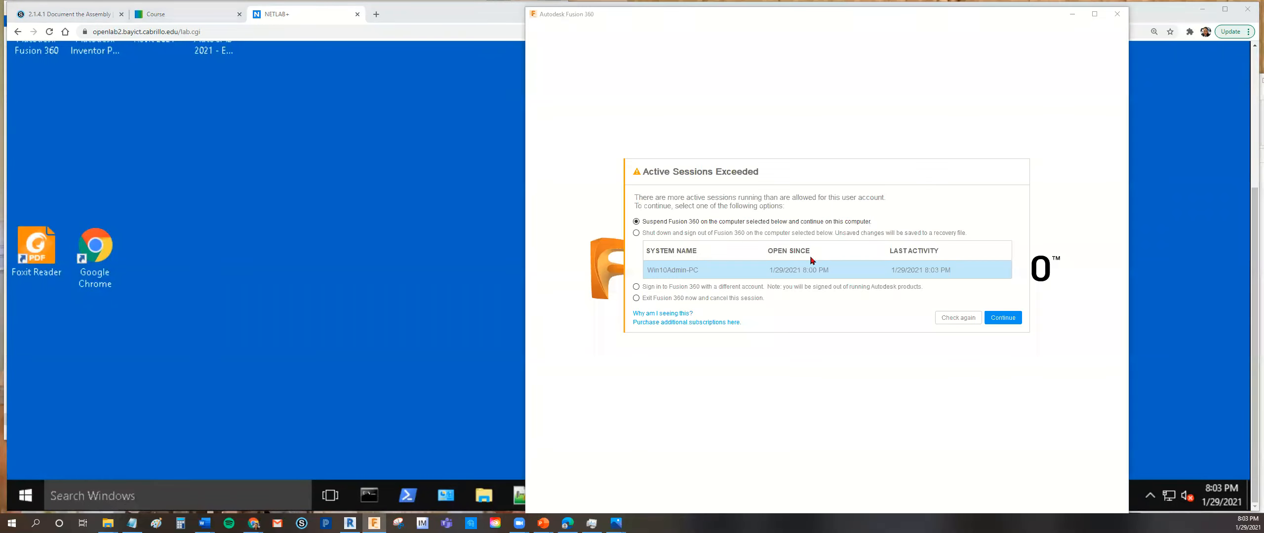
{"action": "left_click", "coordinate": [1003, 319]}
{"action": "left_click", "coordinate": [999, 274]}
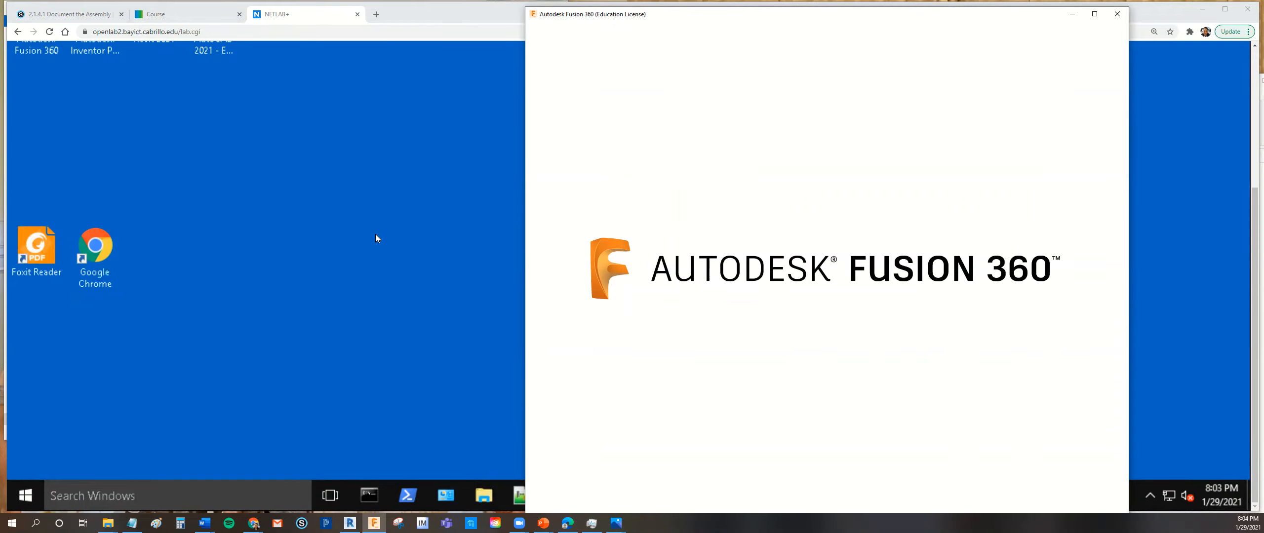
- Check the file and save instructions in the assignment, and open the 2.1.4 Assembly folder in a maximized local Fusion 360
{"action": "left_click", "coordinate": [118, 23]}
{"action": "scroll", "coordinate": [482, 269], "scroll_direction": "down", "scroll_amount": 6}
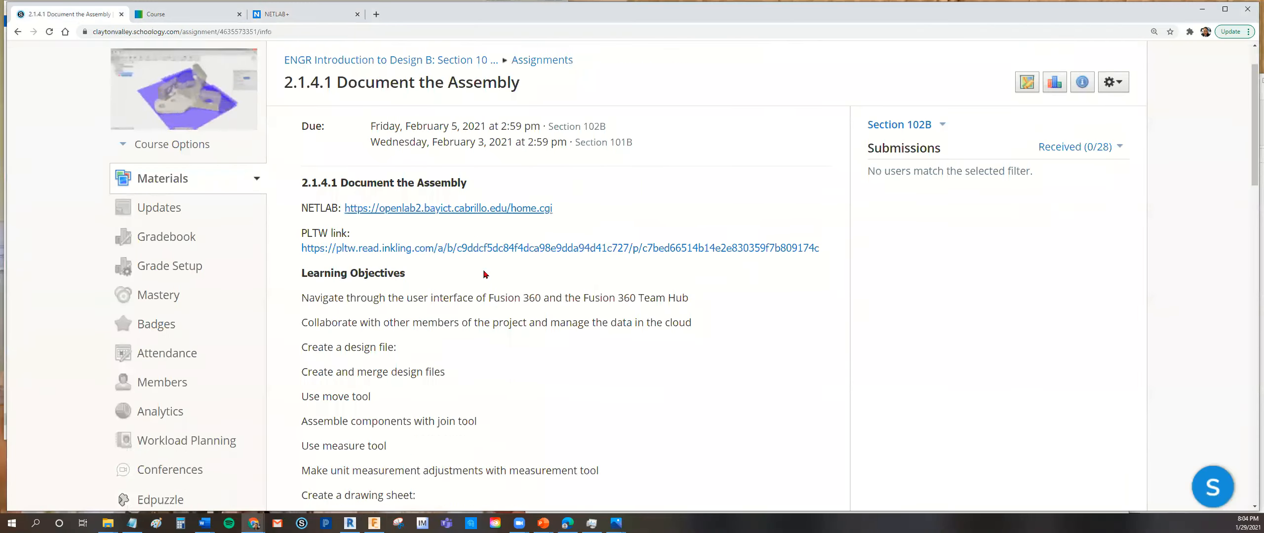
{"action": "scroll", "coordinate": [484, 273], "scroll_direction": "down", "scroll_amount": 6}
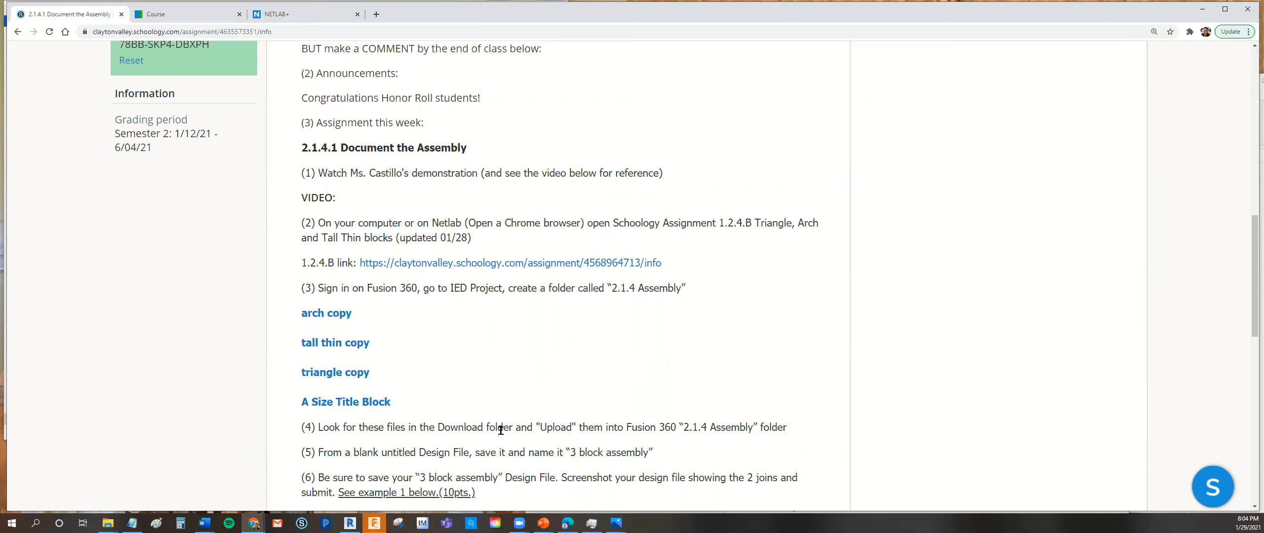
{"action": "left_click", "coordinate": [374, 523]}
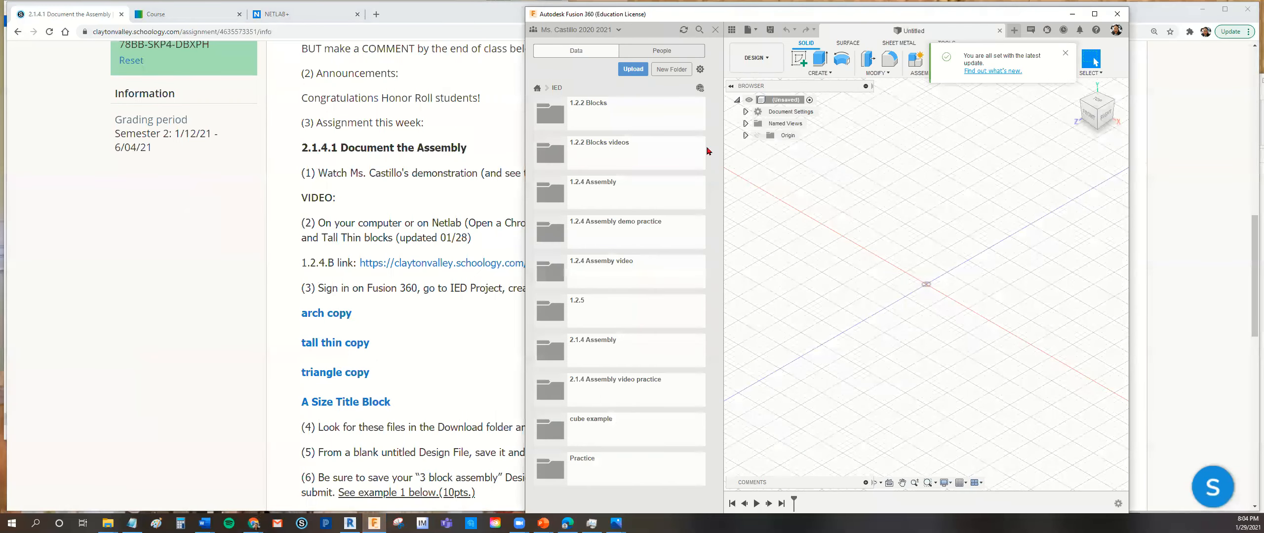
{"action": "left_click", "coordinate": [1095, 13]}
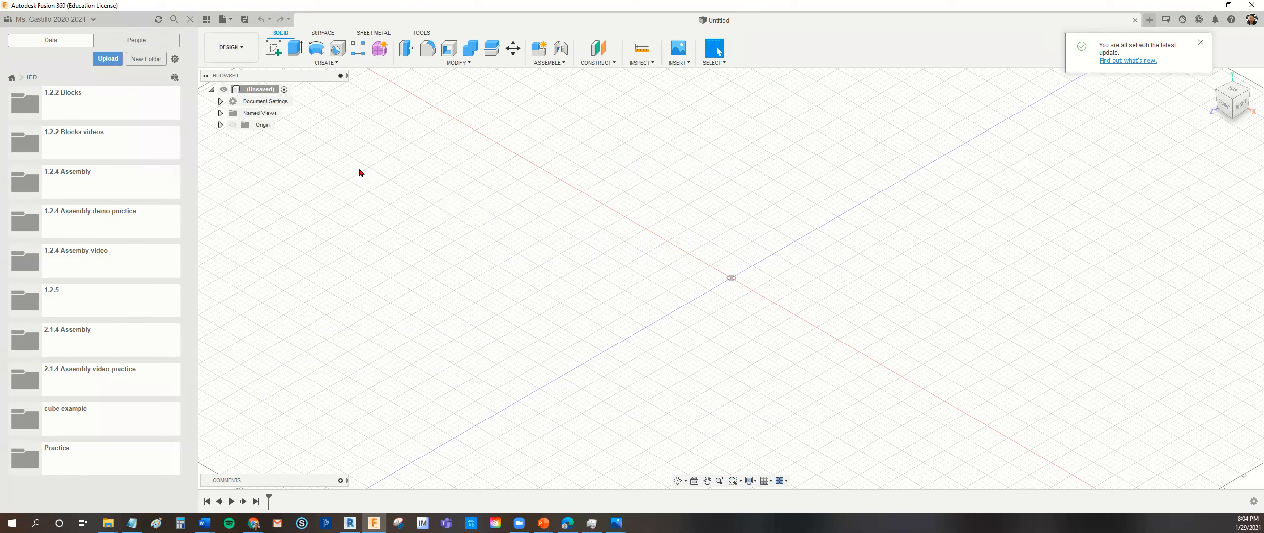
{"action": "left_click", "coordinate": [90, 344]}
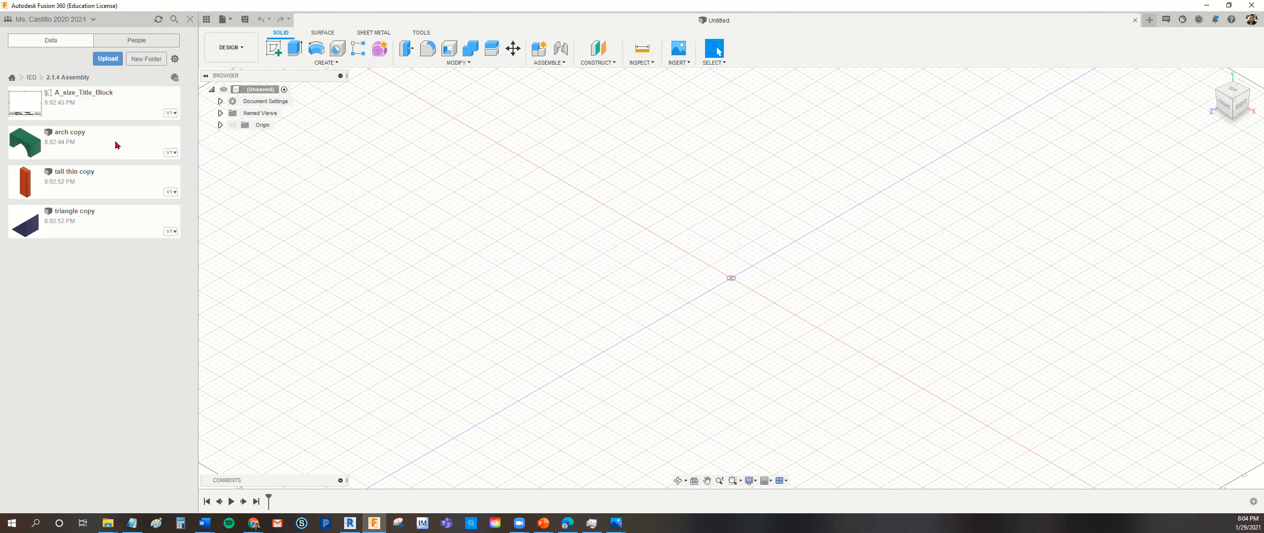
- Save the blank design as "3 block Assembly" in IED > 2.1.4 Assembly and insert the arch copy into it
{"action": "left_click_drag", "start_coordinate": [109, 138], "coordinate": [443, 178]}
{"action": "left_click", "coordinate": [231, 21]}
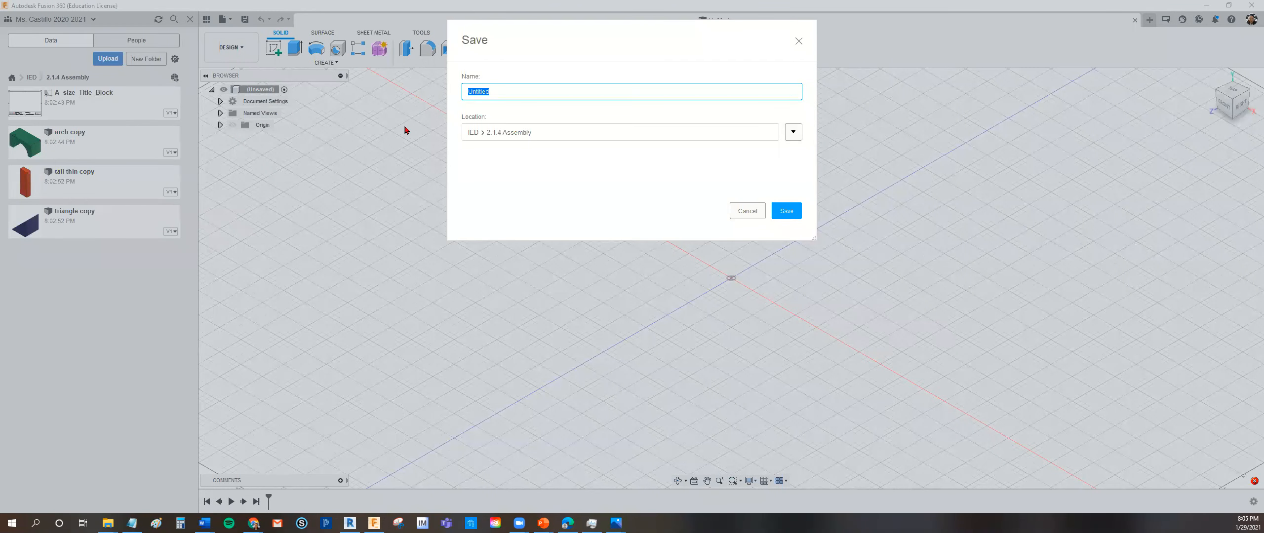
{"action": "type", "text": "3 block Assembly"}
{"action": "left_click", "coordinate": [786, 212]}
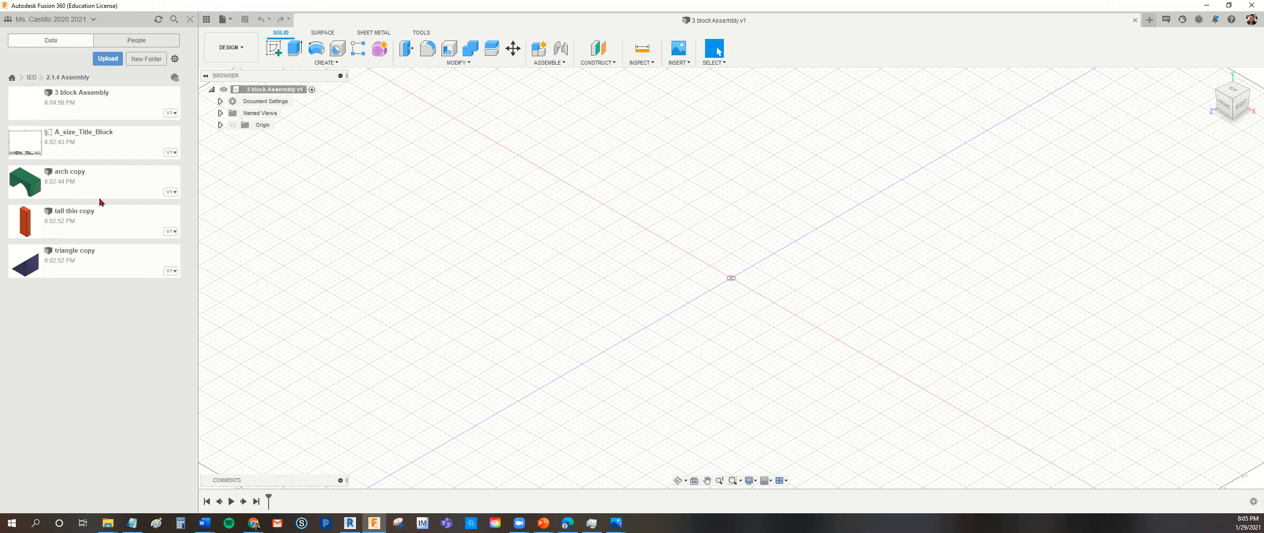
{"action": "left_click_drag", "start_coordinate": [112, 183], "coordinate": [675, 219]}
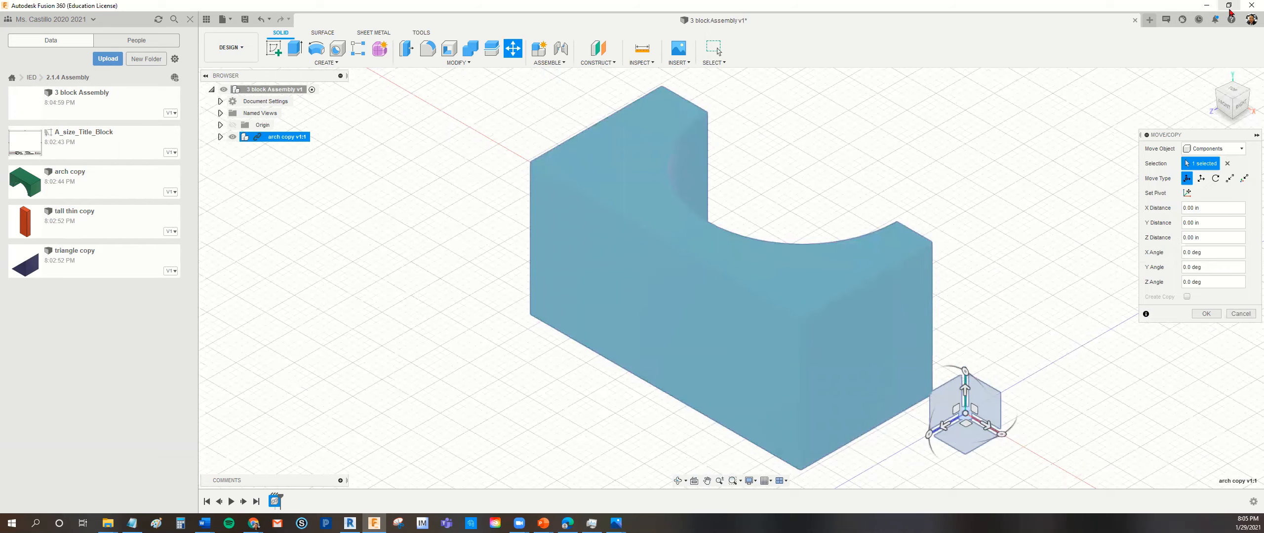
- Return to the assignment page and open the first example image to examine the finished three-block assembly
{"action": "left_click", "coordinate": [1229, 5]}
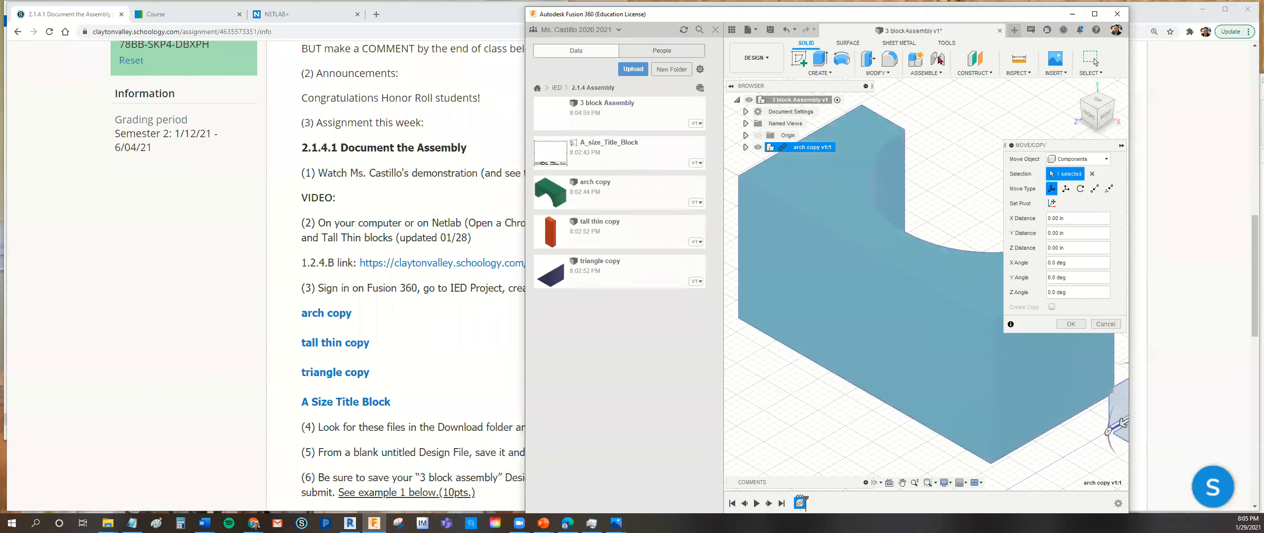
{"action": "left_click_drag", "start_coordinate": [948, 23], "coordinate": [1014, 25]}
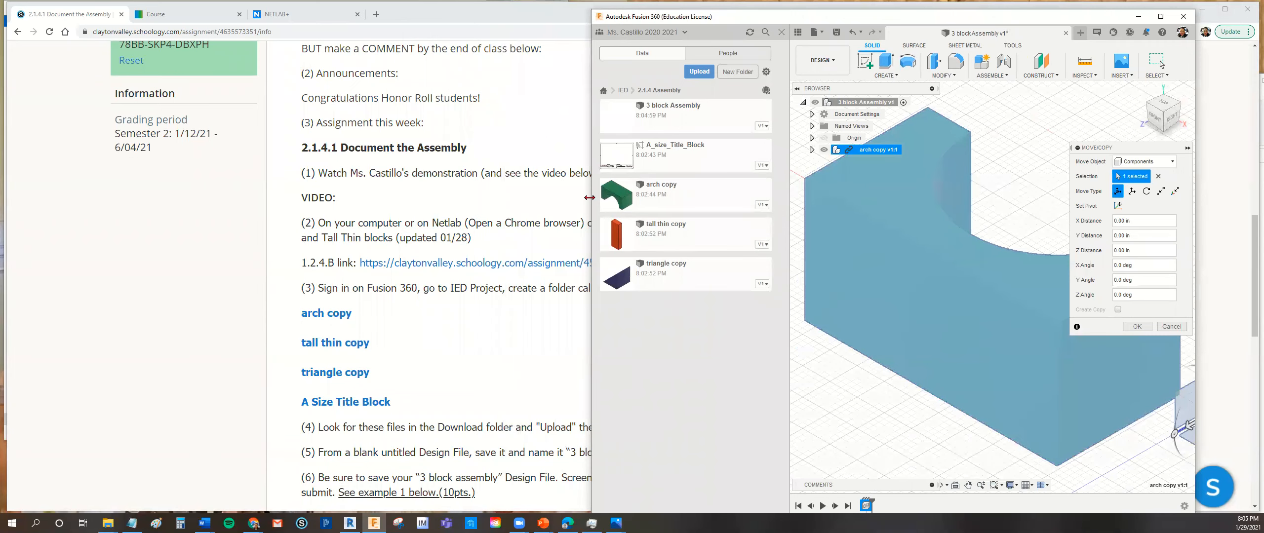
{"action": "left_click_drag", "start_coordinate": [589, 197], "coordinate": [717, 197]}
{"action": "left_click", "coordinate": [568, 115]}
{"action": "scroll", "coordinate": [642, 252], "scroll_direction": "down", "scroll_amount": 3}
{"action": "scroll", "coordinate": [635, 254], "scroll_direction": "down", "scroll_amount": 6}
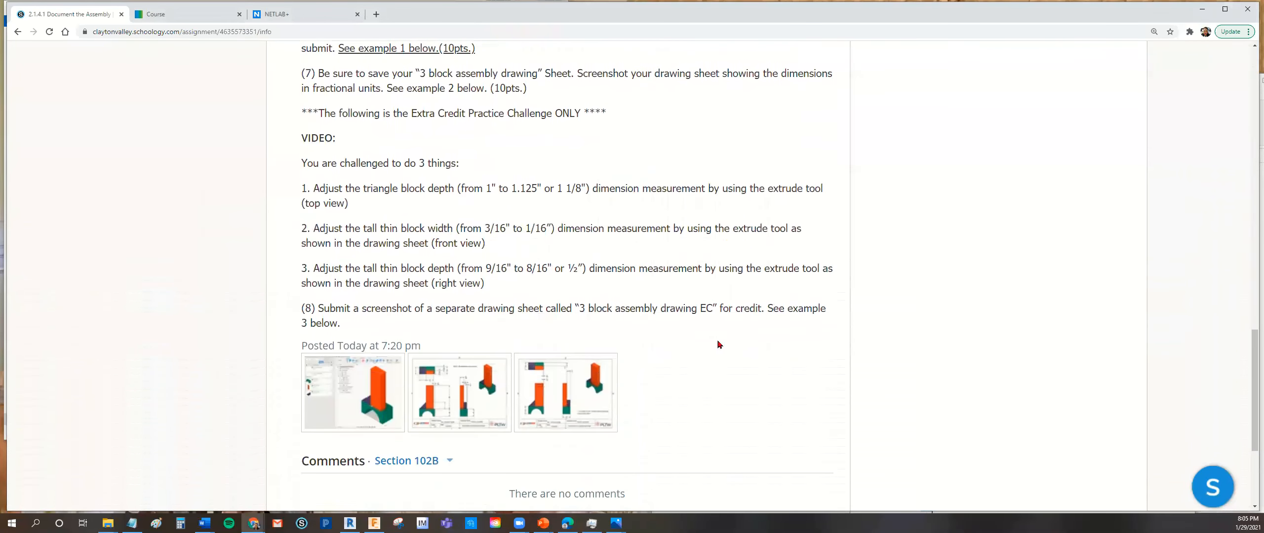
{"action": "left_click", "coordinate": [353, 392]}
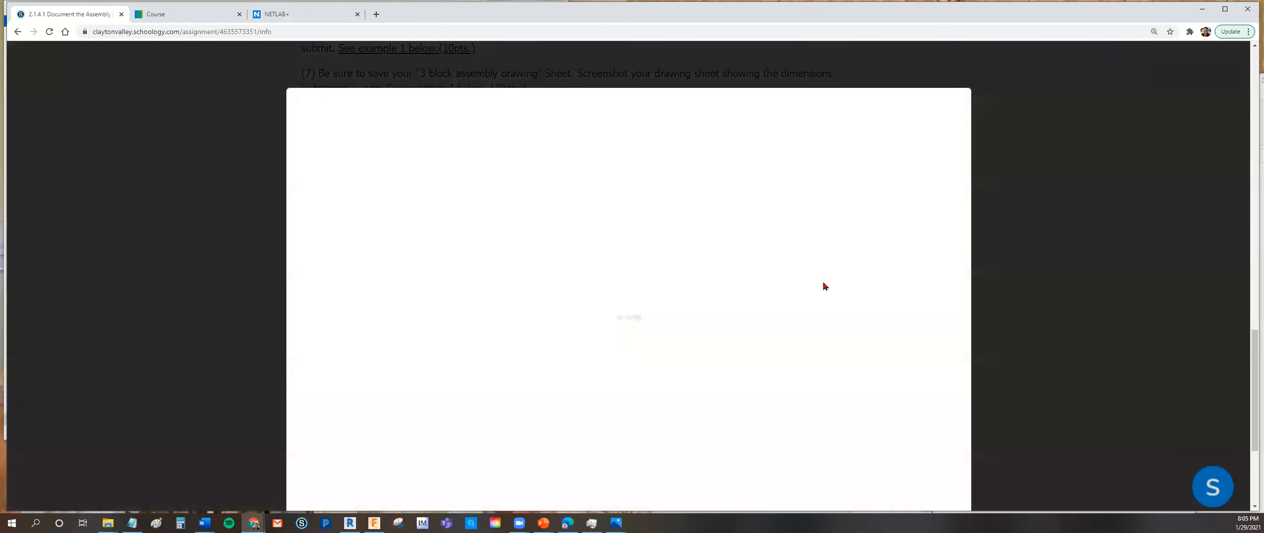
{"action": "left_click_drag", "start_coordinate": [1250, 375], "coordinate": [1250, 399]}
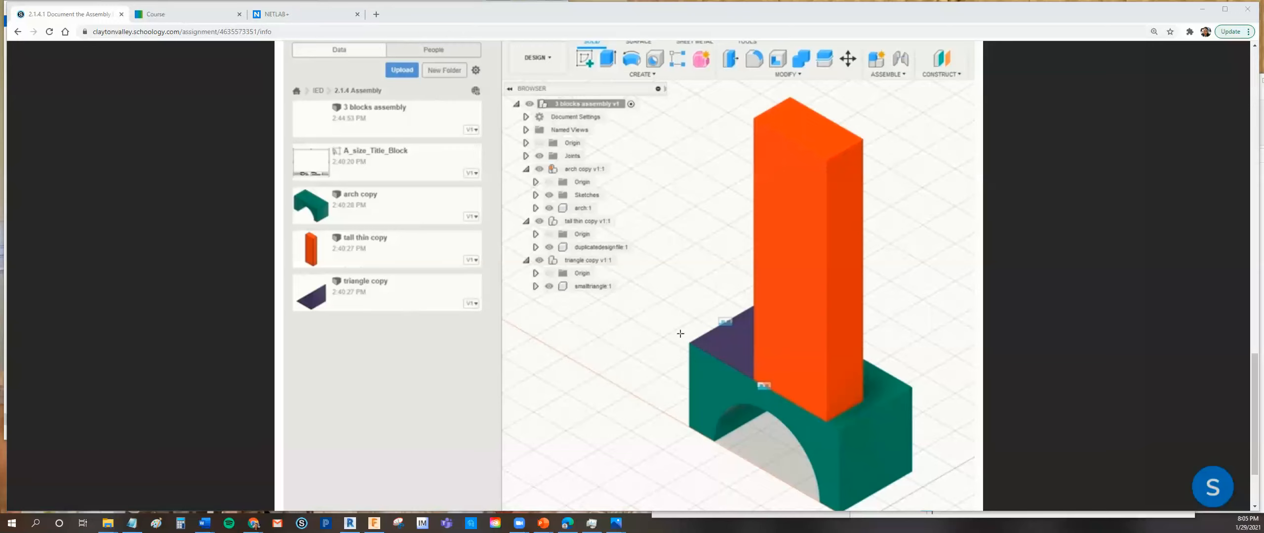
{"action": "mouse_move", "coordinate": [693, 300]}
{"action": "left_mouse_down"}
{"action": "mouse_move", "coordinate": [703, 335]}
{"action": "mouse_move", "coordinate": [755, 343]}
{"action": "left_mouse_up"}
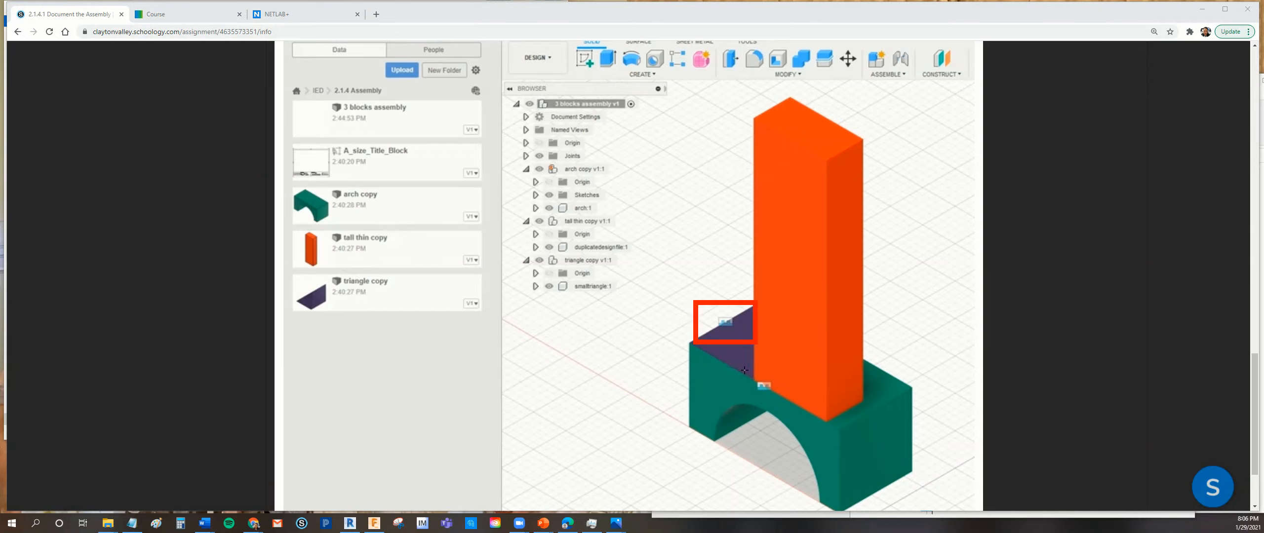
{"action": "mouse_move", "coordinate": [744, 364]}
{"action": "left_mouse_down"}
{"action": "mouse_move", "coordinate": [752, 386]}
{"action": "mouse_move", "coordinate": [789, 400]}
{"action": "left_mouse_up"}
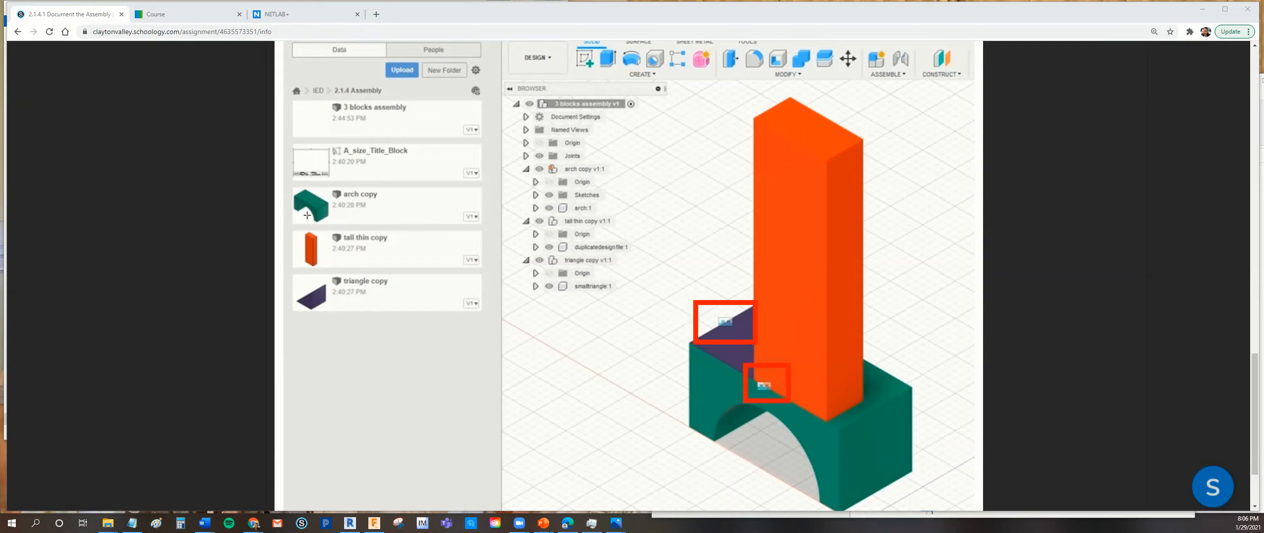
{"action": "mouse_move", "coordinate": [293, 152]}
{"action": "left_mouse_down"}
{"action": "mouse_move", "coordinate": [297, 279]}
{"action": "mouse_move", "coordinate": [318, 329]}
{"action": "mouse_move", "coordinate": [488, 341]}
{"action": "left_mouse_up"}
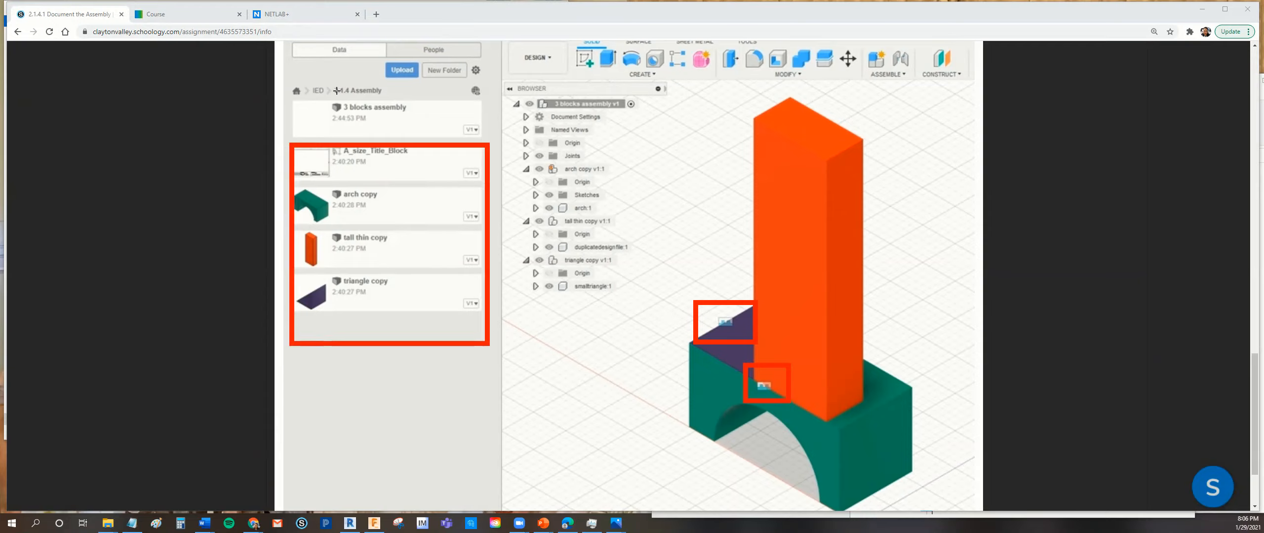
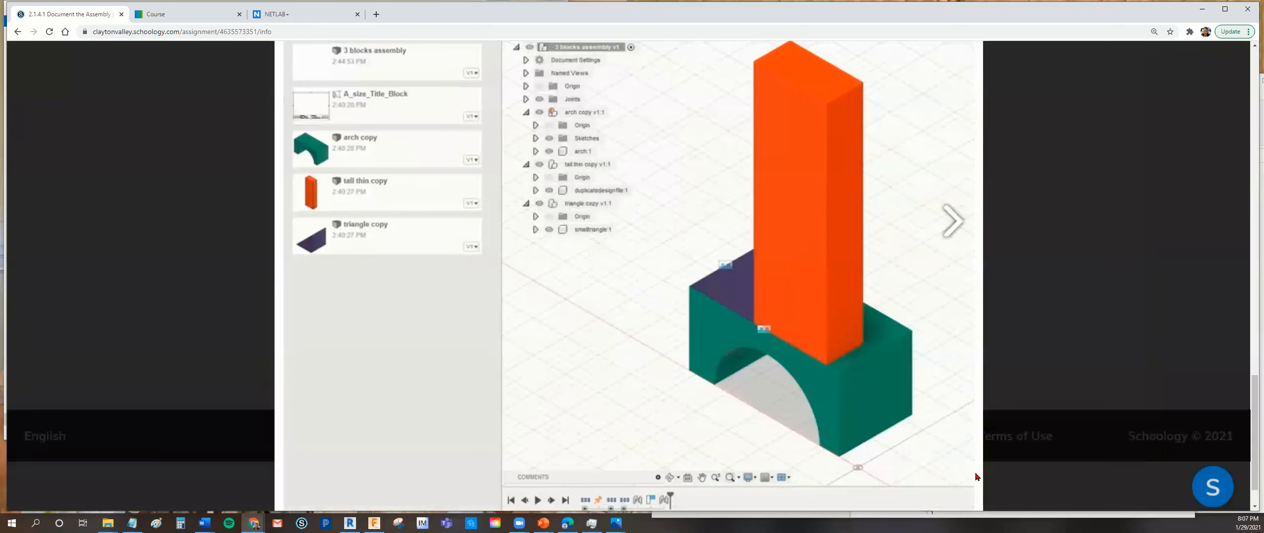
- Read the save and screenshot instructions in the assignment and examine the second example image showing the dimensioned drawing sheet
{"action": "left_click", "coordinate": [962, 485]}
{"action": "scroll", "coordinate": [889, 439], "scroll_direction": "up", "scroll_amount": 1}
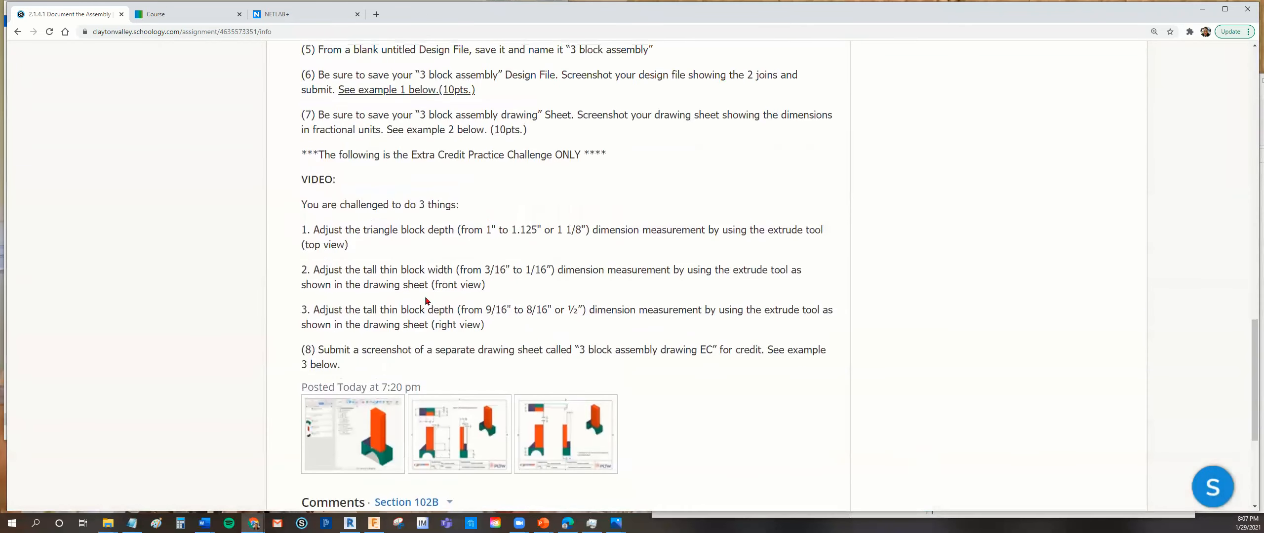
{"action": "scroll", "coordinate": [435, 282], "scroll_direction": "up", "scroll_amount": 2}
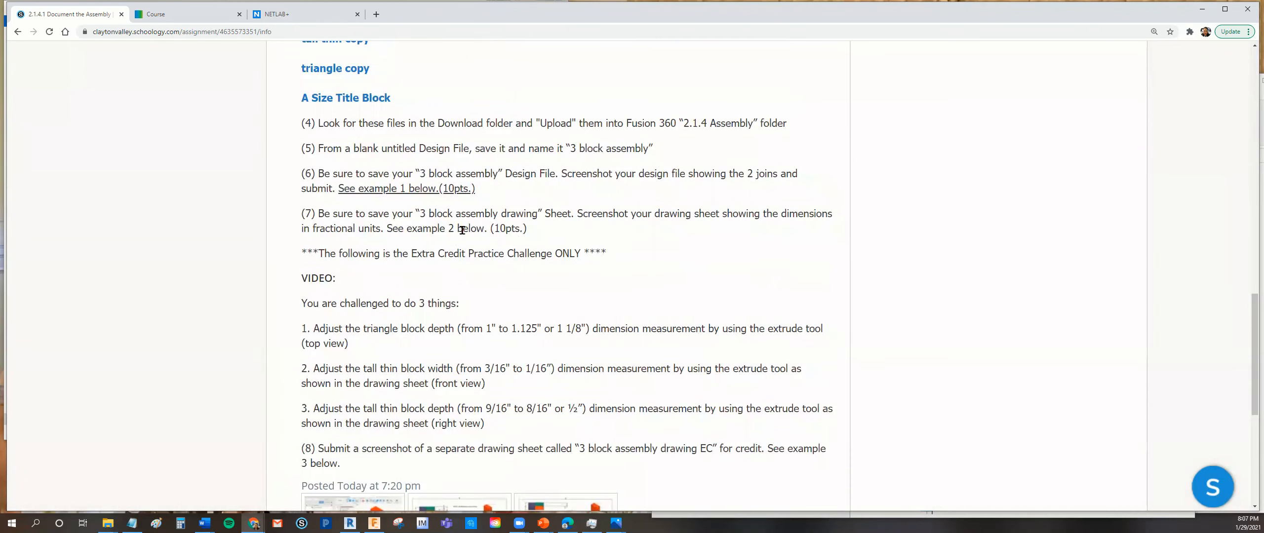
{"action": "scroll", "coordinate": [502, 264], "scroll_direction": "down", "scroll_amount": 7}
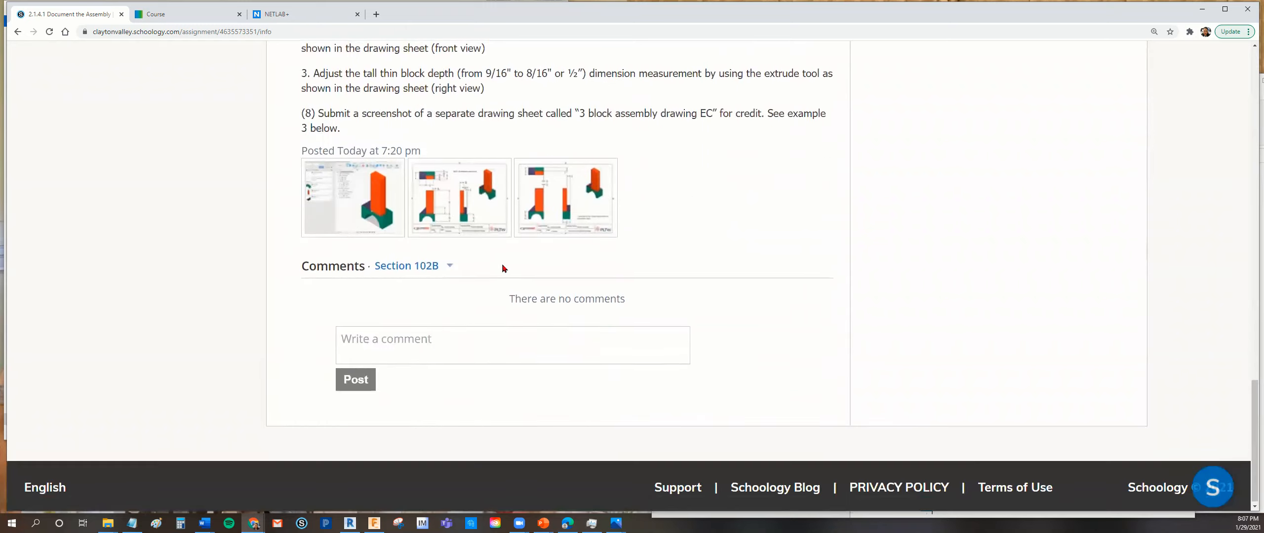
{"action": "left_click", "coordinate": [478, 208]}
{"action": "scroll", "coordinate": [913, 369], "scroll_direction": "down", "scroll_amount": 4}
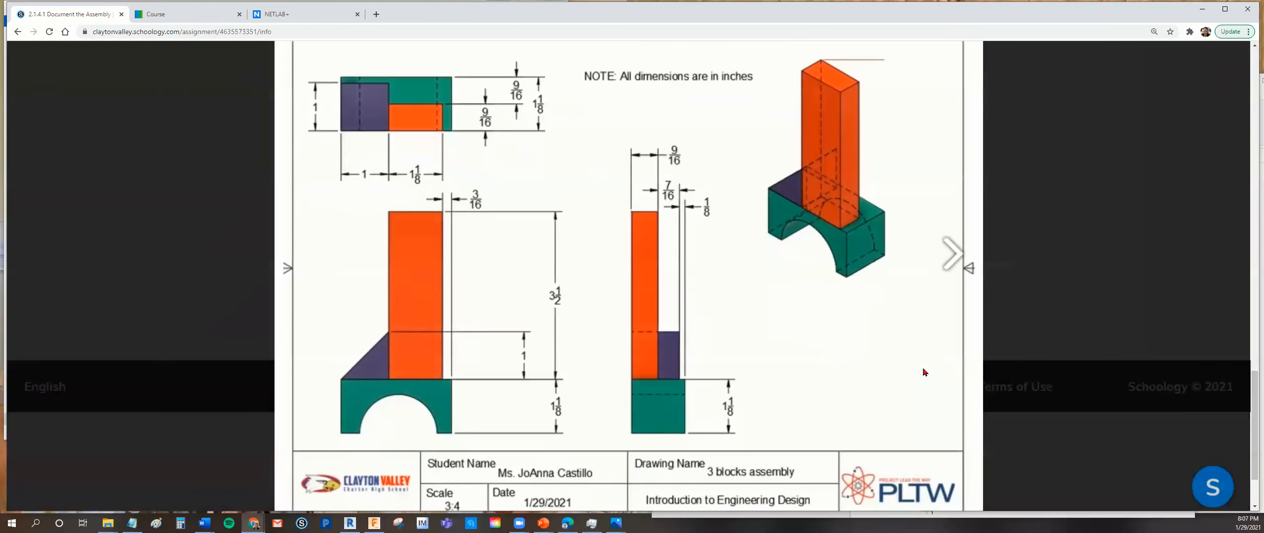
{"action": "left_click", "coordinate": [963, 455]}
{"action": "scroll", "coordinate": [913, 406], "scroll_direction": "up", "scroll_amount": 10}
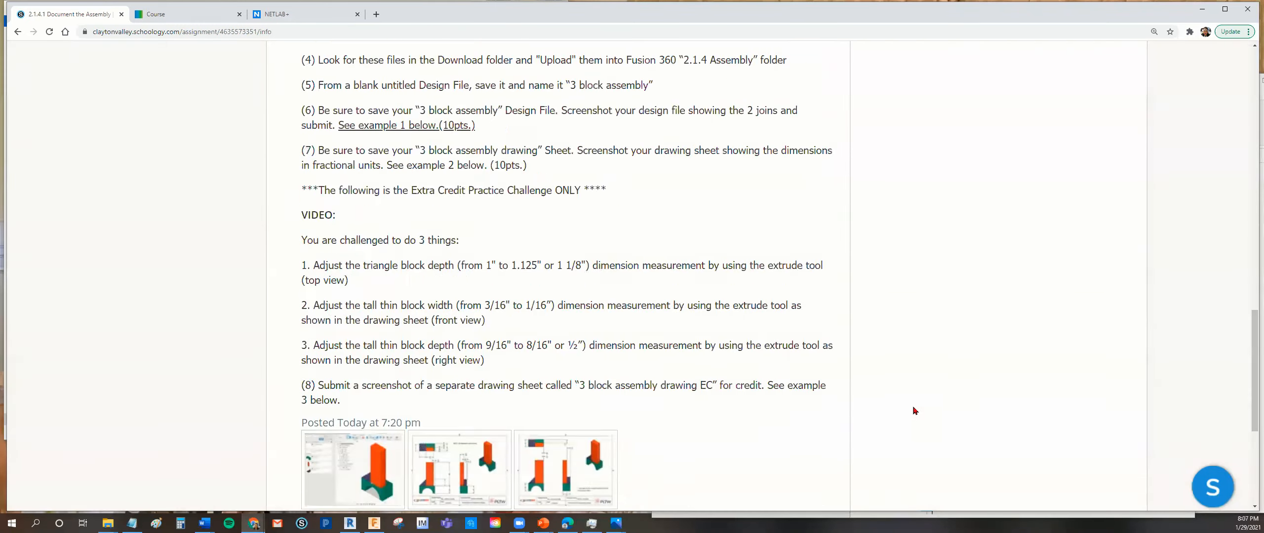
- Switch to the local Fusion 360 and maximize its window with the inserted arch copy
{"action": "left_click", "coordinate": [374, 522]}
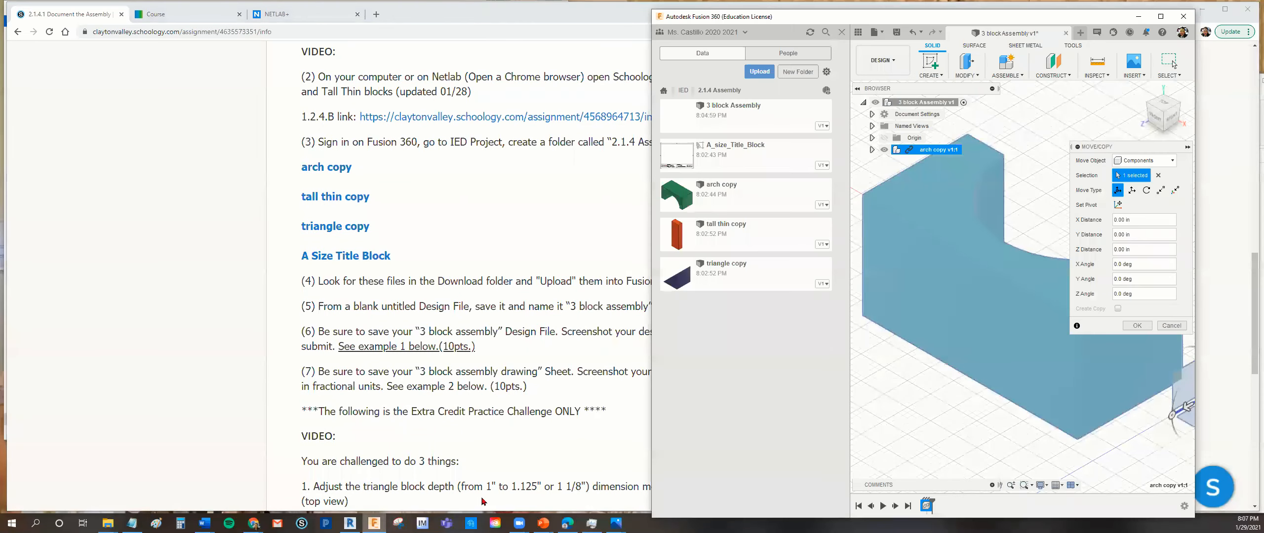
{"action": "left_click_drag", "start_coordinate": [957, 20], "coordinate": [903, 20]}
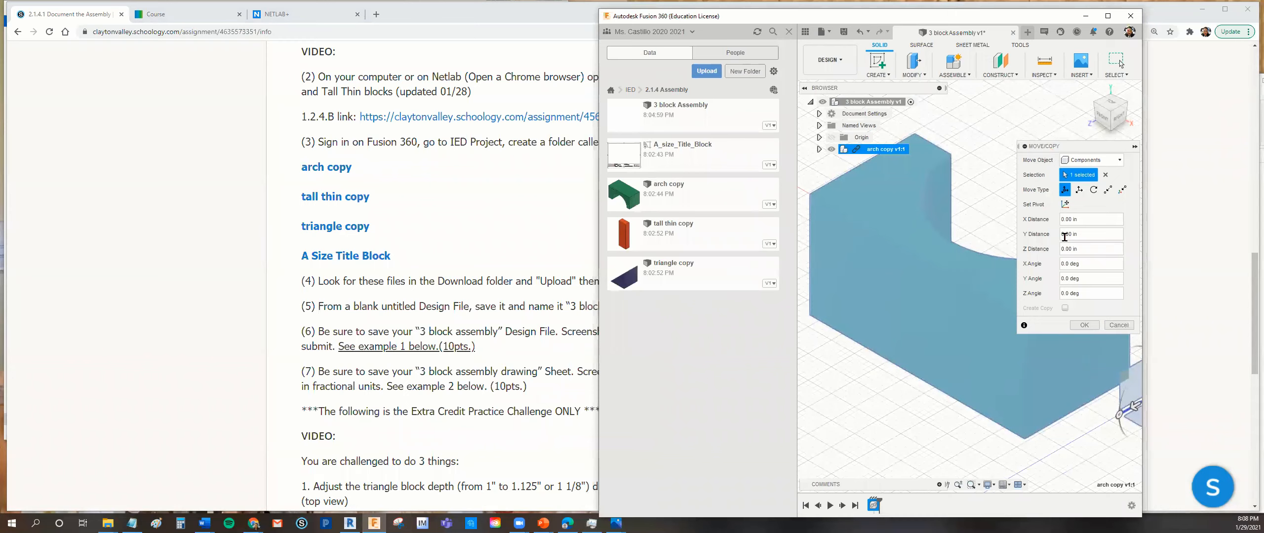
{"action": "left_click", "coordinate": [1108, 15]}
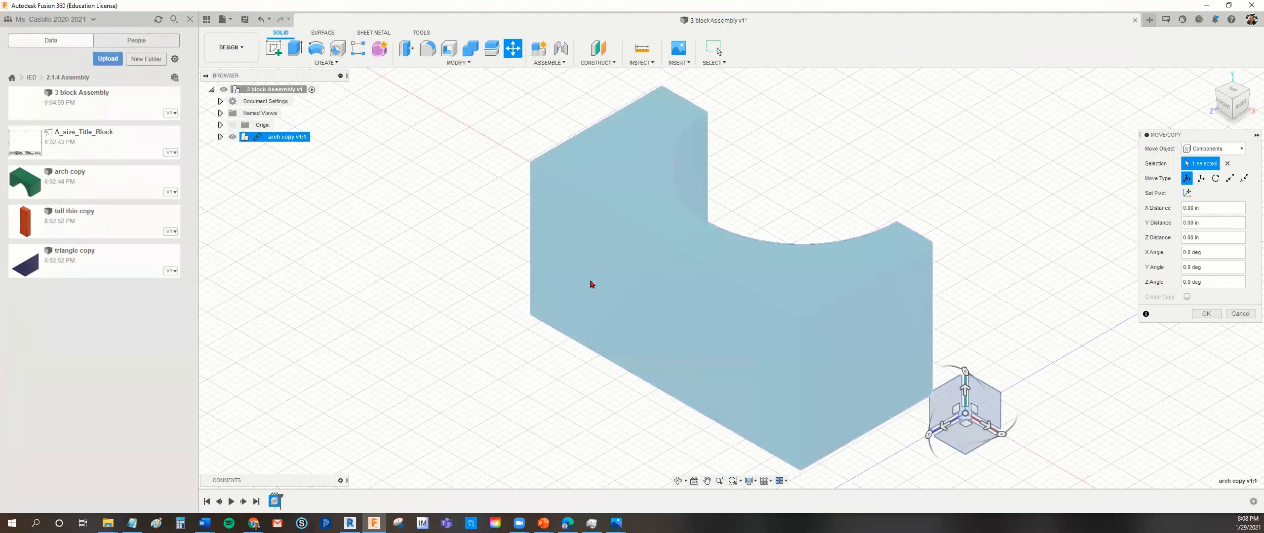
- Rotate the arch copy -90 degrees about the X axis so it stands upright, and accept the placement
{"action": "middle_click_drag", "start_coordinate": [494, 217], "coordinate": [391, 210]}
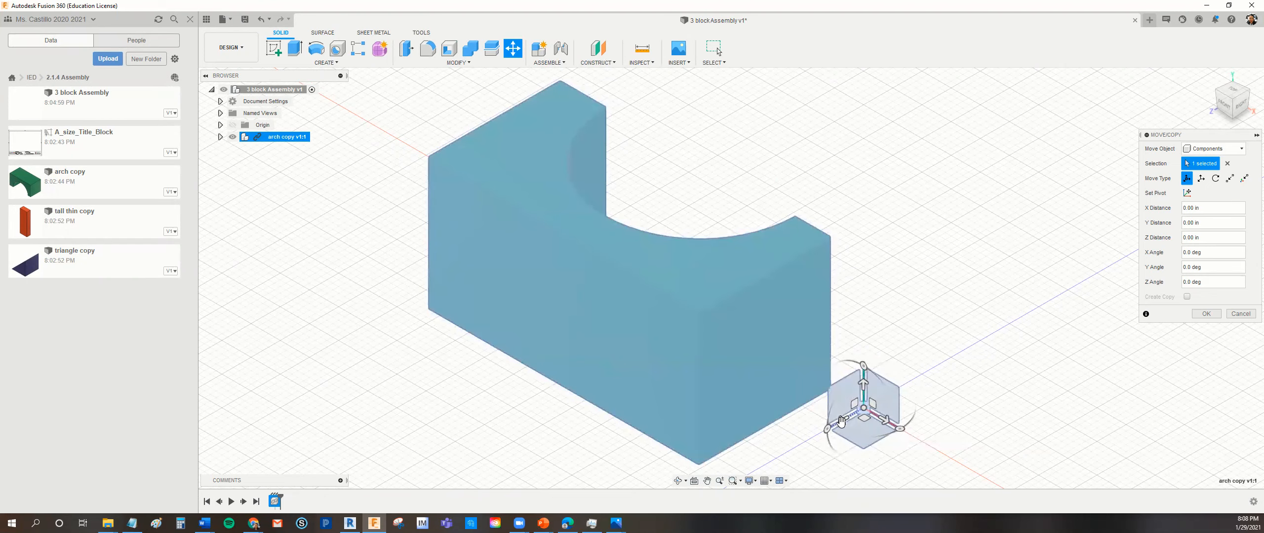
{"action": "left_click_drag", "start_coordinate": [828, 429], "coordinate": [900, 429]}
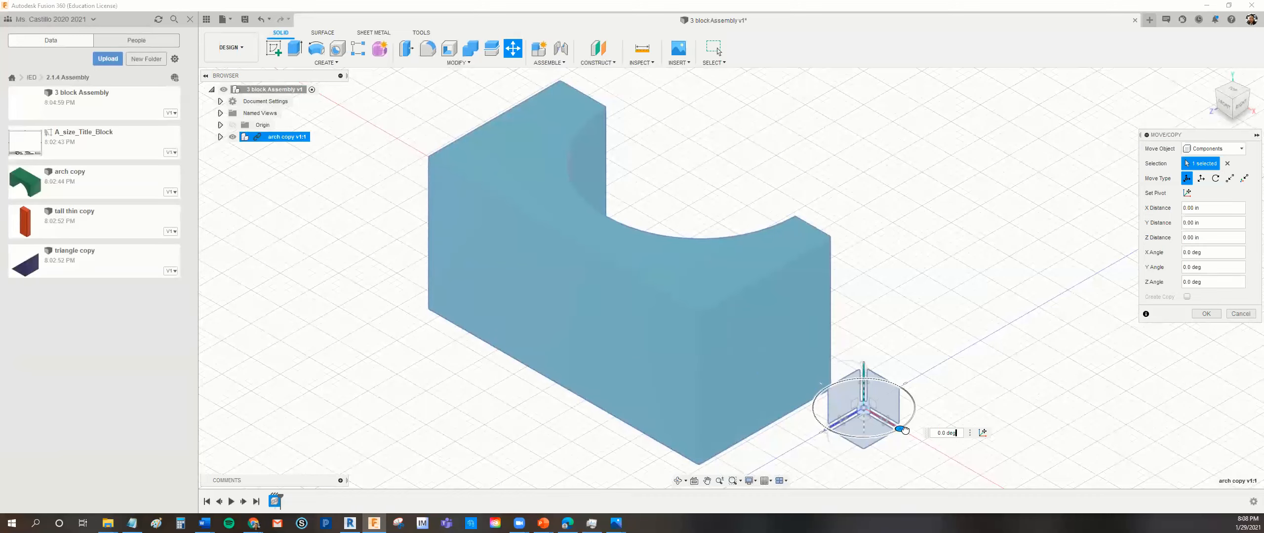
{"action": "mouse_move", "coordinate": [863, 366]}
{"action": "left_mouse_down"}
{"action": "mouse_move", "coordinate": [877, 378]}
{"action": "mouse_move", "coordinate": [863, 367]}
{"action": "left_mouse_up"}
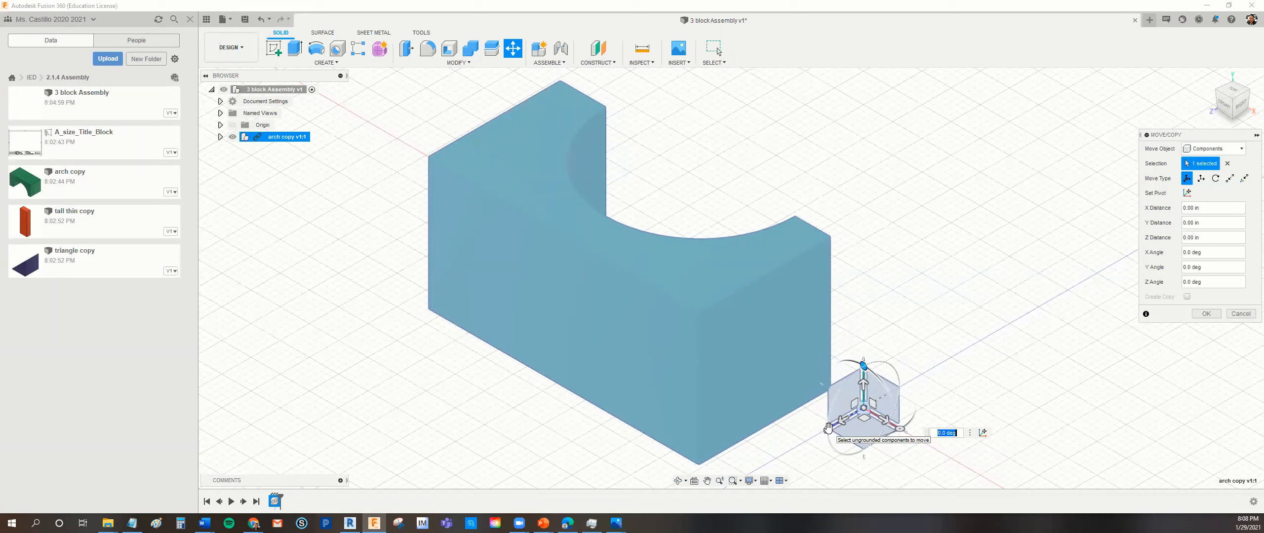
{"action": "left_click_drag", "start_coordinate": [827, 429], "coordinate": [857, 369]}
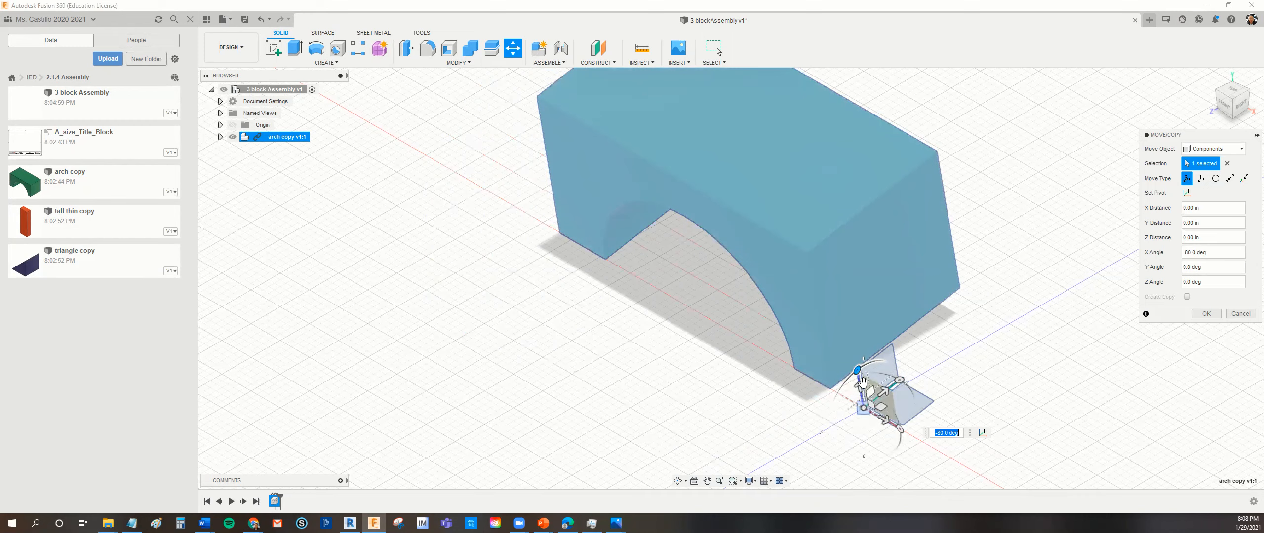
{"action": "left_click_drag", "start_coordinate": [857, 371], "coordinate": [861, 366]}
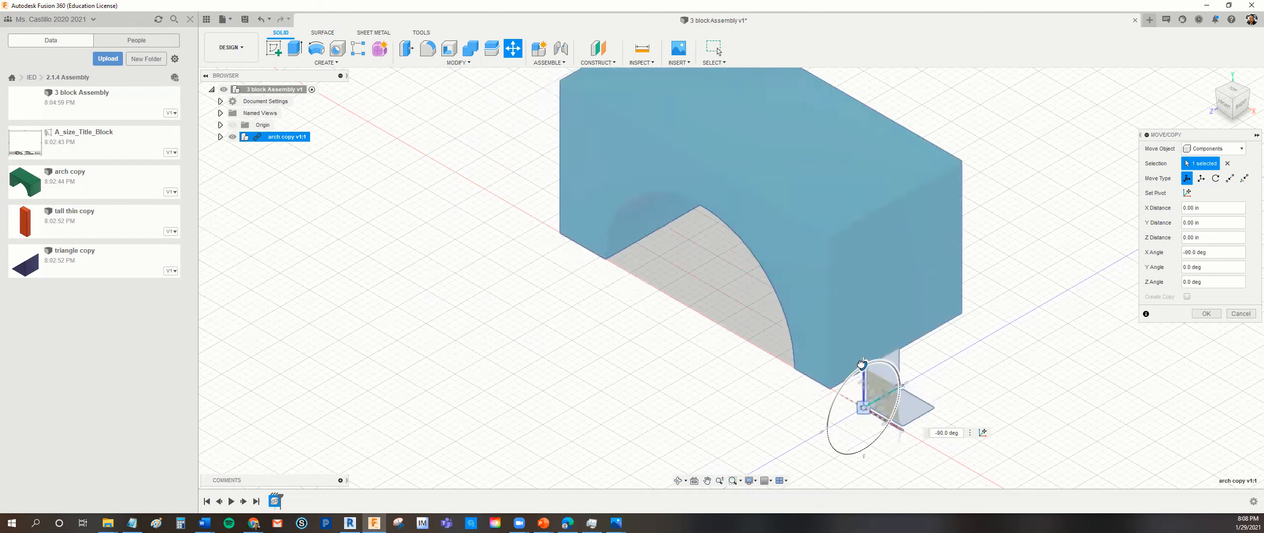
{"action": "left_click_drag", "start_coordinate": [861, 366], "coordinate": [864, 367]}
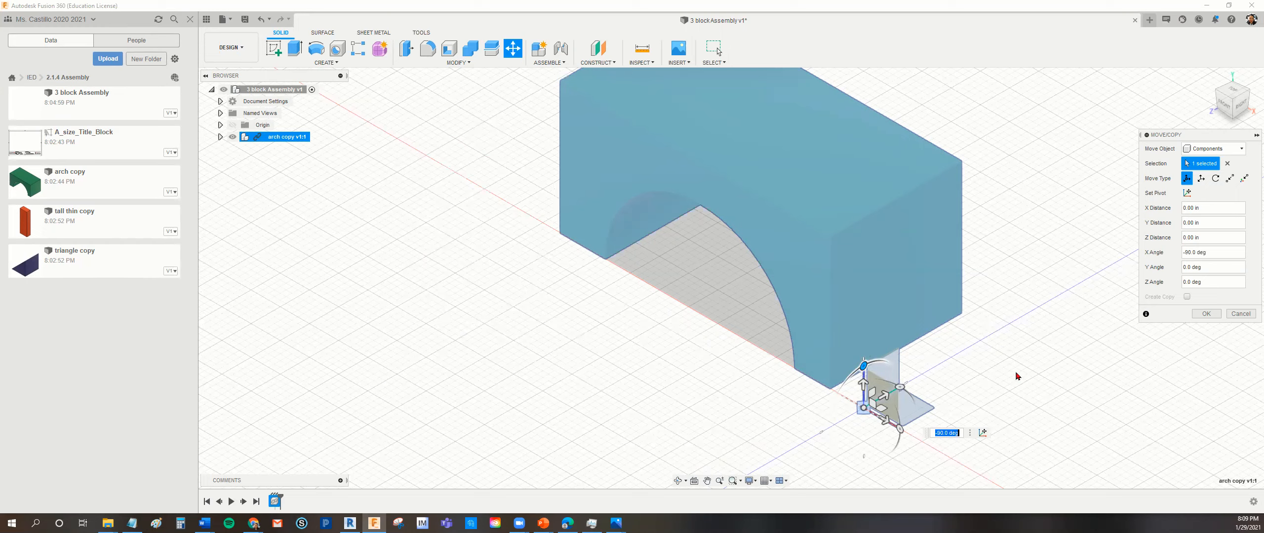
{"action": "left_click", "coordinate": [1206, 314]}
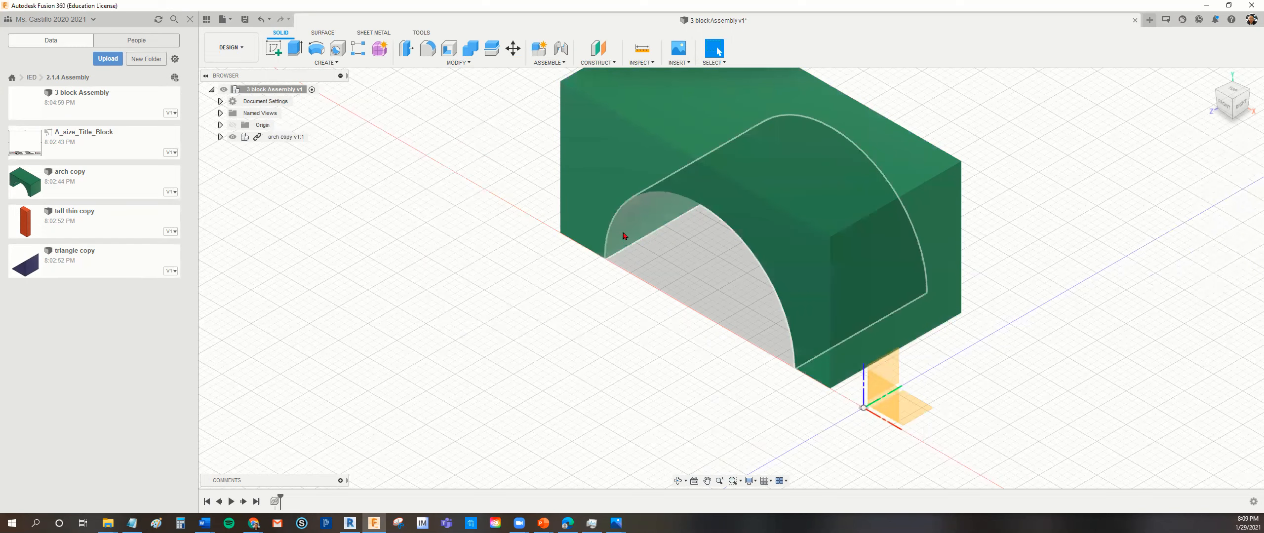
- Center the arch in view, then restore the window and compare it with the first example image on the assignment page
{"action": "scroll", "coordinate": [473, 258], "scroll_direction": "up", "scroll_amount": 3}
{"action": "scroll", "coordinate": [471, 255], "scroll_direction": "down", "scroll_amount": 5}
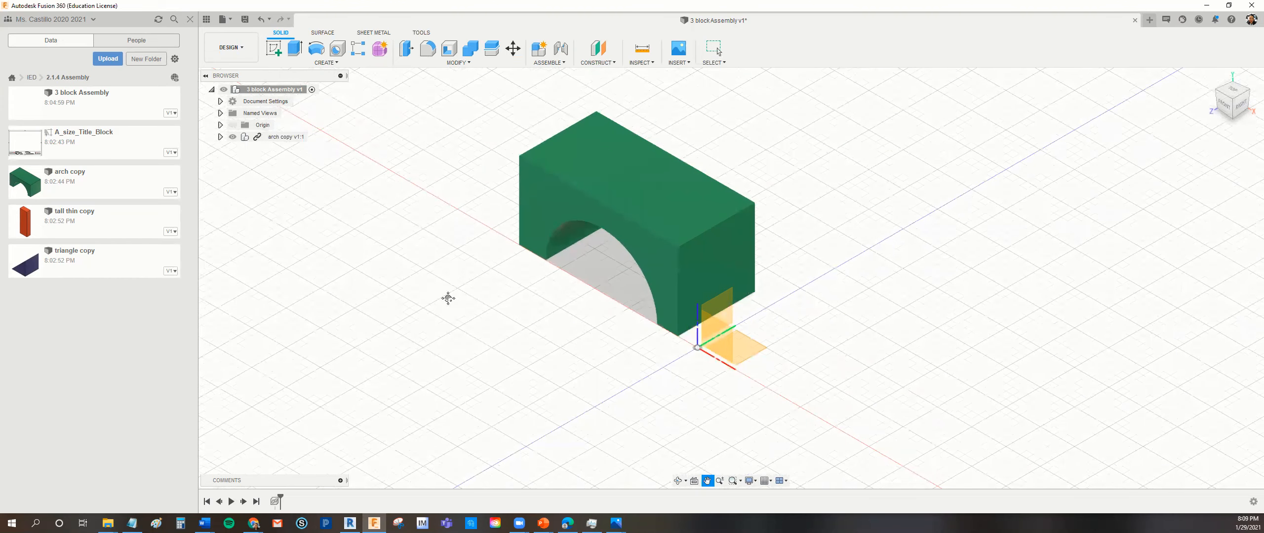
{"action": "middle_click_drag", "start_coordinate": [448, 298], "coordinate": [513, 322]}
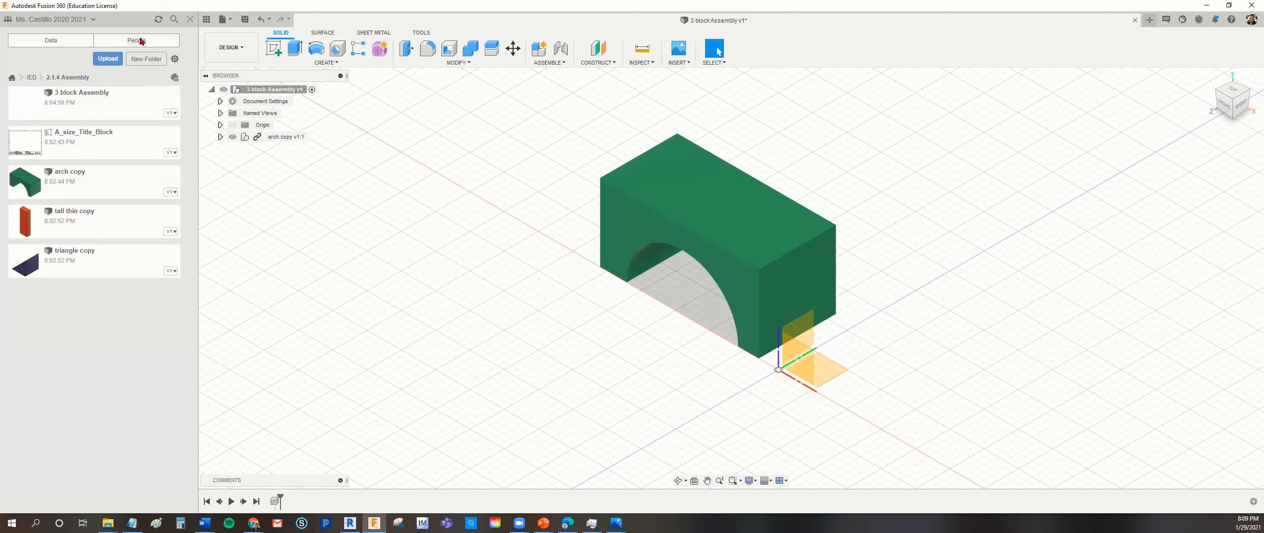
{"action": "left_click", "coordinate": [1229, 5]}
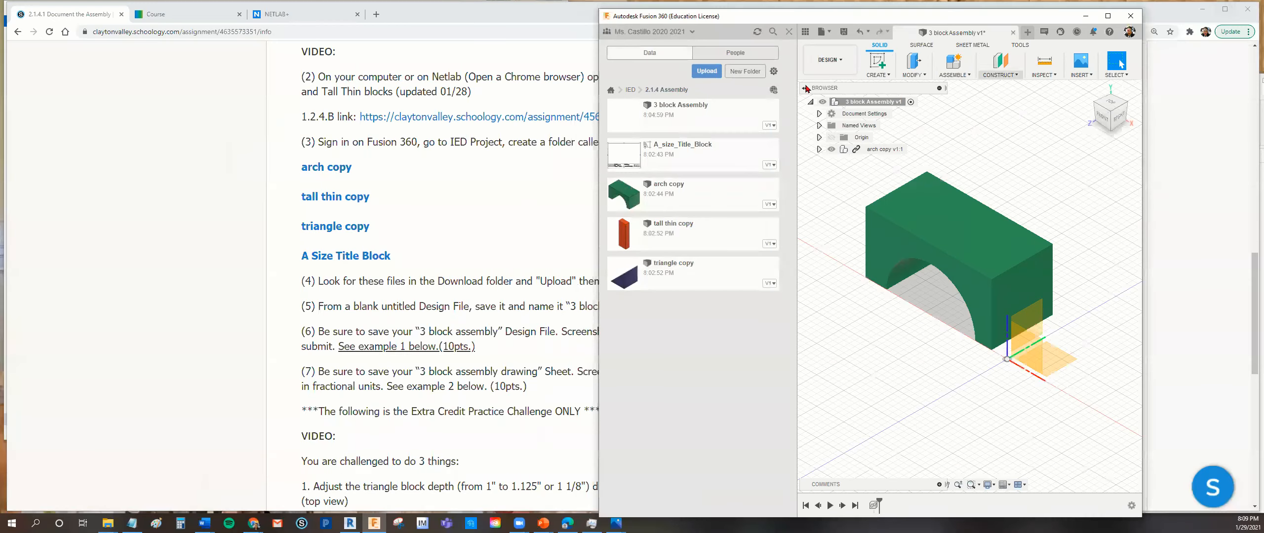
{"action": "scroll", "coordinate": [486, 230], "scroll_direction": "down", "scroll_amount": 8}
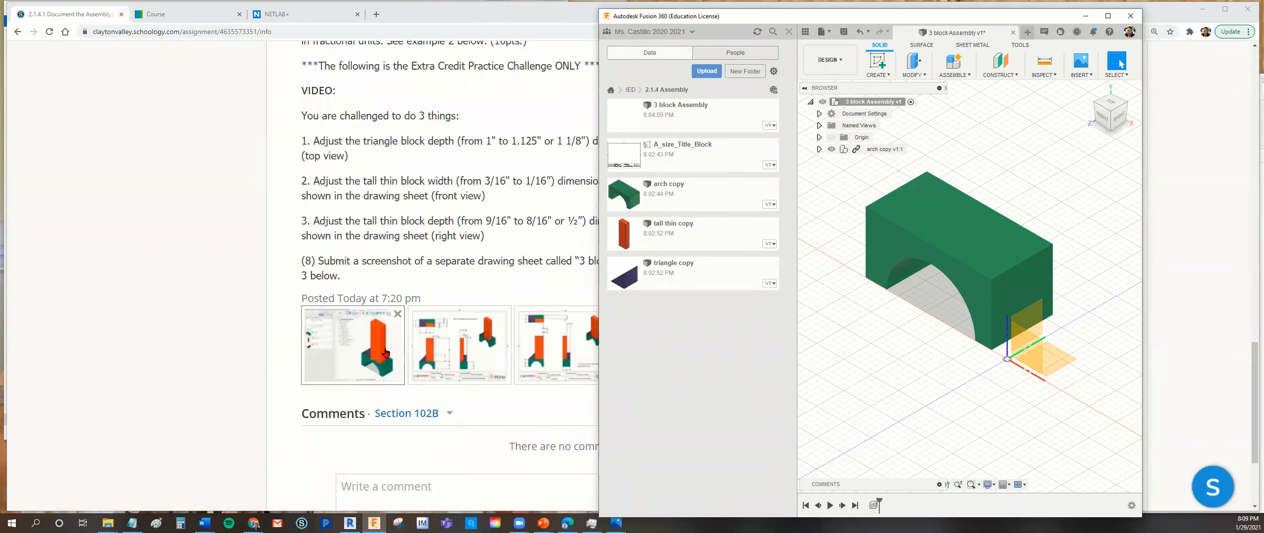
{"action": "left_click", "coordinate": [366, 360]}
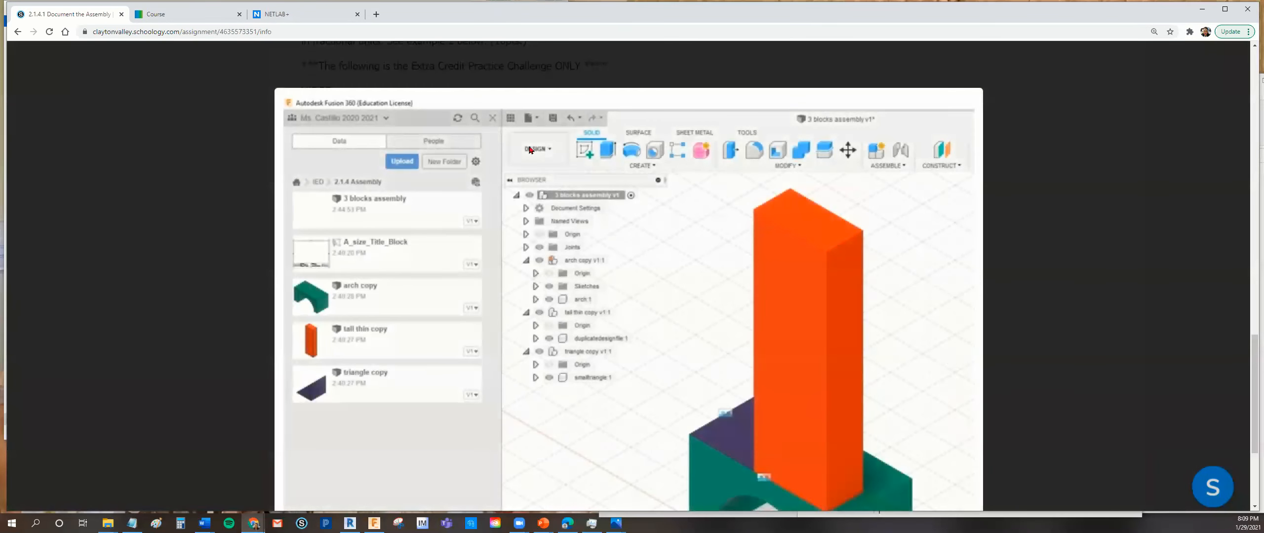
{"action": "scroll", "coordinate": [482, 509], "scroll_direction": "down", "scroll_amount": 1}
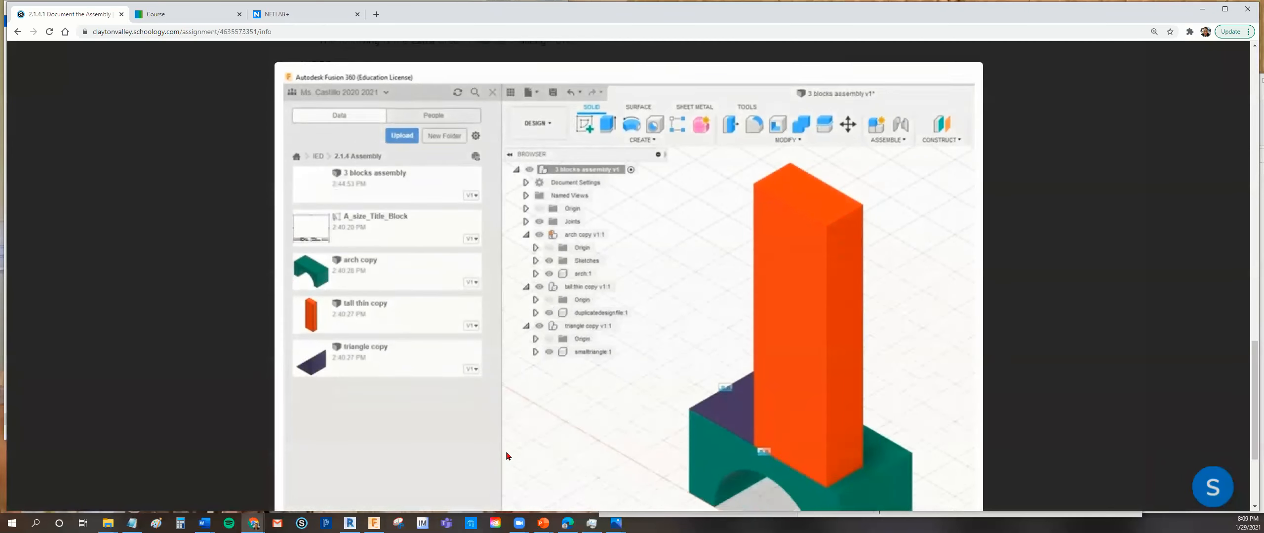
- Return to Fusion 360, reposition and widen its window beside the example image, and maximize it again
{"action": "left_click", "coordinate": [374, 523]}
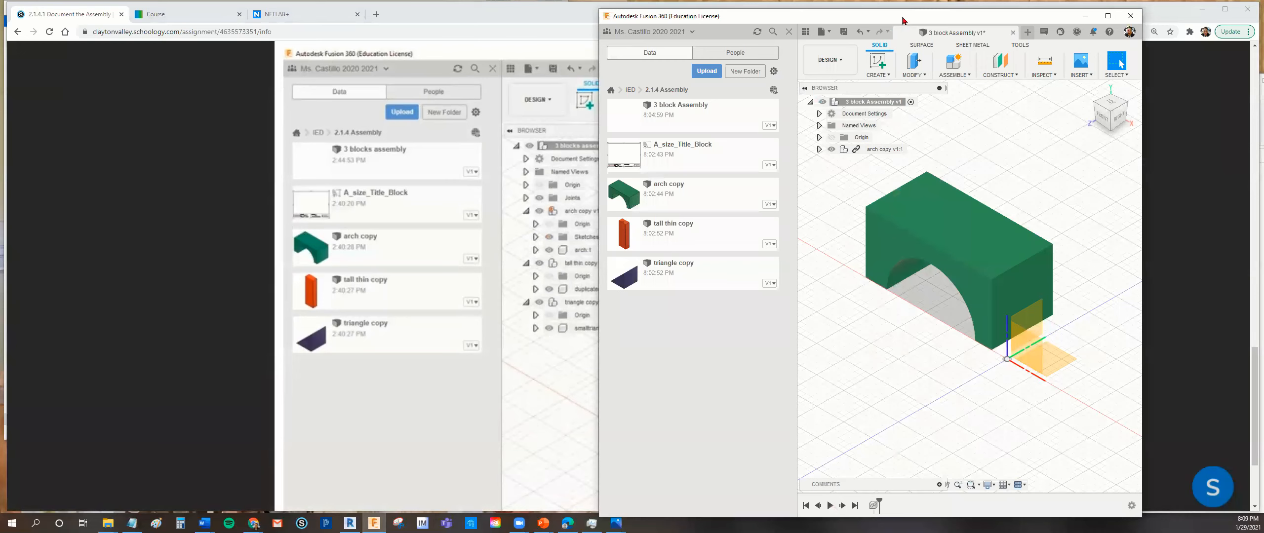
{"action": "left_click_drag", "start_coordinate": [902, 20], "coordinate": [968, 16]}
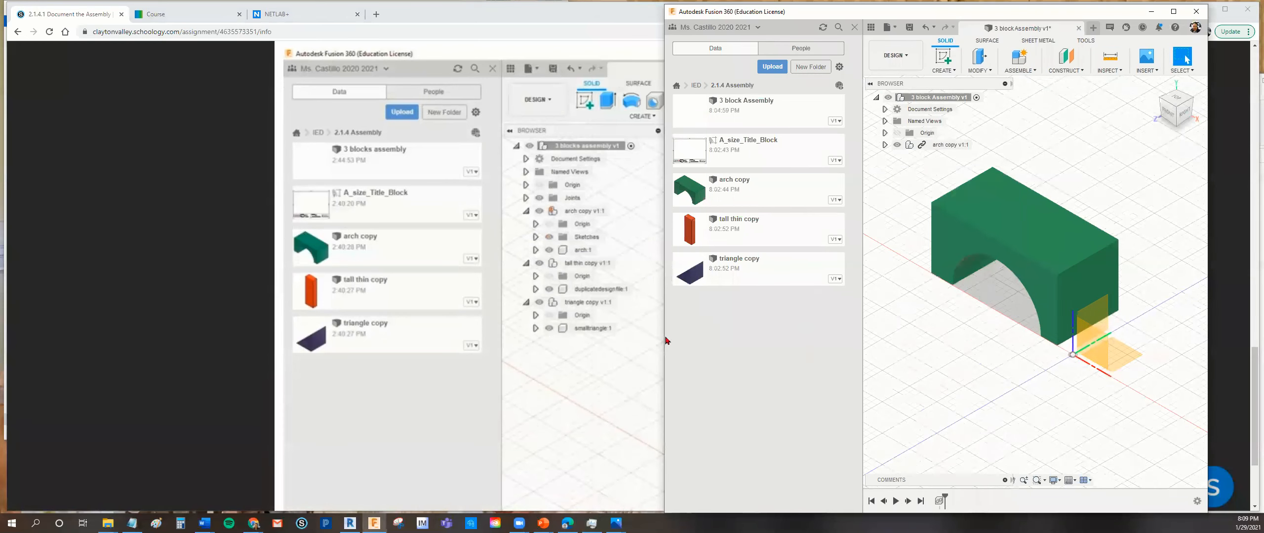
{"action": "left_click_drag", "start_coordinate": [661, 336], "coordinate": [502, 335]}
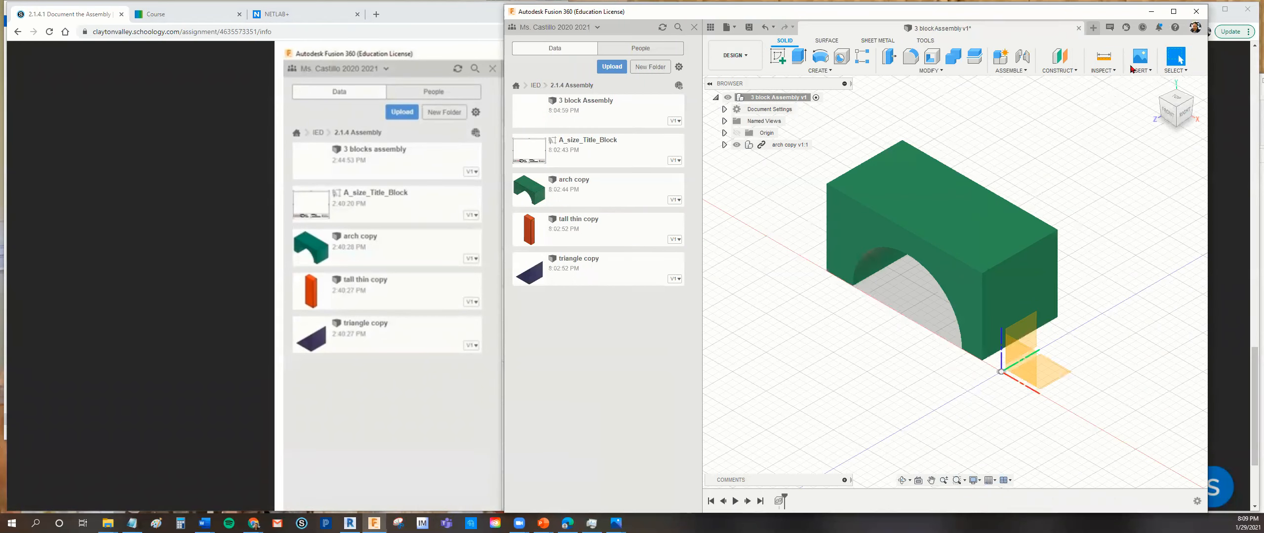
{"action": "left_click", "coordinate": [1174, 11]}
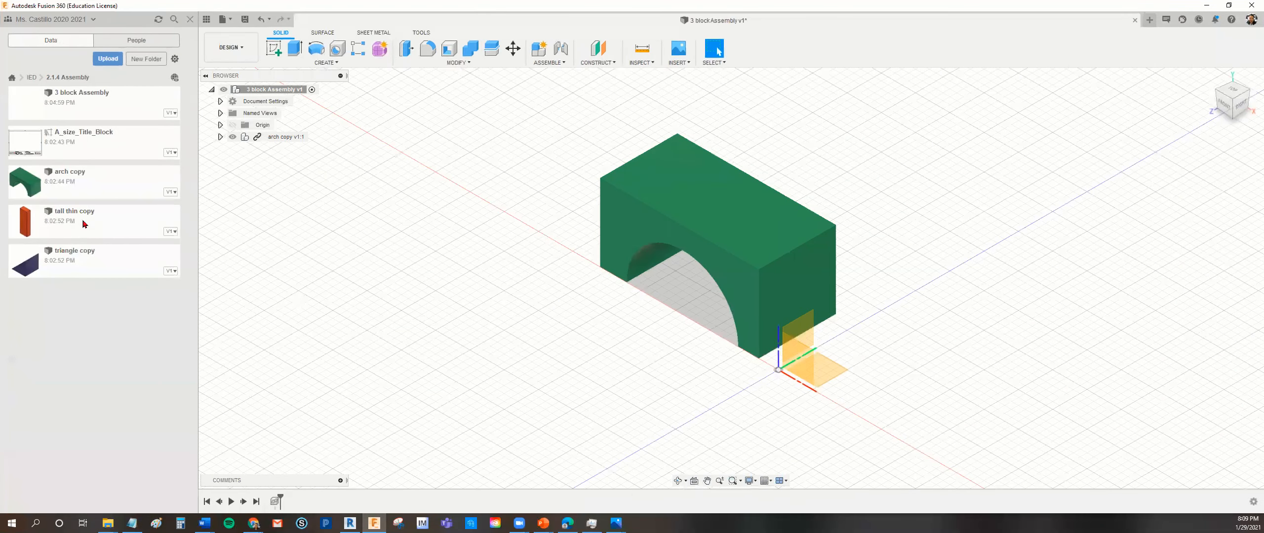
- Insert the tall thin copy into the assembly, moving it 1.70 in along X and 2.20 in up along Y
{"action": "left_click_drag", "start_coordinate": [82, 219], "coordinate": [958, 341]}
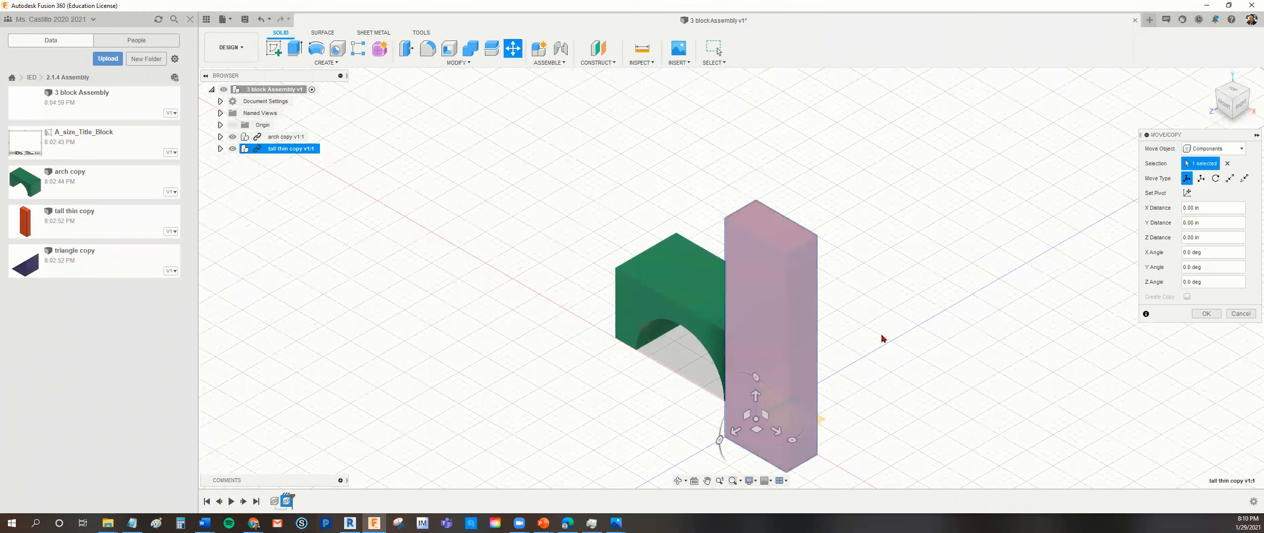
{"action": "middle_click_drag", "start_coordinate": [951, 381], "coordinate": [932, 268]}
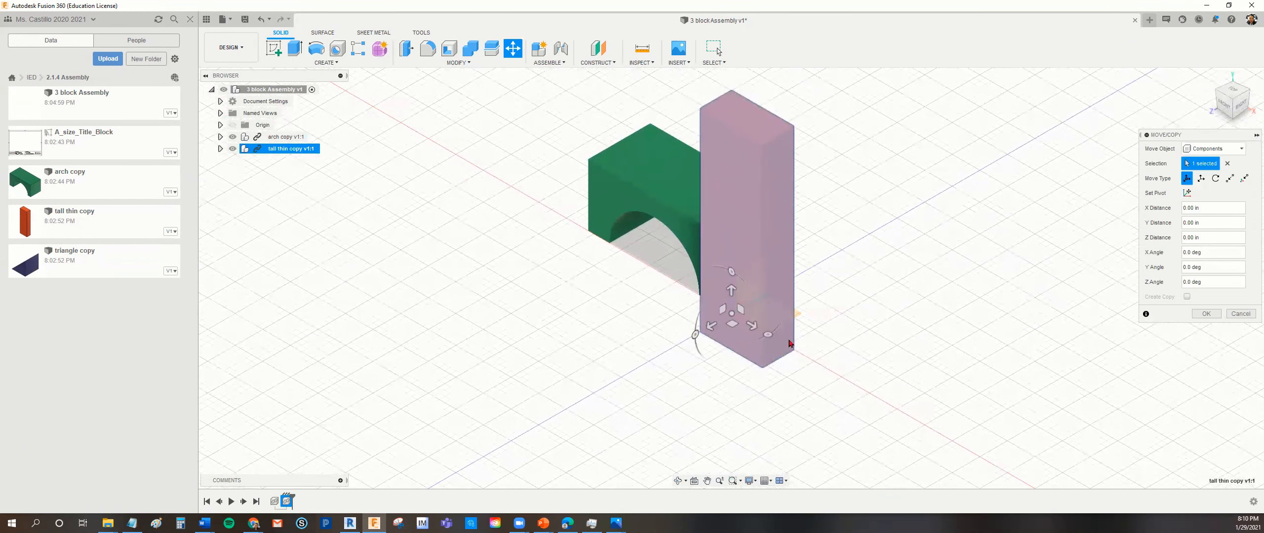
{"action": "left_click", "coordinate": [754, 327]}
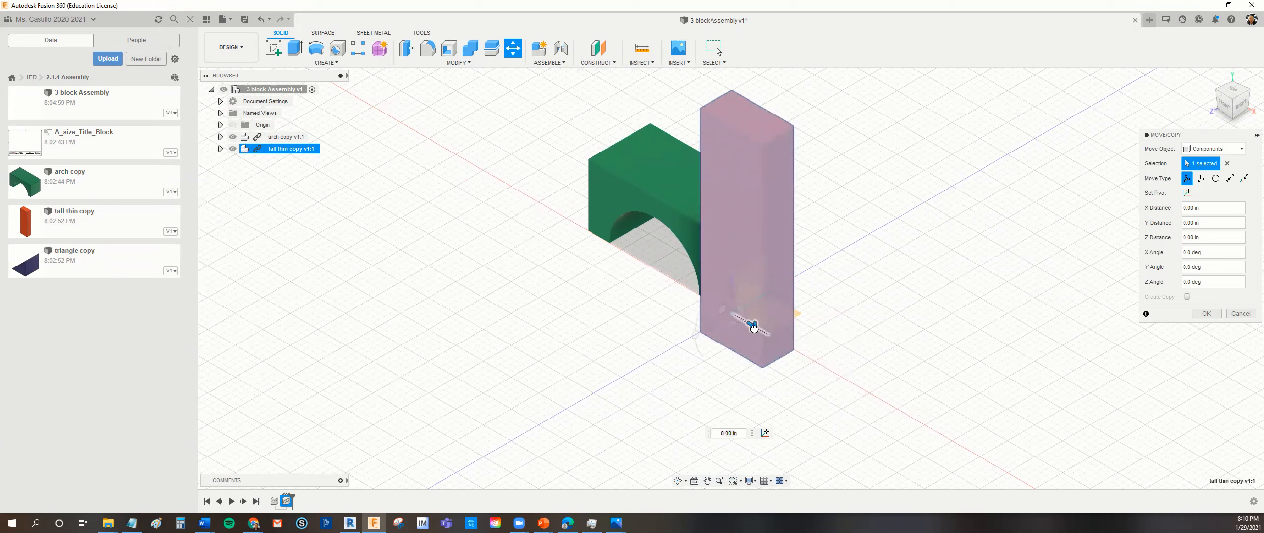
{"action": "left_click_drag", "start_coordinate": [754, 326], "coordinate": [846, 391]}
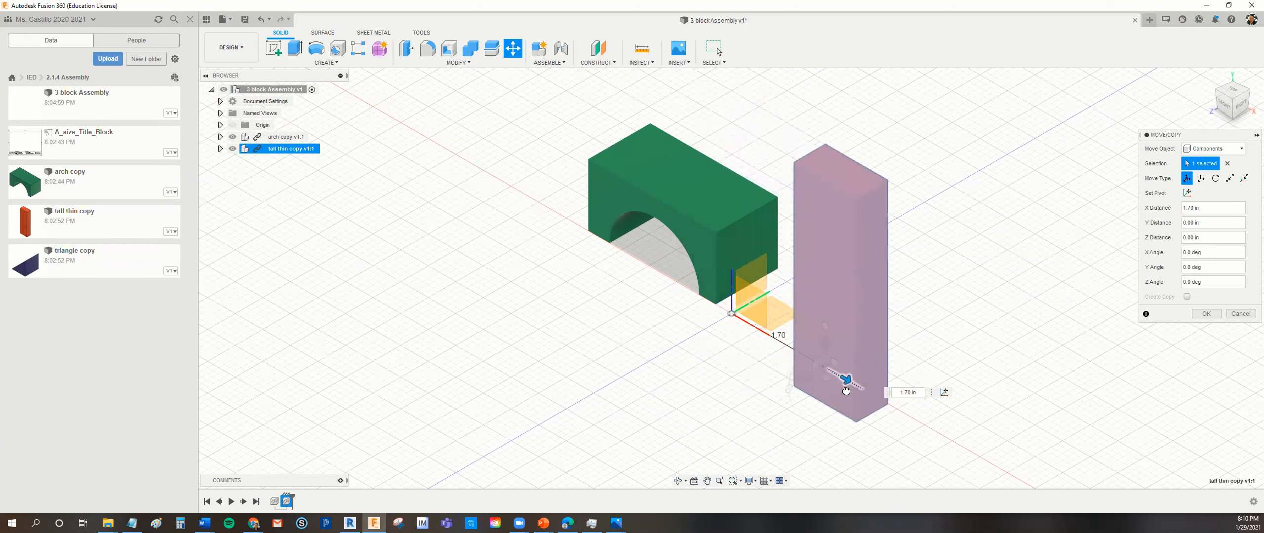
{"action": "left_click_drag", "start_coordinate": [845, 388], "coordinate": [845, 388]}
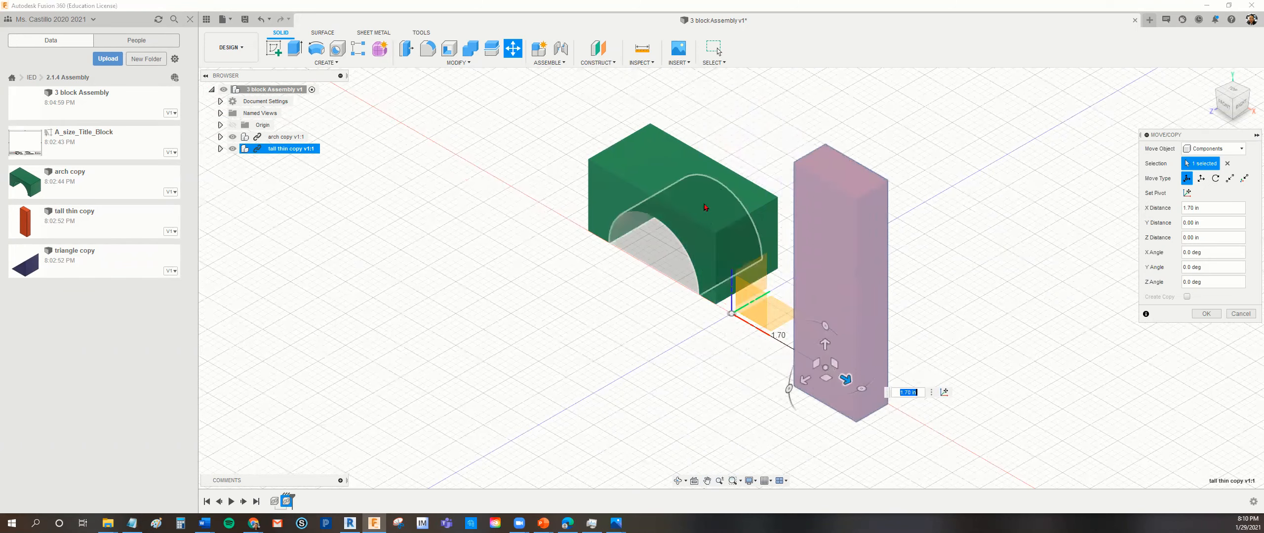
{"action": "left_click_drag", "start_coordinate": [825, 344], "coordinate": [849, 200]}
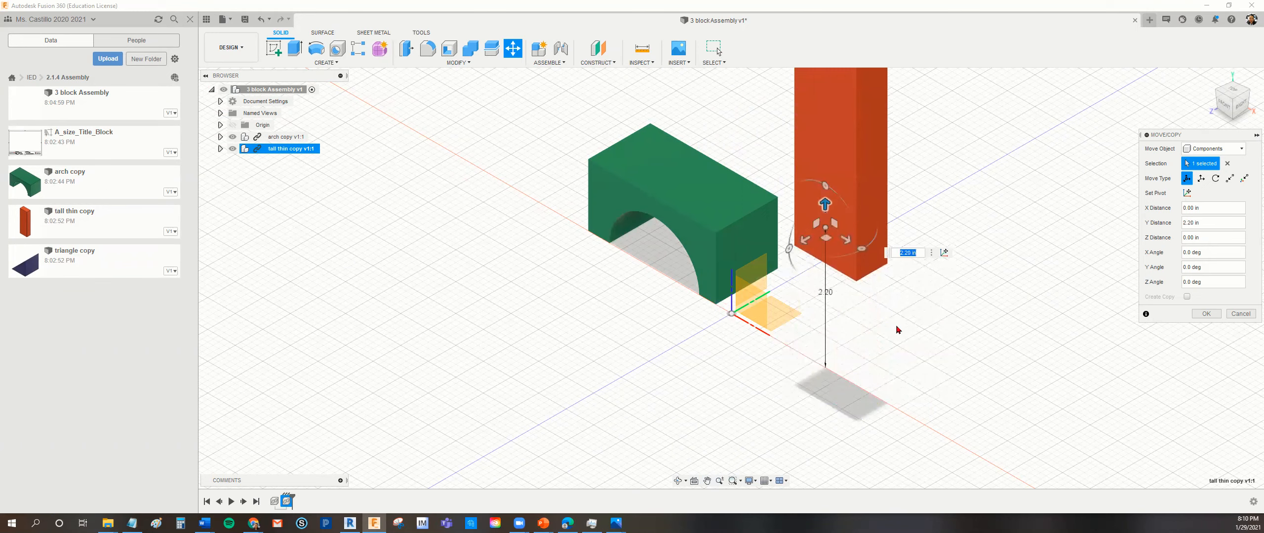
{"action": "left_click", "coordinate": [1203, 313]}
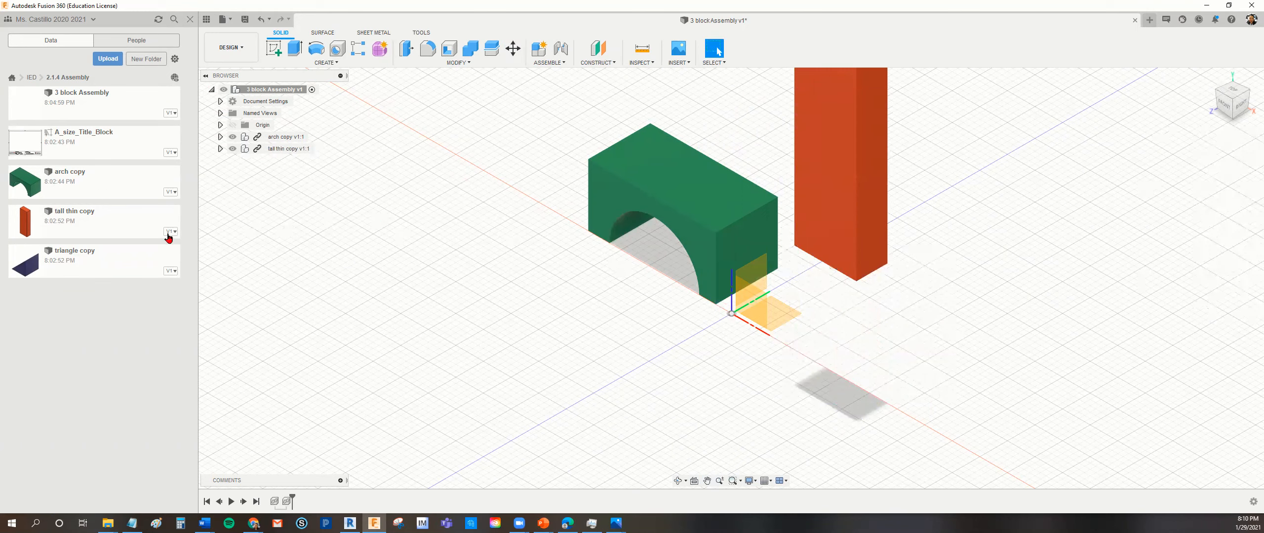
- Insert the triangle copy into the assembly, moving it -5.50 in along X and 1.50 in up along Y
{"action": "left_click_drag", "start_coordinate": [63, 262], "coordinate": [469, 111]}
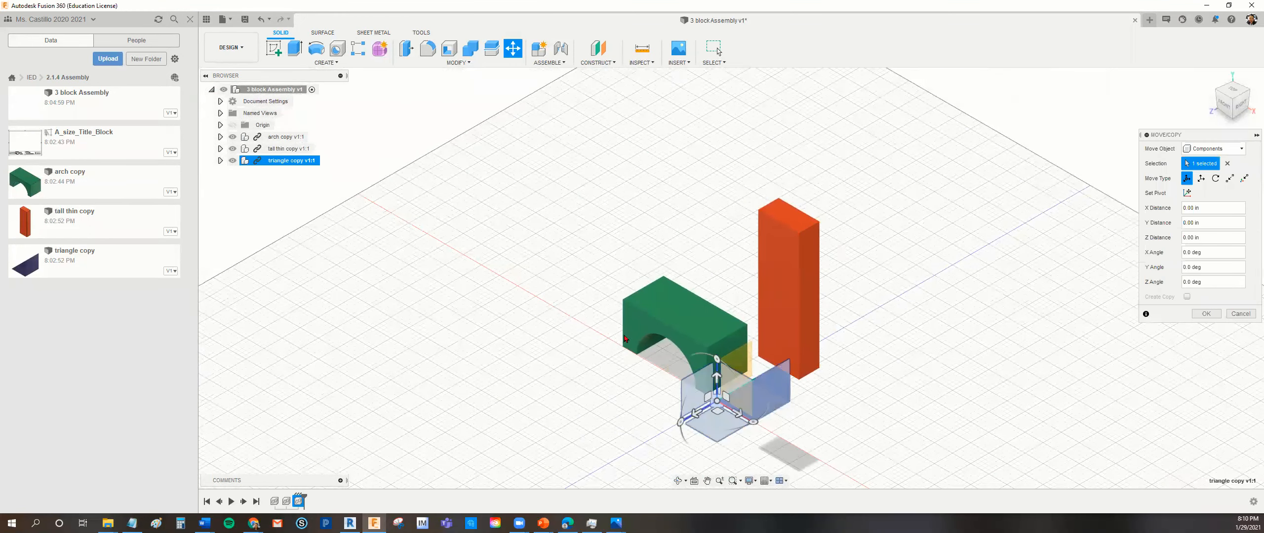
{"action": "left_click", "coordinate": [736, 416]}
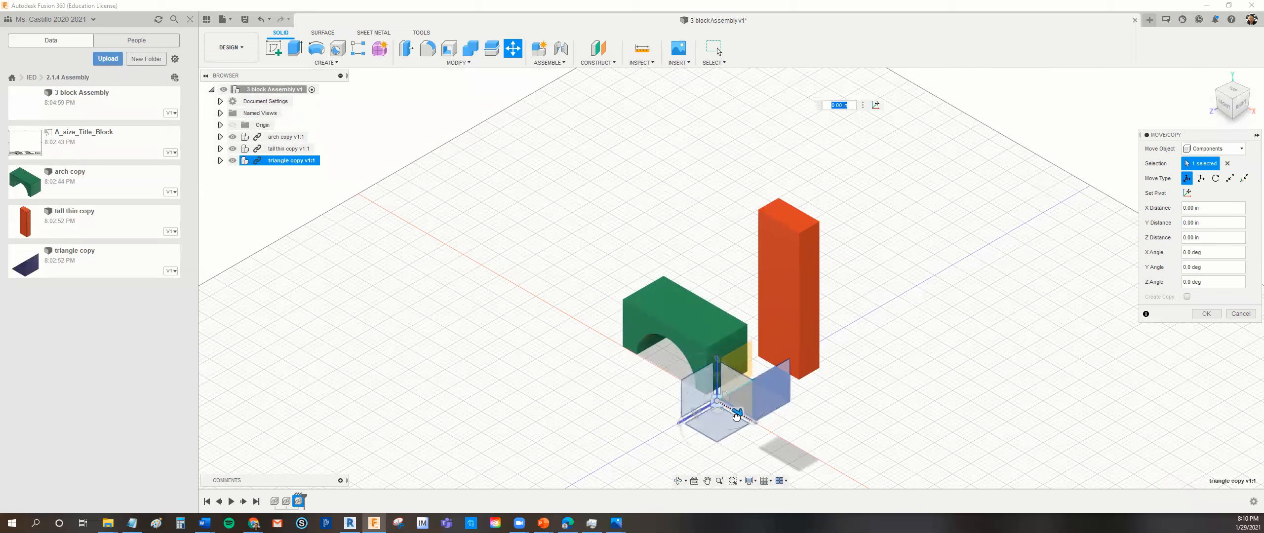
{"action": "left_click_drag", "start_coordinate": [731, 414], "coordinate": [544, 289]}
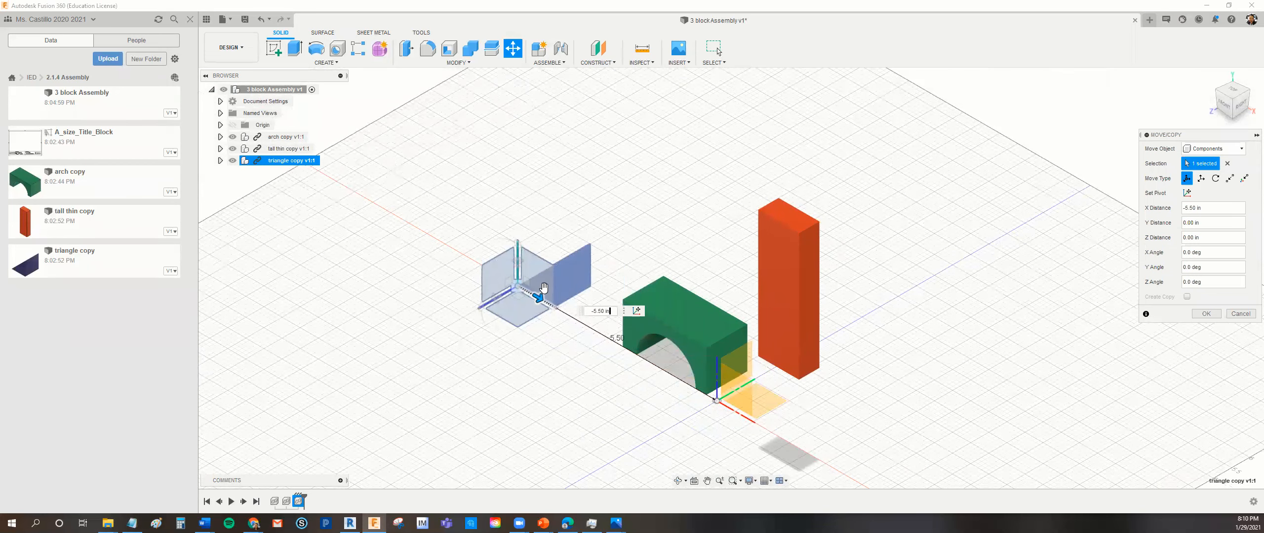
{"action": "left_click", "coordinate": [516, 263]}
{"action": "left_click_drag", "start_coordinate": [517, 266], "coordinate": [517, 201]}
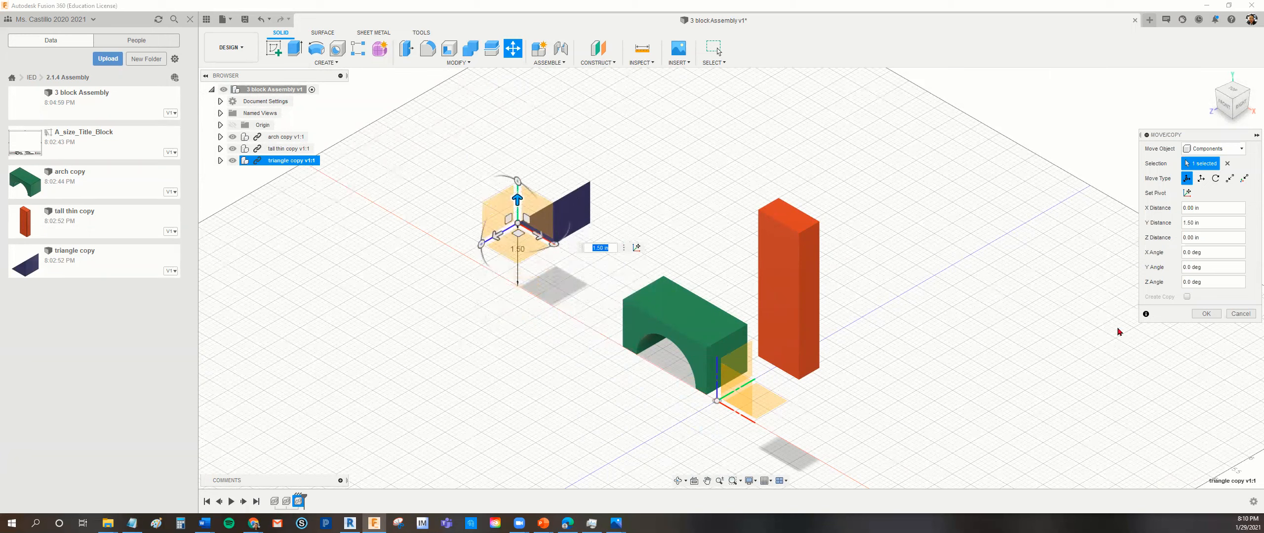
{"action": "left_click", "coordinate": [1206, 313]}
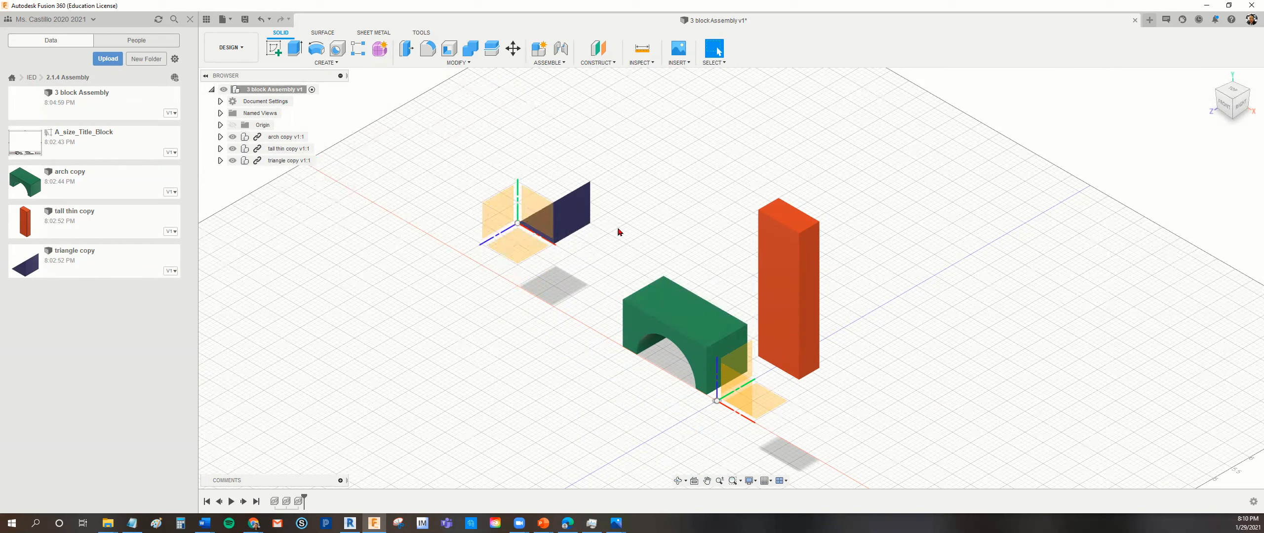
- Break the links of the arch copy, tall thin copy and triangle copy components to their source files
{"action": "left_click", "coordinate": [513, 54]}
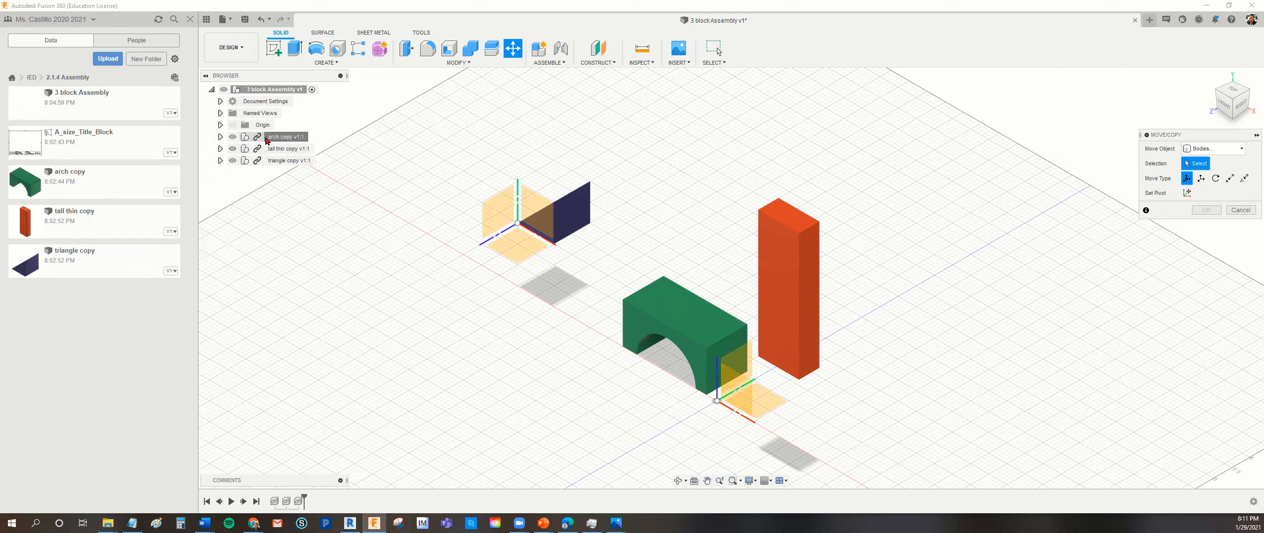
{"action": "left_click", "coordinate": [1237, 211]}
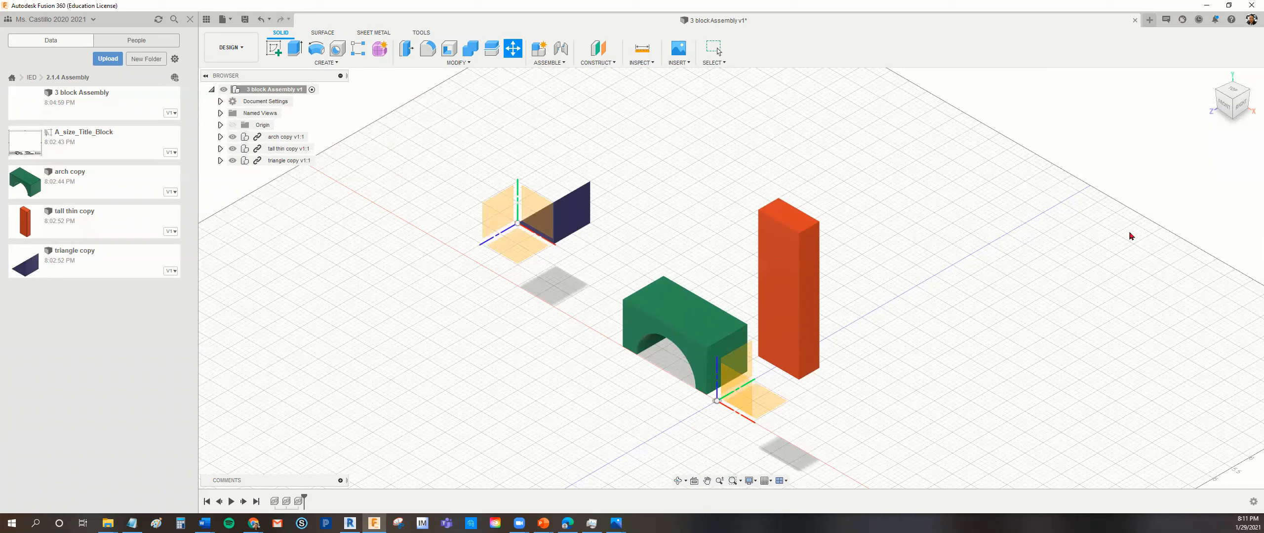
{"action": "right_click", "coordinate": [298, 140]}
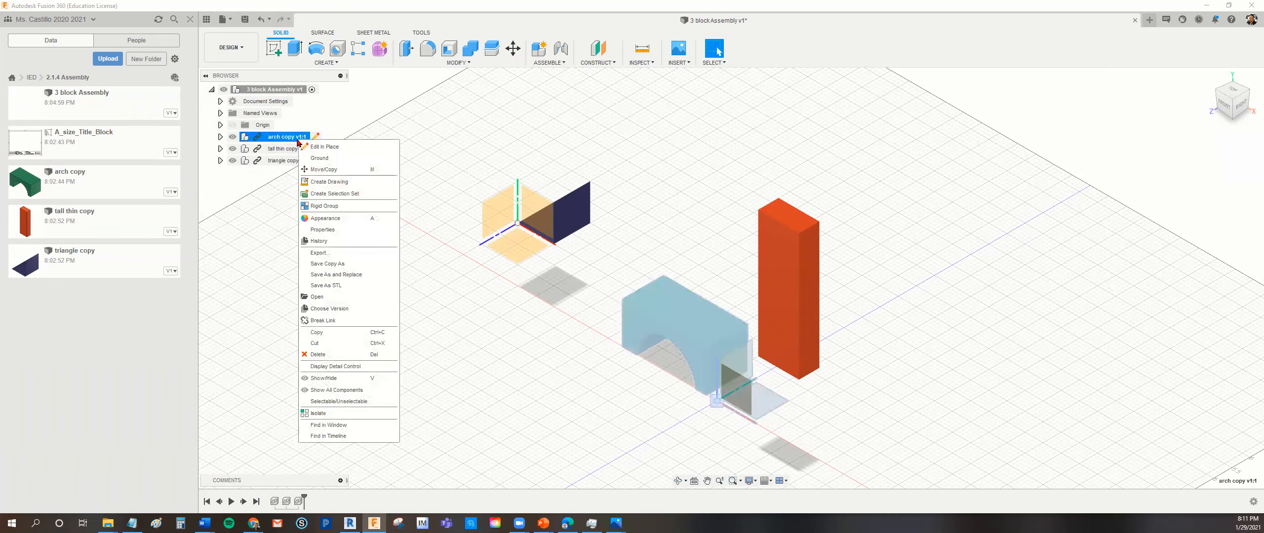
{"action": "left_click", "coordinate": [323, 321]}
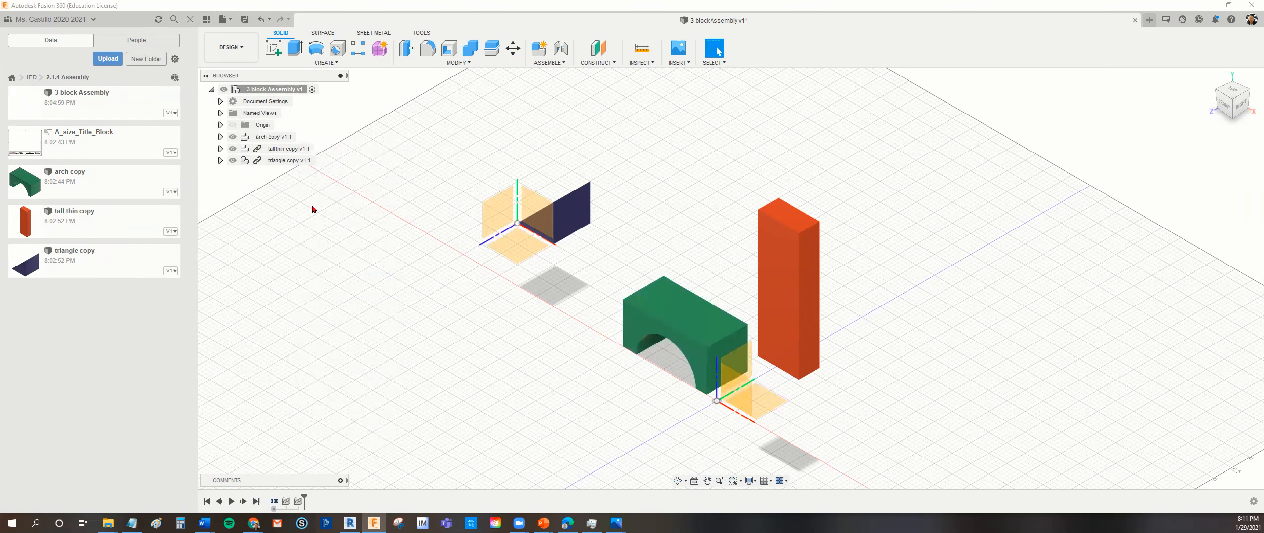
{"action": "right_click", "coordinate": [297, 149]}
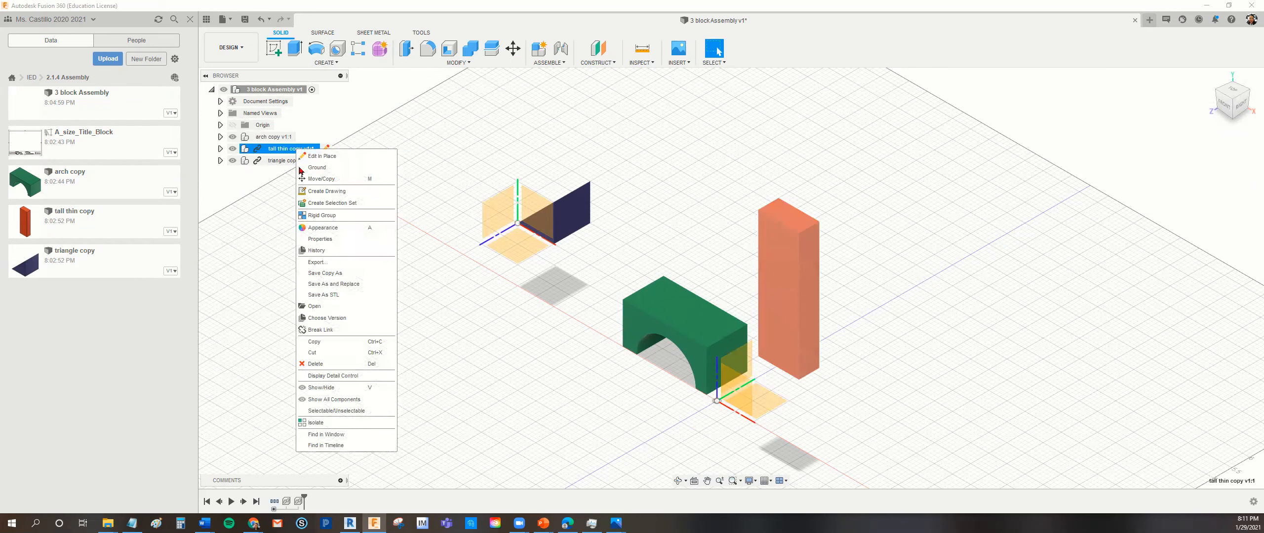
{"action": "left_click", "coordinate": [321, 329]}
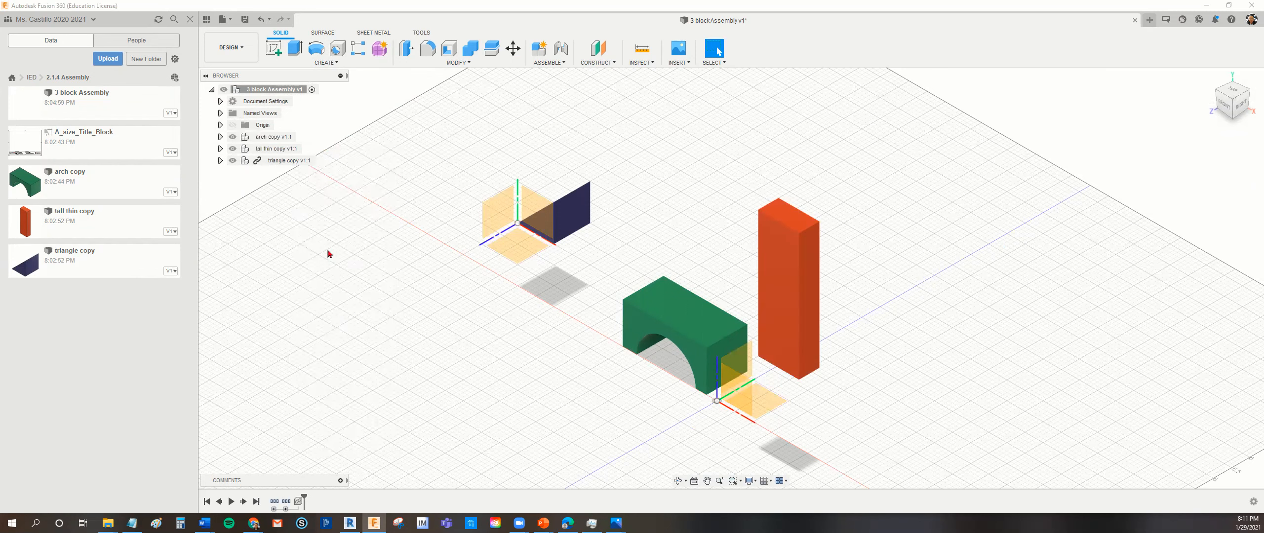
{"action": "right_click", "coordinate": [287, 162]}
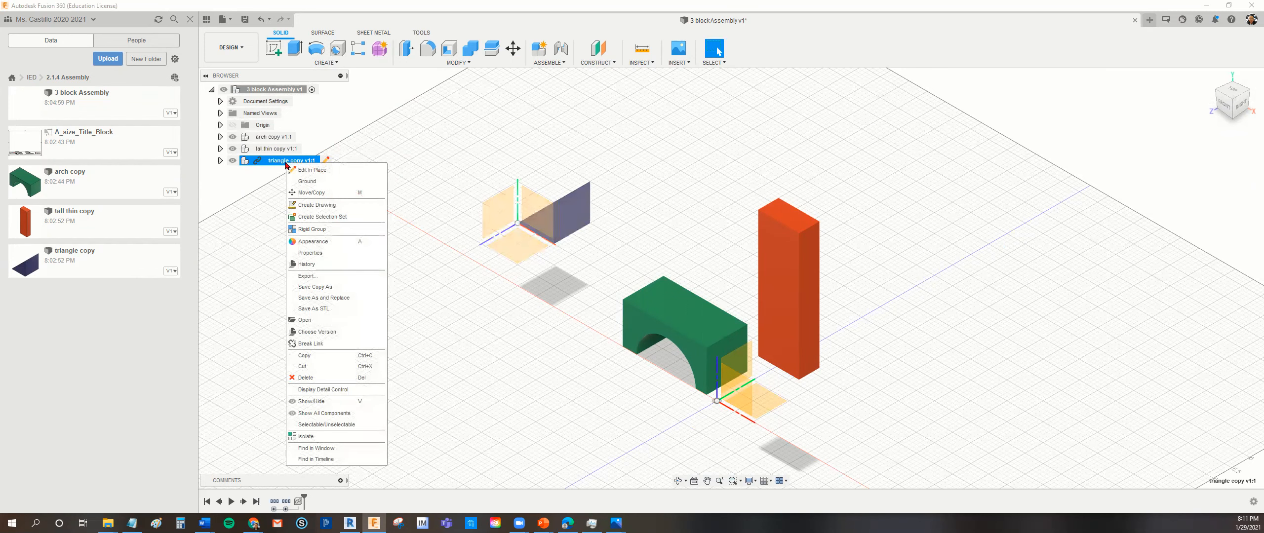
{"action": "left_click", "coordinate": [320, 345]}
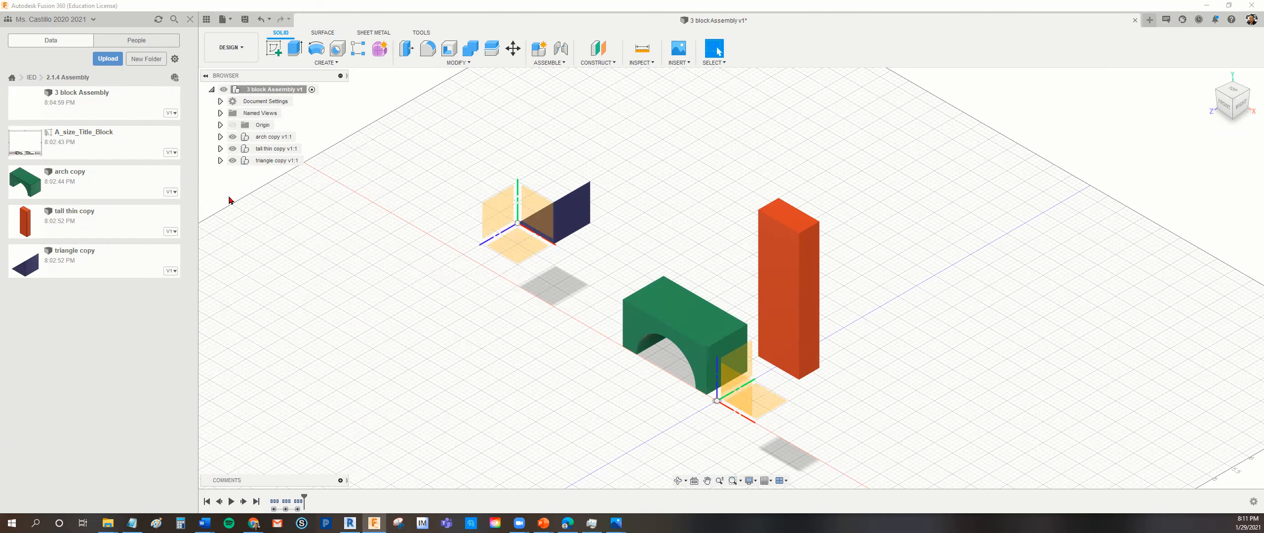
- Expand the three inserted components in the browser and hide the origins of the arch, tall thin and triangle copies
{"action": "left_click", "coordinate": [221, 138]}
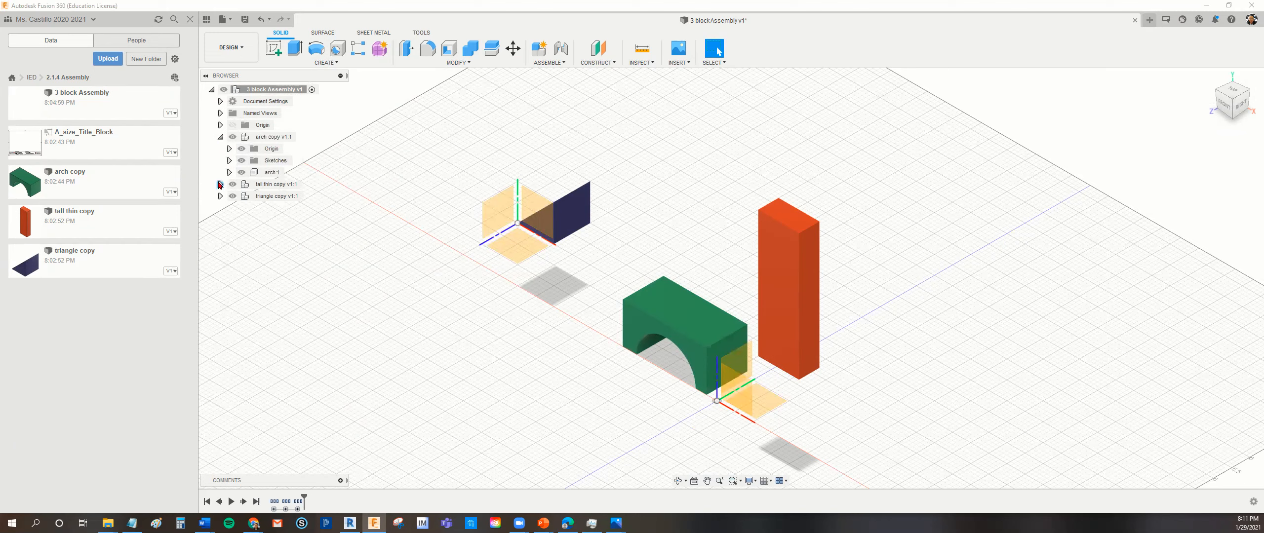
{"action": "left_click", "coordinate": [221, 185]}
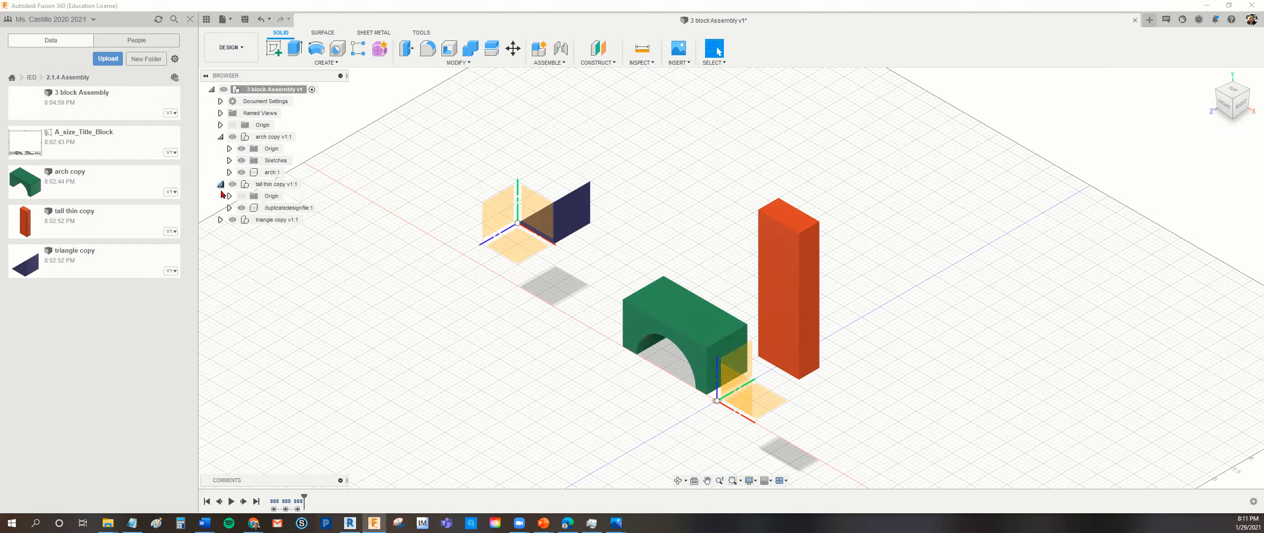
{"action": "left_click", "coordinate": [221, 220]}
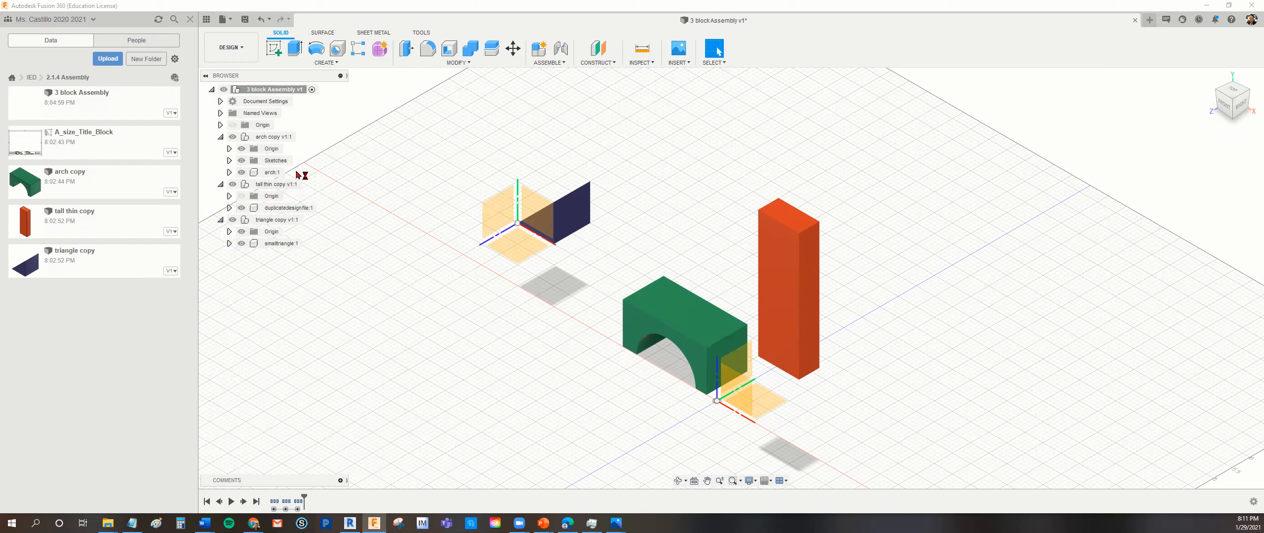
{"action": "left_click", "coordinate": [243, 150]}
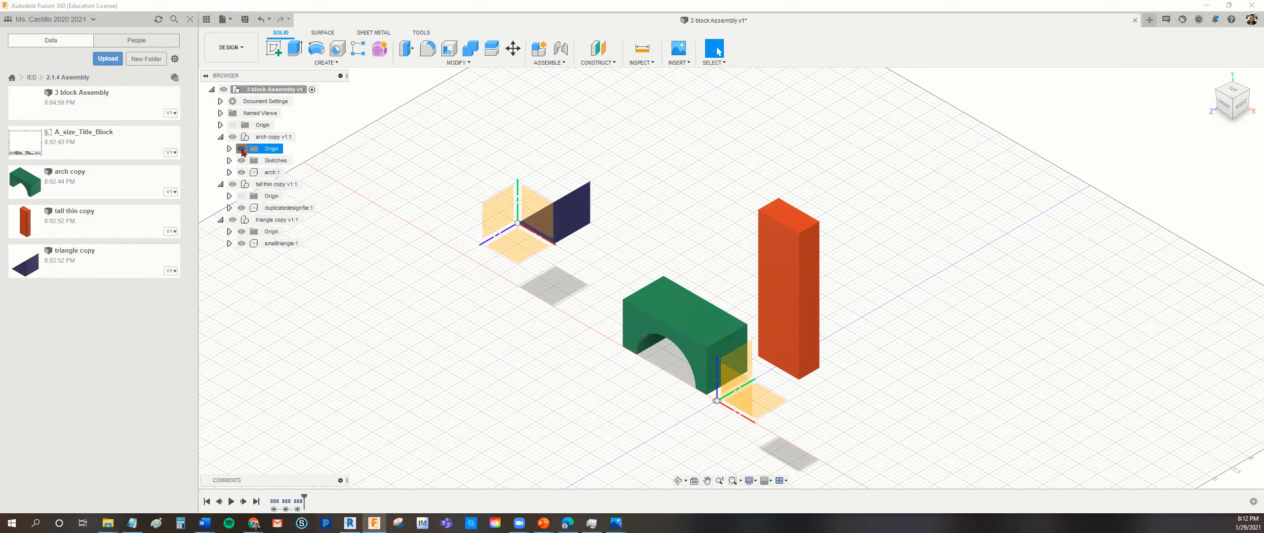
{"action": "left_click", "coordinate": [242, 148]}
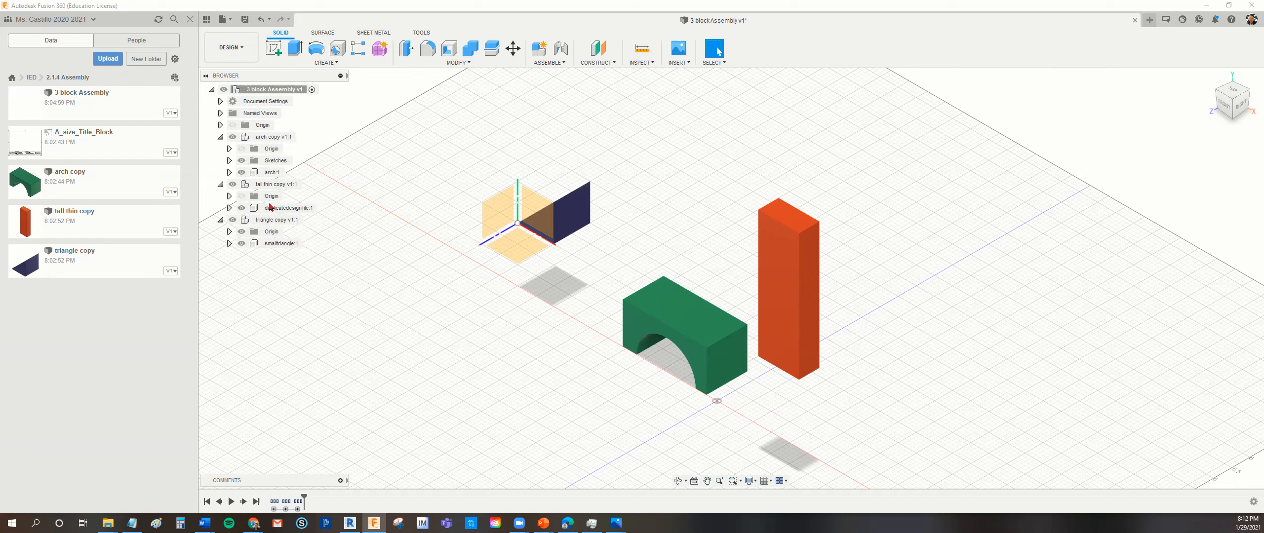
{"action": "left_click", "coordinate": [241, 196]}
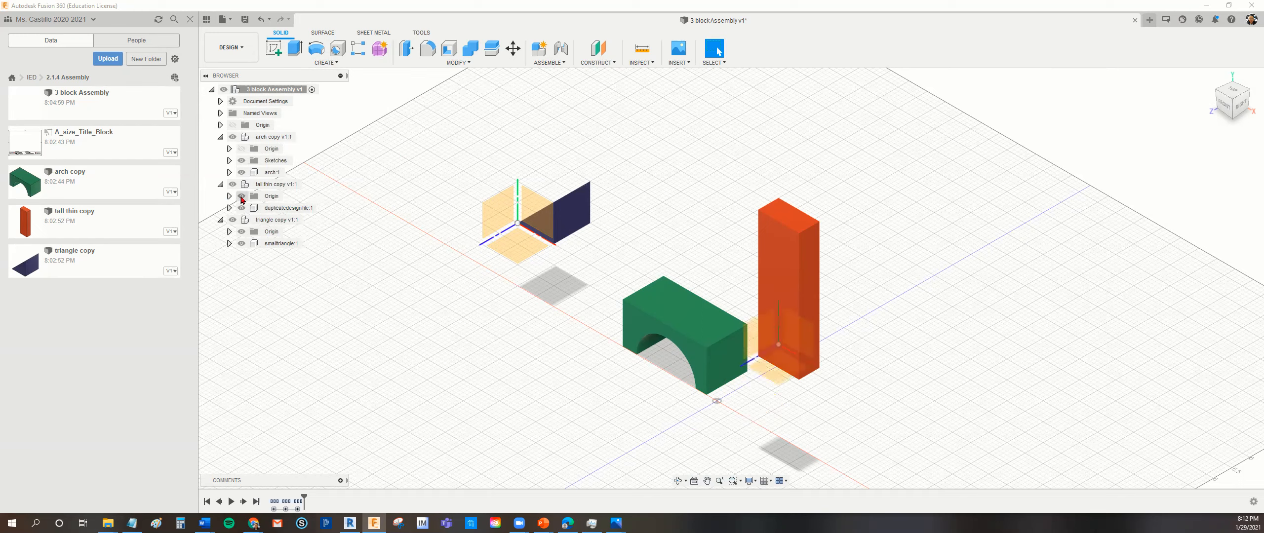
{"action": "left_click", "coordinate": [241, 196]}
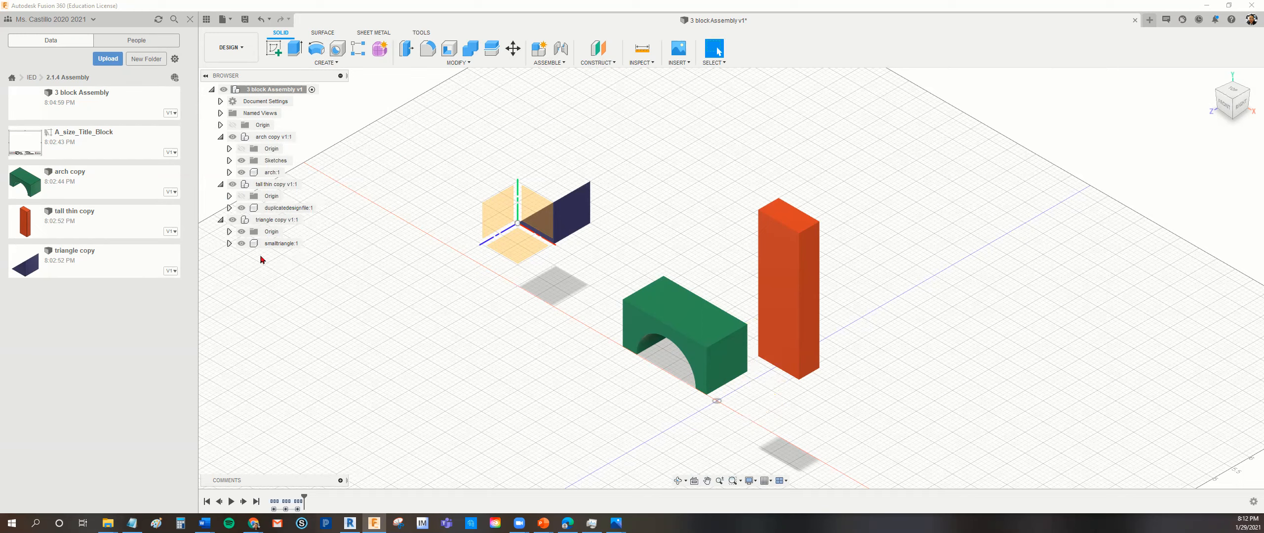
{"action": "left_click", "coordinate": [241, 235]}
{"action": "left_click", "coordinate": [242, 232]}
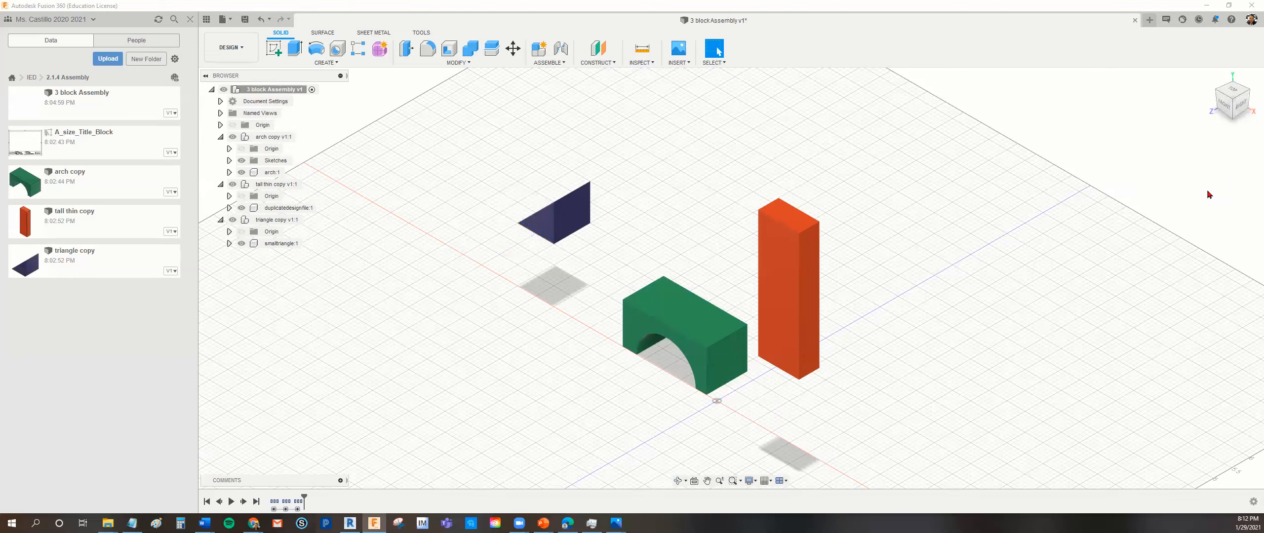
- Examine the three blocks from several corner angles and the front, bottom and right views, and return to the home view
{"action": "left_click", "coordinate": [1210, 77]}
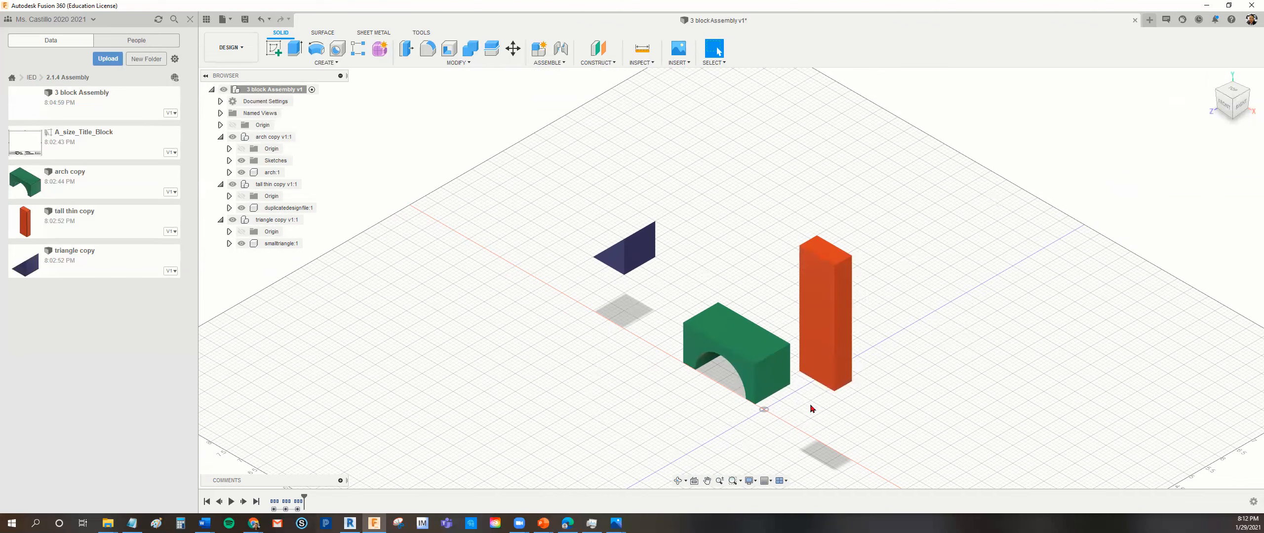
{"action": "left_click", "coordinate": [1247, 93]}
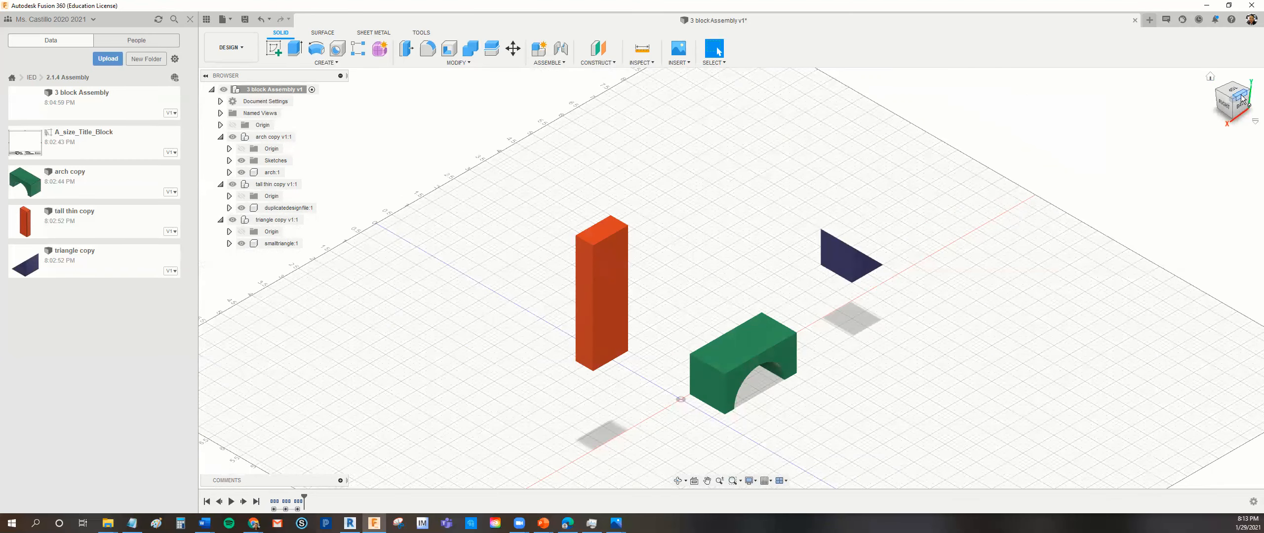
{"action": "left_click", "coordinate": [1249, 94]}
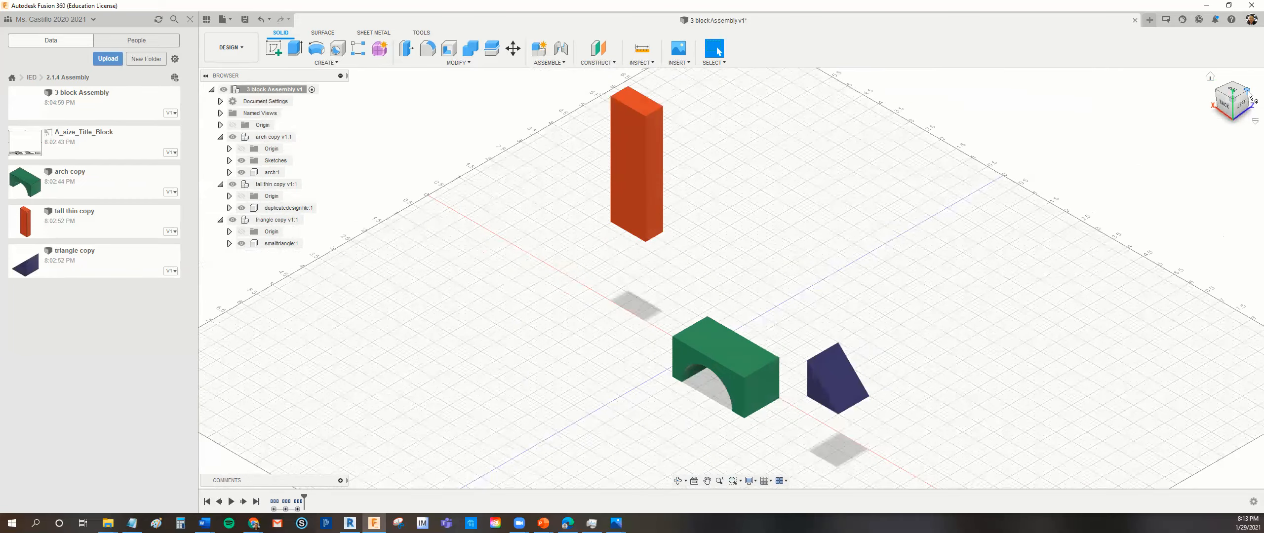
{"action": "left_click", "coordinate": [1241, 104]}
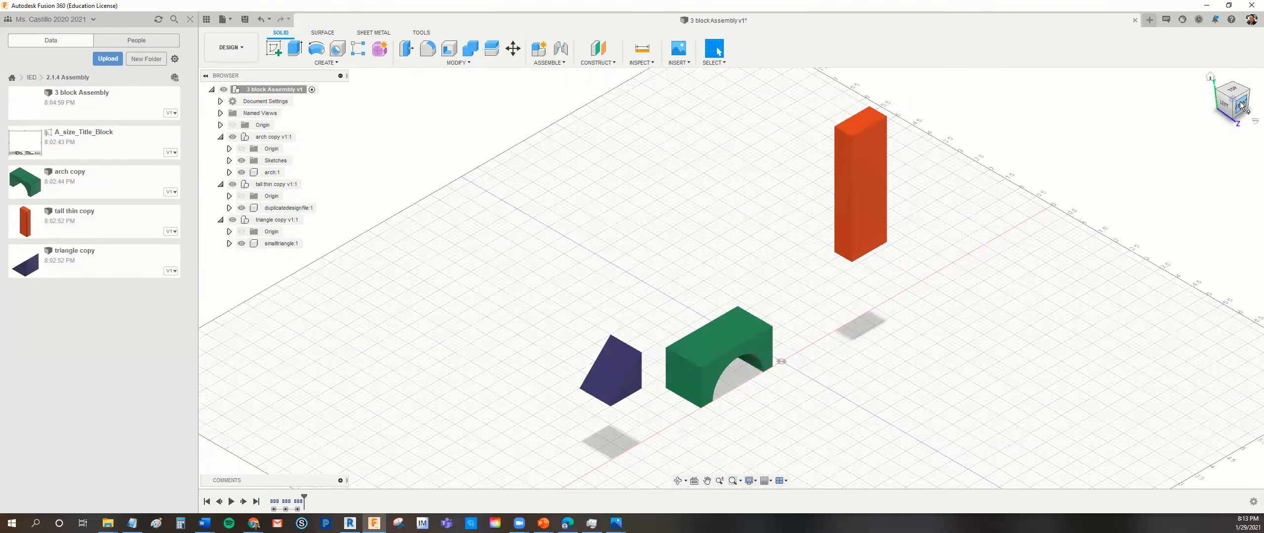
{"action": "left_click", "coordinate": [1241, 105]}
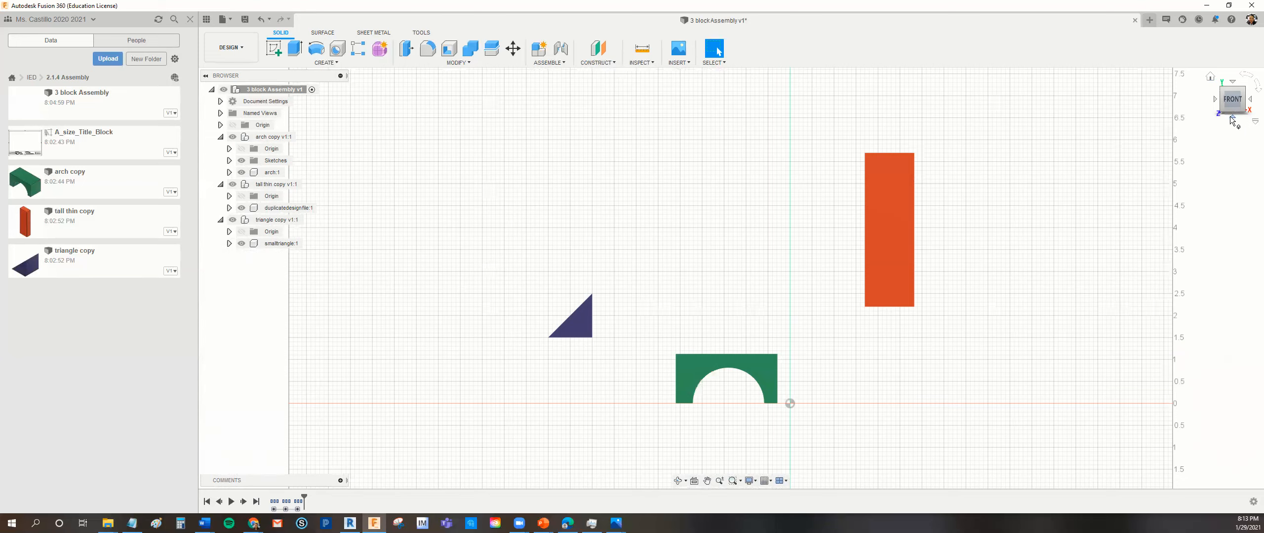
{"action": "left_click", "coordinate": [1232, 117]}
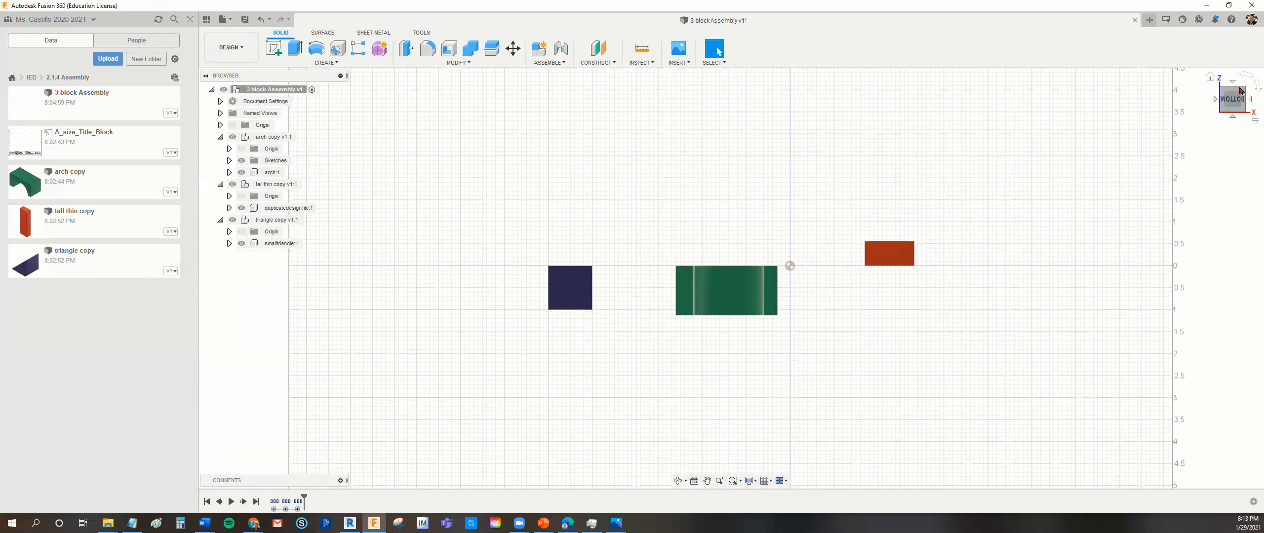
{"action": "left_click", "coordinate": [1235, 82]}
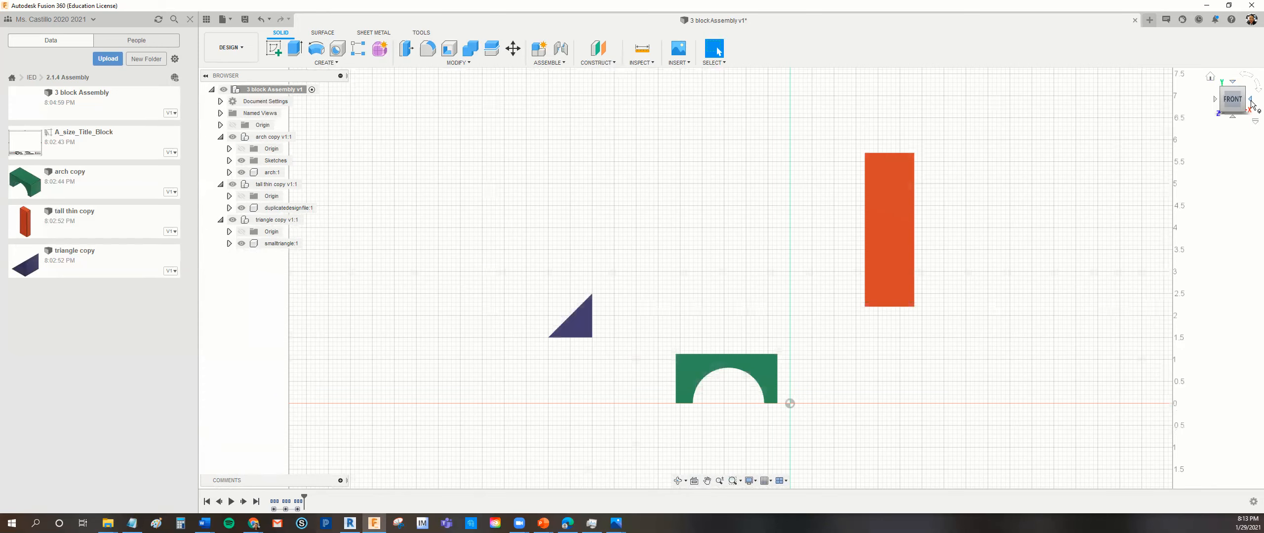
{"action": "left_click", "coordinate": [1250, 104]}
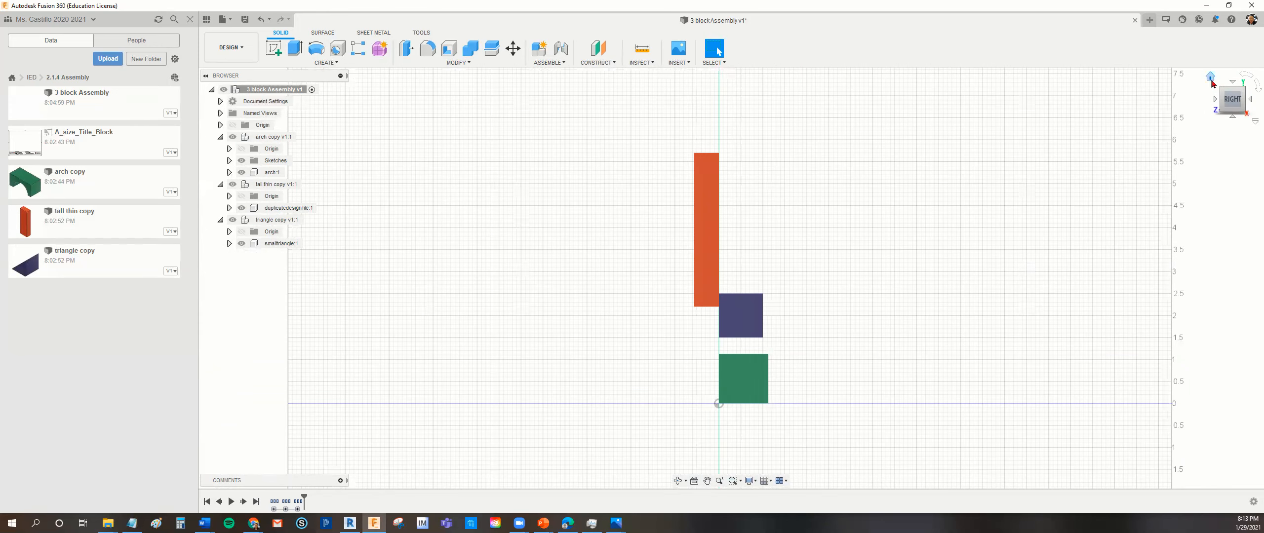
{"action": "left_click", "coordinate": [1220, 91]}
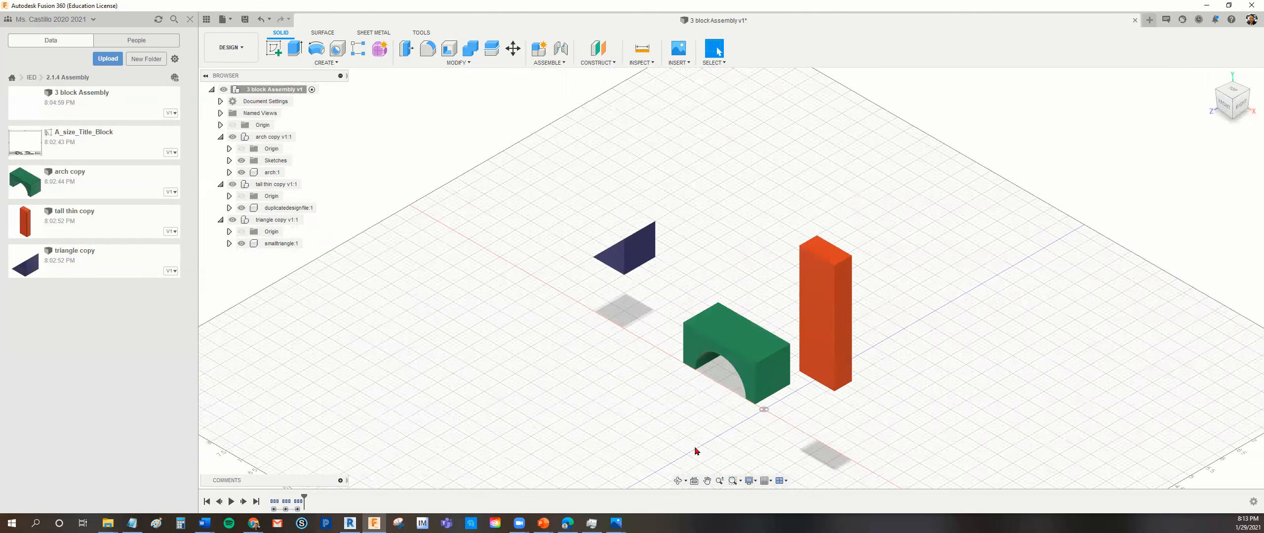
- Examine the three blocks from tilted angles using Free Orbit and Constrained Orbit, and restore the home view
{"action": "left_click", "coordinate": [679, 482]}
{"action": "left_click_drag", "start_coordinate": [714, 417], "coordinate": [672, 438]}
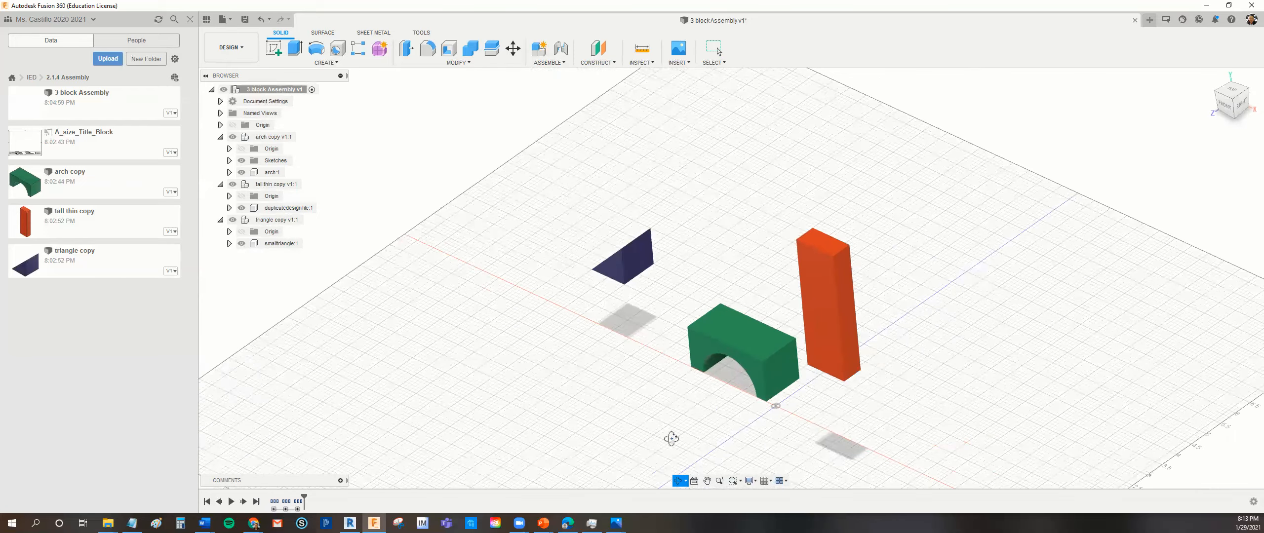
{"action": "left_click", "coordinate": [686, 481]}
{"action": "left_click", "coordinate": [710, 498]}
{"action": "left_click", "coordinate": [687, 482]}
{"action": "left_click", "coordinate": [701, 504]}
{"action": "mouse_move", "coordinate": [763, 426]}
{"action": "left_mouse_down"}
{"action": "mouse_move", "coordinate": [769, 368]}
{"action": "mouse_move", "coordinate": [760, 440]}
{"action": "mouse_move", "coordinate": [768, 419]}
{"action": "mouse_move", "coordinate": [787, 435]}
{"action": "mouse_move", "coordinate": [793, 424]}
{"action": "mouse_move", "coordinate": [776, 446]}
{"action": "mouse_move", "coordinate": [801, 440]}
{"action": "mouse_move", "coordinate": [762, 426]}
{"action": "mouse_move", "coordinate": [788, 434]}
{"action": "mouse_move", "coordinate": [771, 439]}
{"action": "left_mouse_up"}
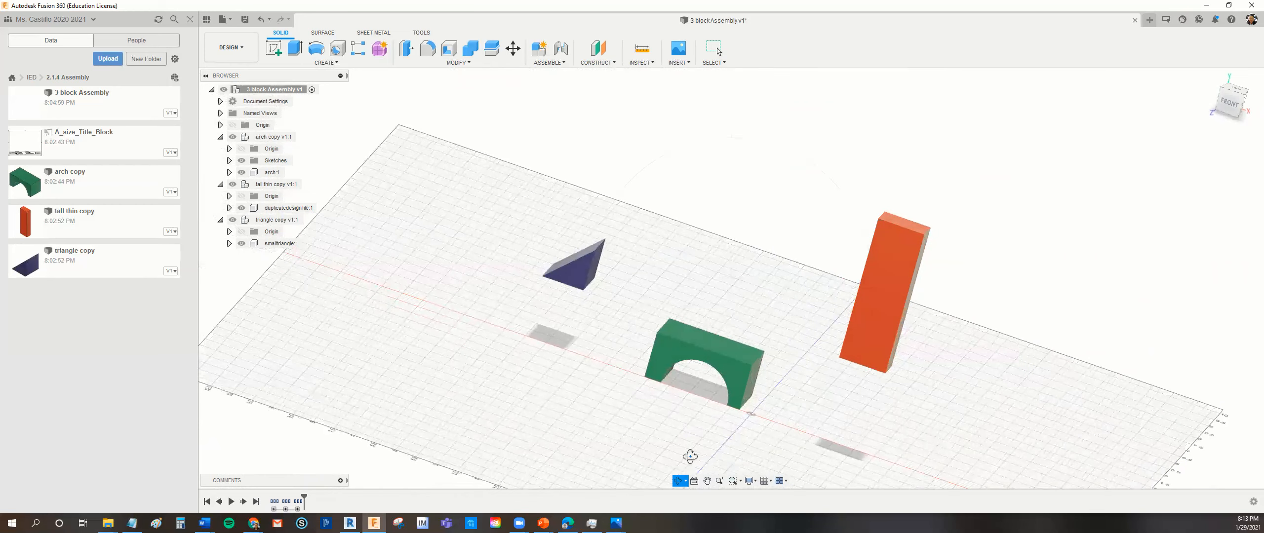
{"action": "left_click", "coordinate": [685, 481]}
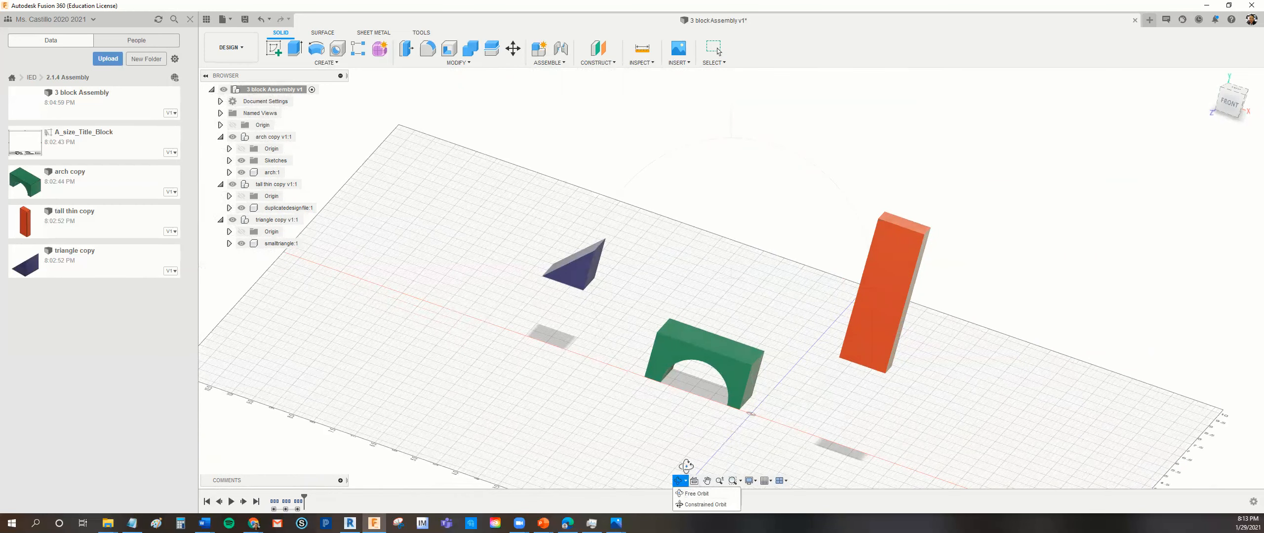
{"action": "left_click", "coordinate": [688, 495]}
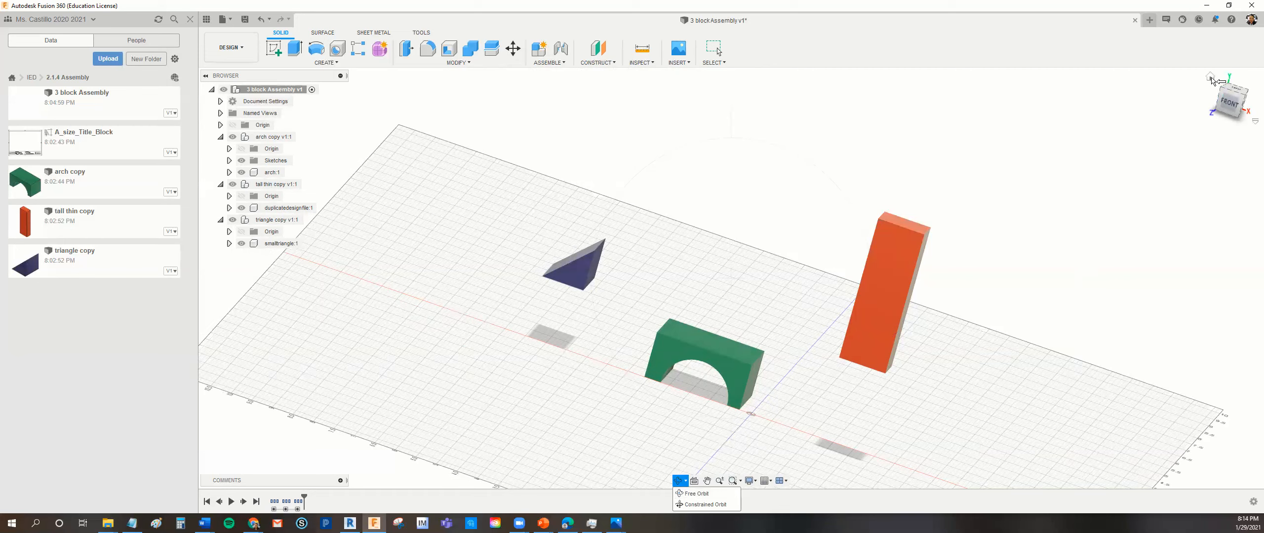
{"action": "key", "text": "Escape"}
{"action": "left_click", "coordinate": [1214, 79]}
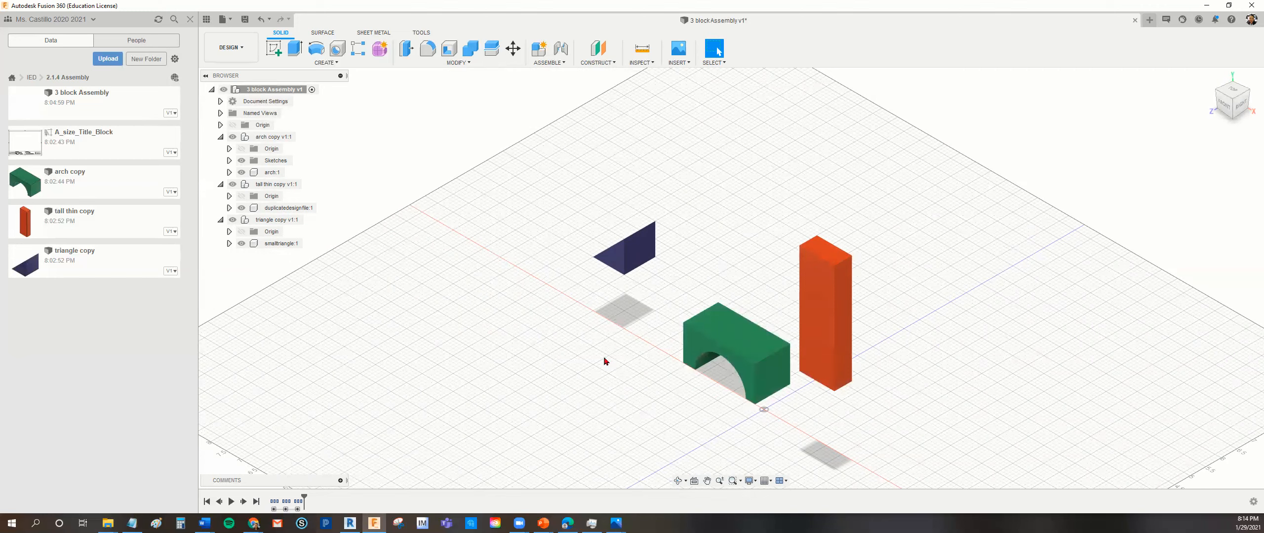
- Ground the arch copy component so it stays fixed in the assembly
{"action": "right_click", "coordinate": [281, 139]}
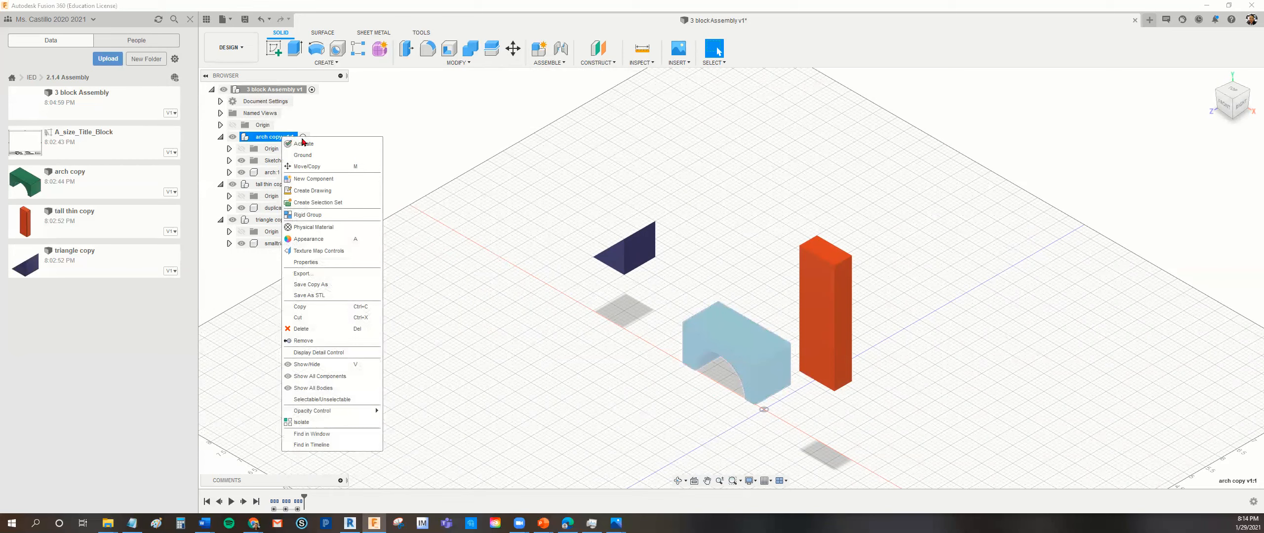
{"action": "left_click", "coordinate": [303, 143]}
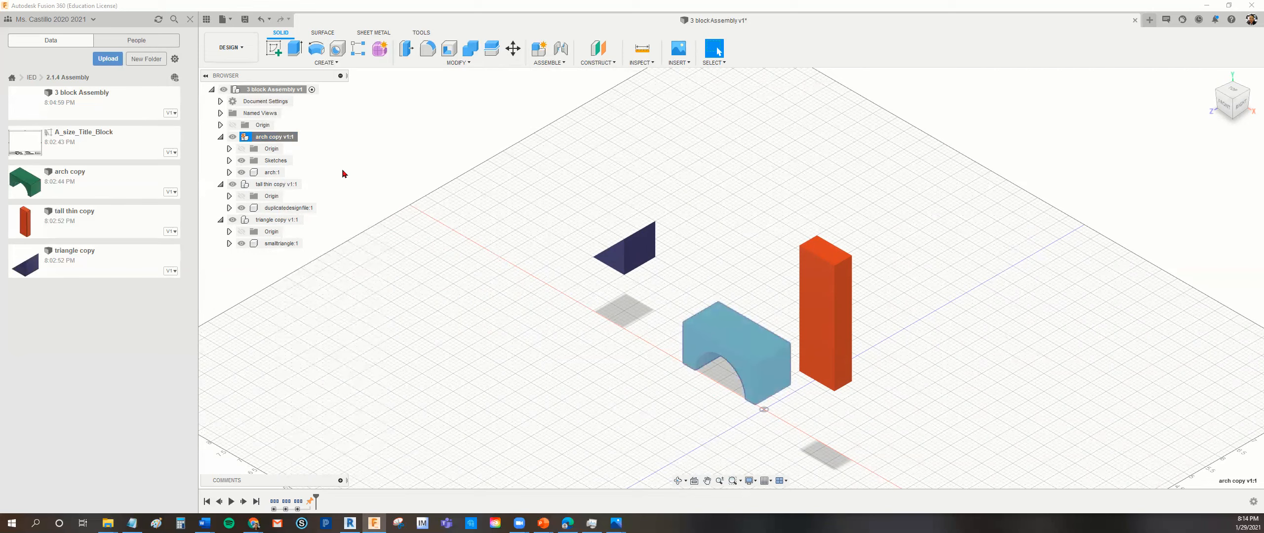
{"action": "left_click", "coordinate": [247, 137]}
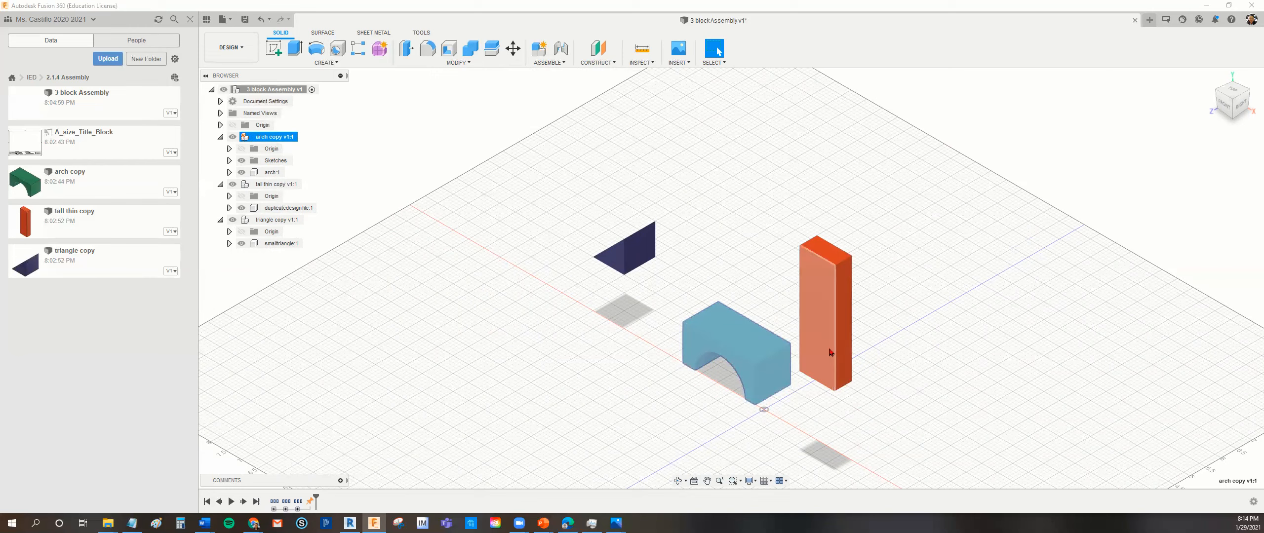
{"action": "left_click", "coordinate": [957, 363]}
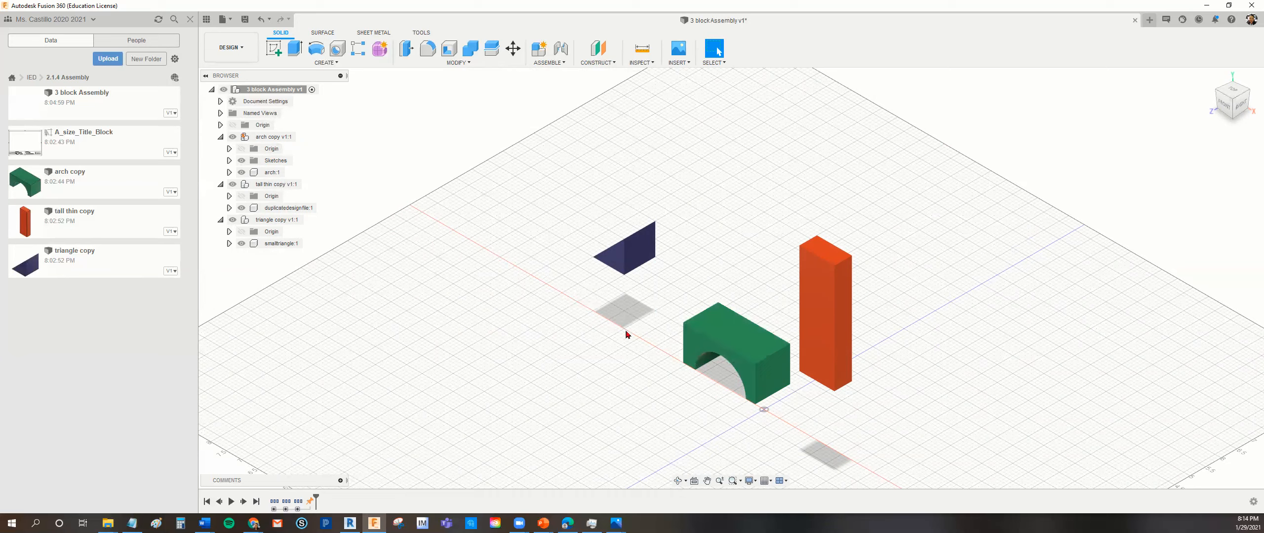
- Join the triangle to the arch, matching the midpoint of the triangle's sloped-side bottom edge to the midpoint of the arch's short top edge
{"action": "mouse_move", "coordinate": [1209, 101]}
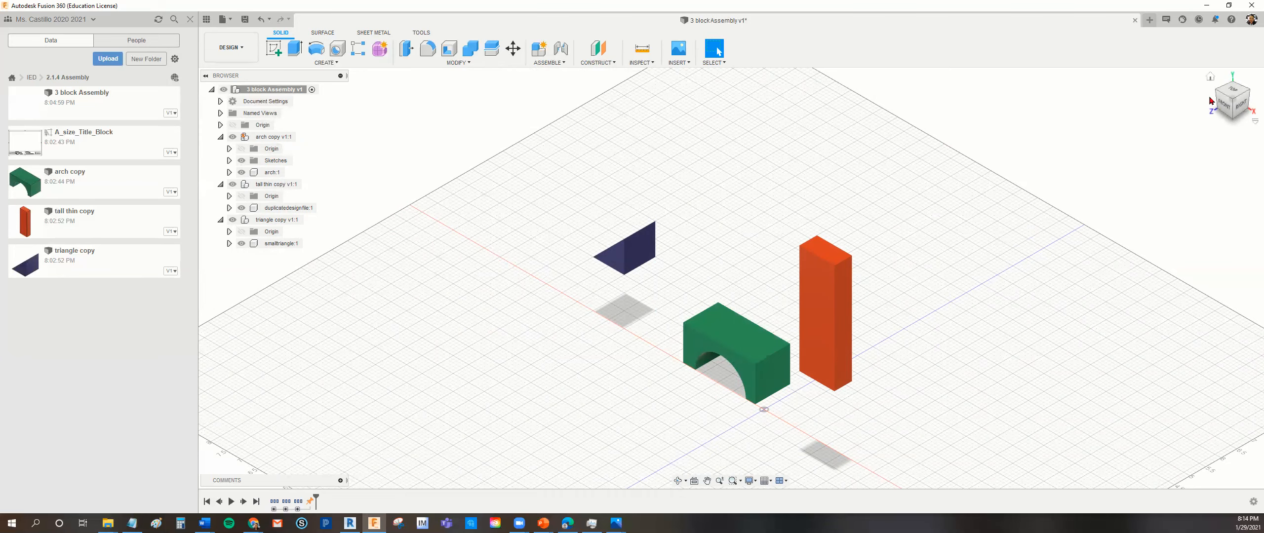
{"action": "left_click", "coordinate": [1214, 89]}
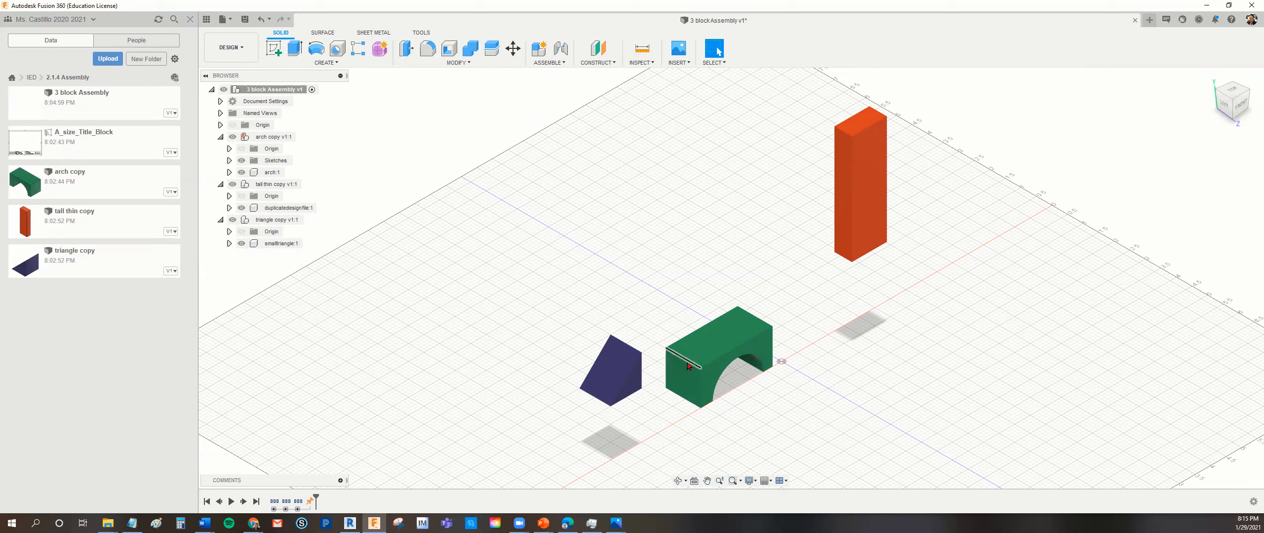
{"action": "left_click", "coordinate": [563, 67]}
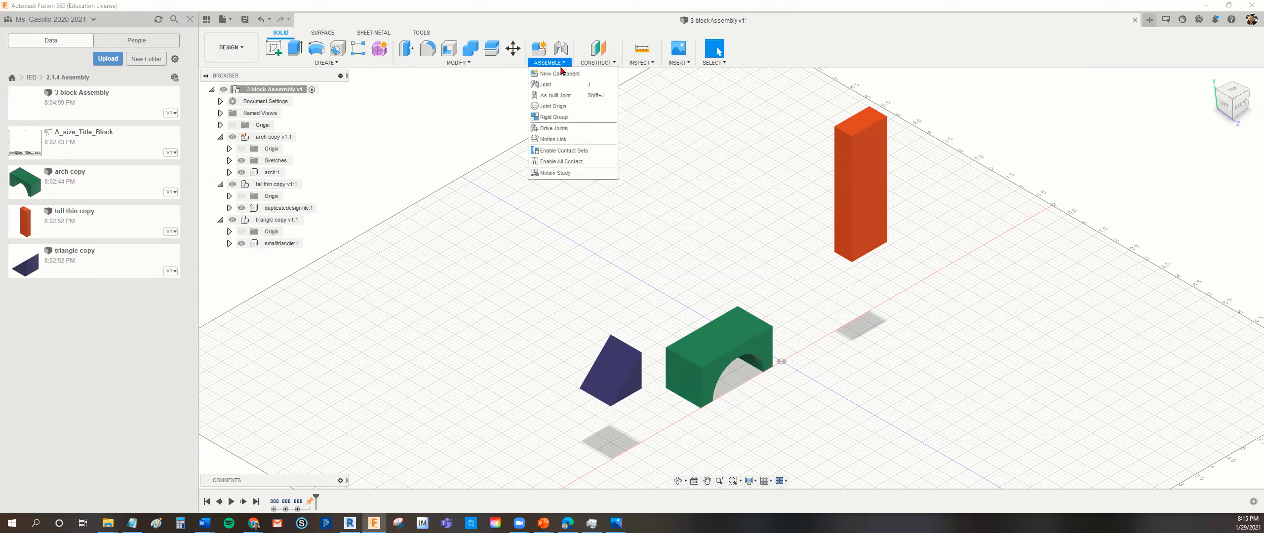
{"action": "left_click", "coordinate": [555, 86]}
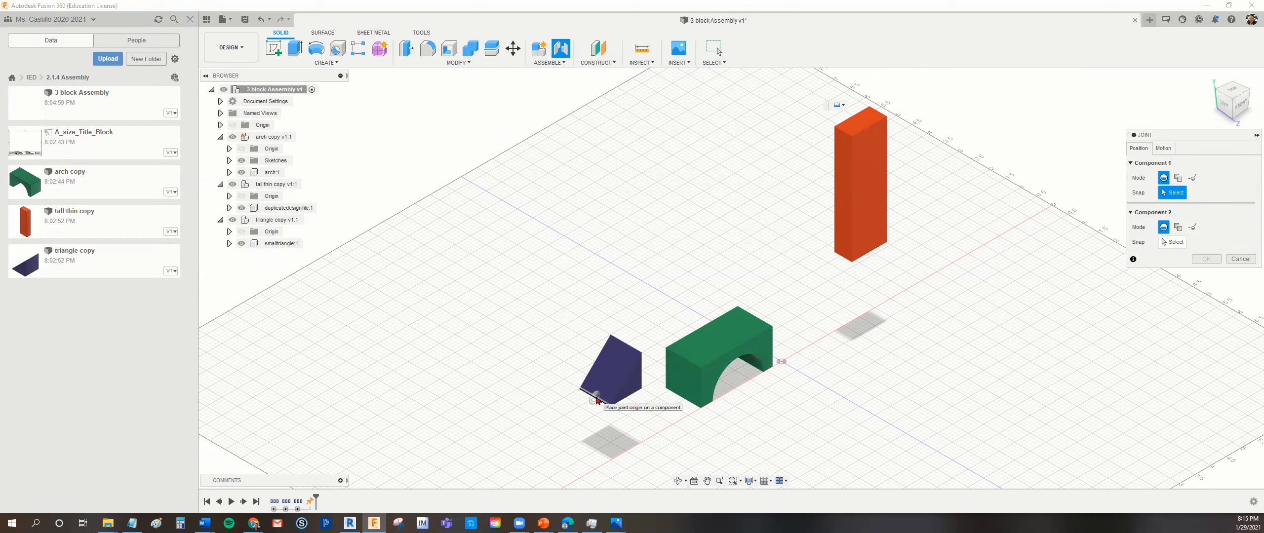
{"action": "left_click", "coordinate": [597, 399]}
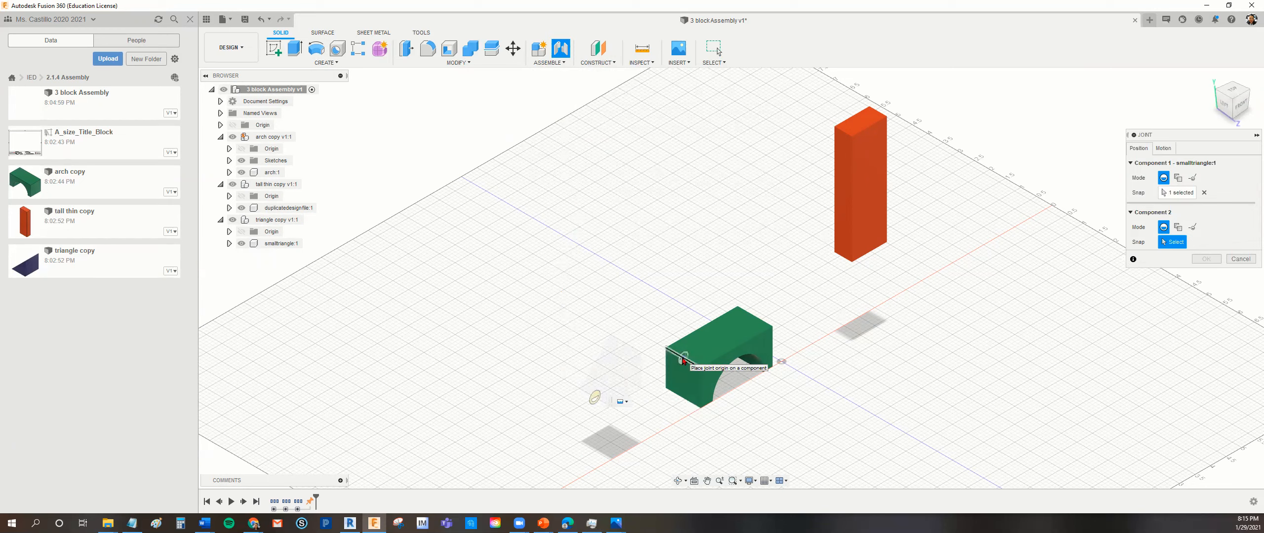
{"action": "left_click", "coordinate": [683, 361]}
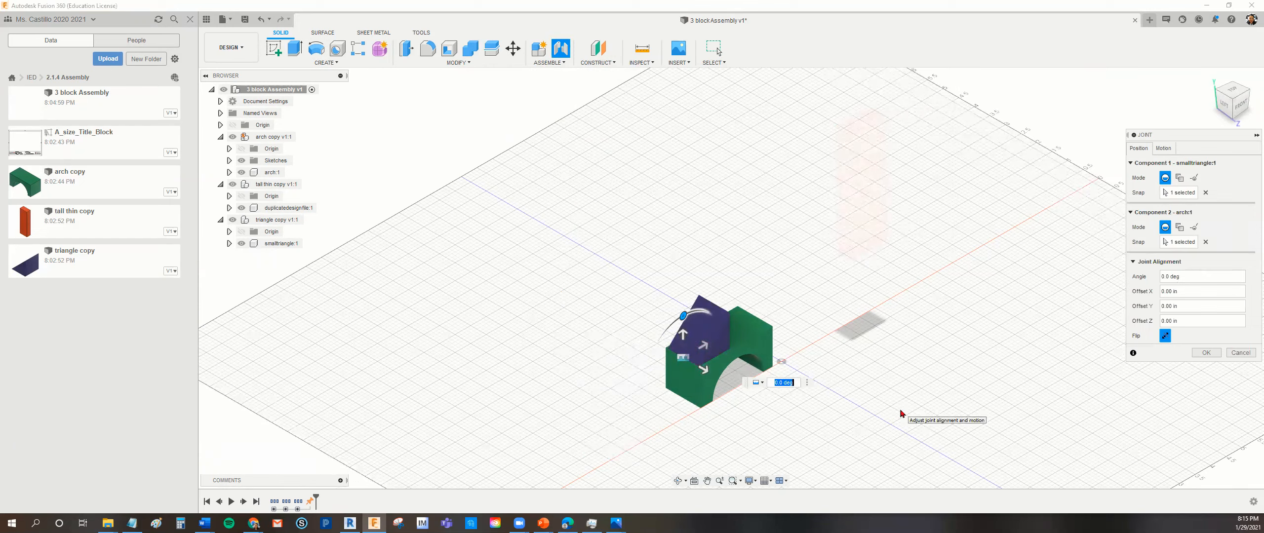
{"action": "left_click", "coordinate": [1207, 352]}
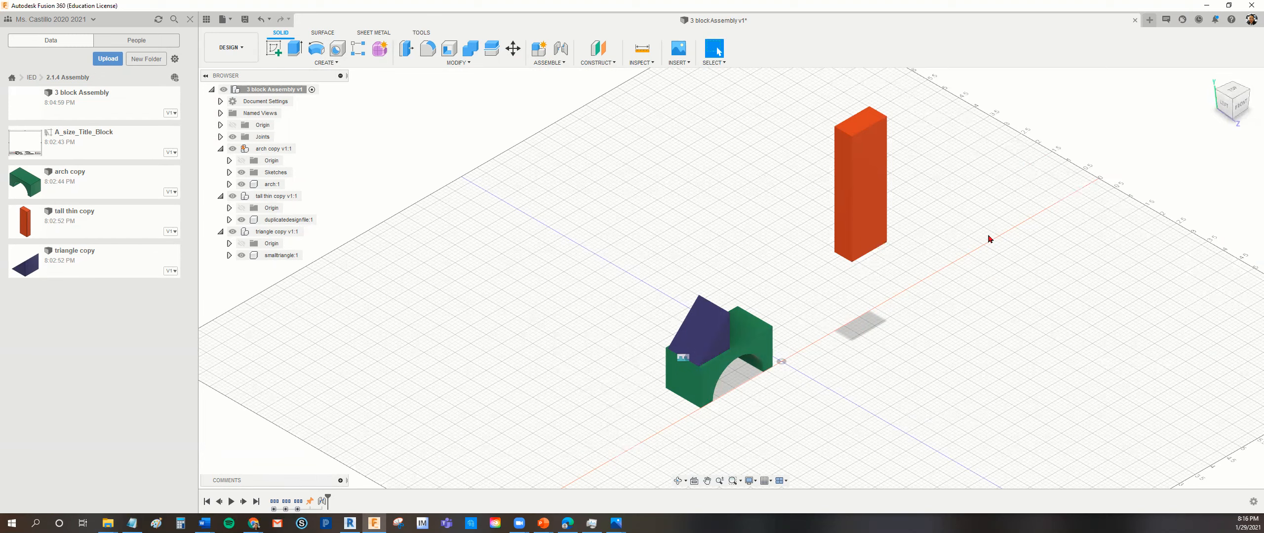
- Join the tall thin block to the arch, matching its bottom edge midpoint to the midpoint of the arch's long front top edge
{"action": "left_click", "coordinate": [562, 63]}
{"action": "left_click", "coordinate": [553, 84]}
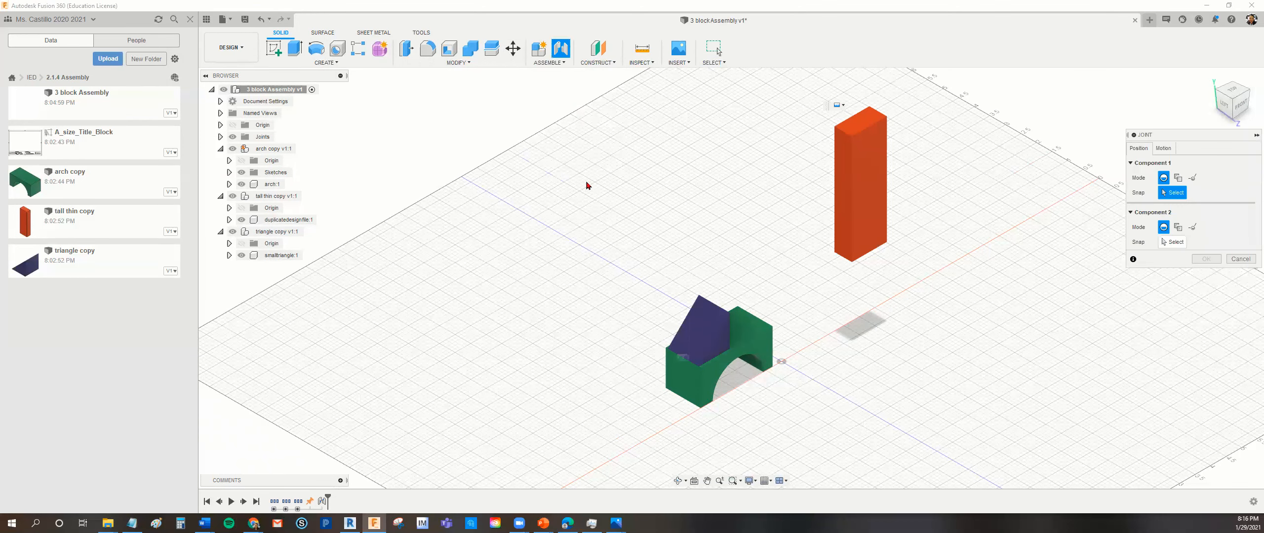
{"action": "left_click", "coordinate": [869, 254]}
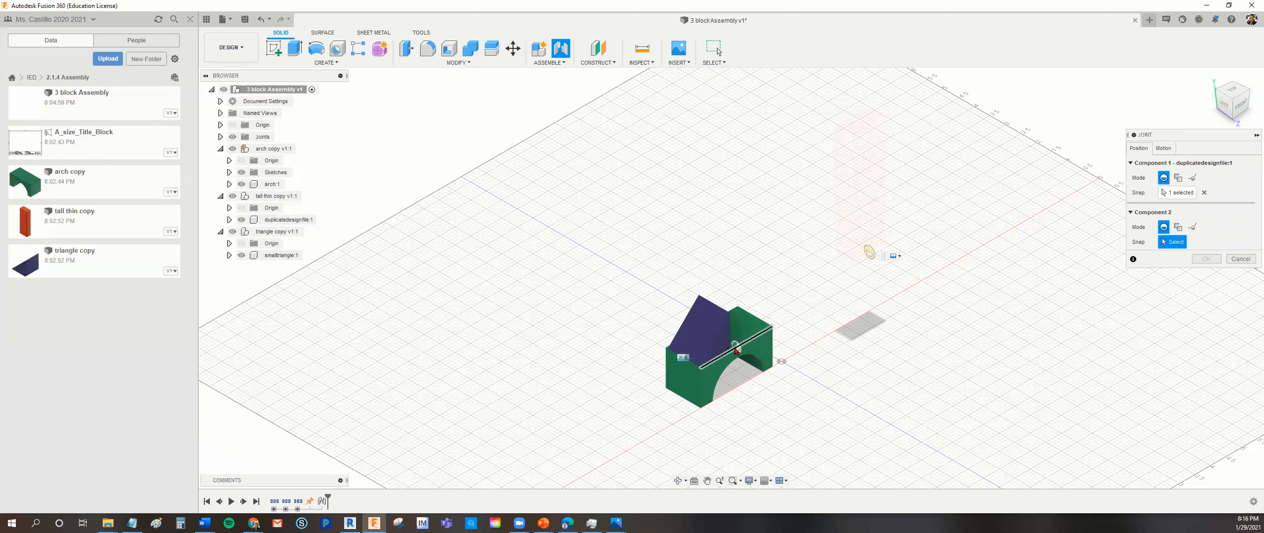
{"action": "left_click", "coordinate": [741, 350]}
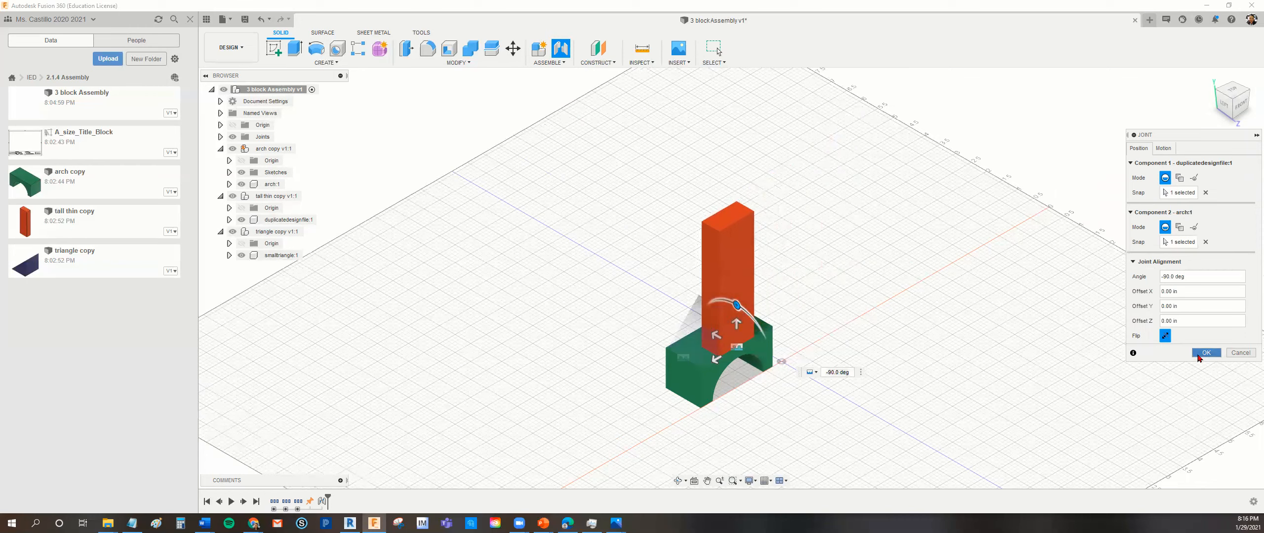
{"action": "left_click", "coordinate": [1206, 353]}
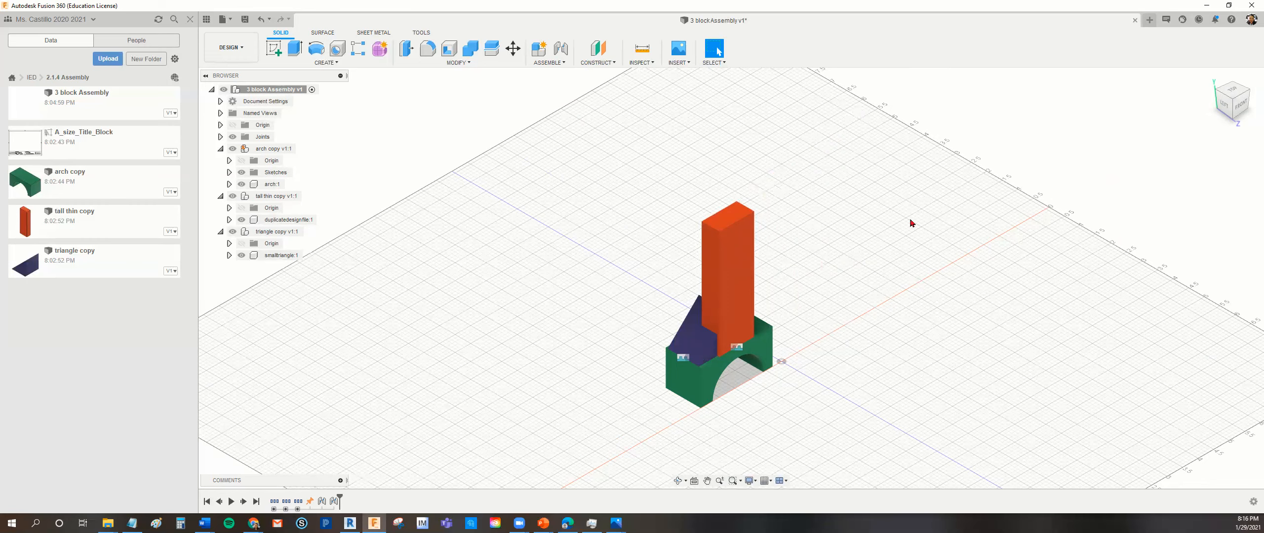
- Edit the joint between the tall thin block and the arch, setting its Z offset to -0.40 in
{"action": "left_click", "coordinate": [1241, 107]}
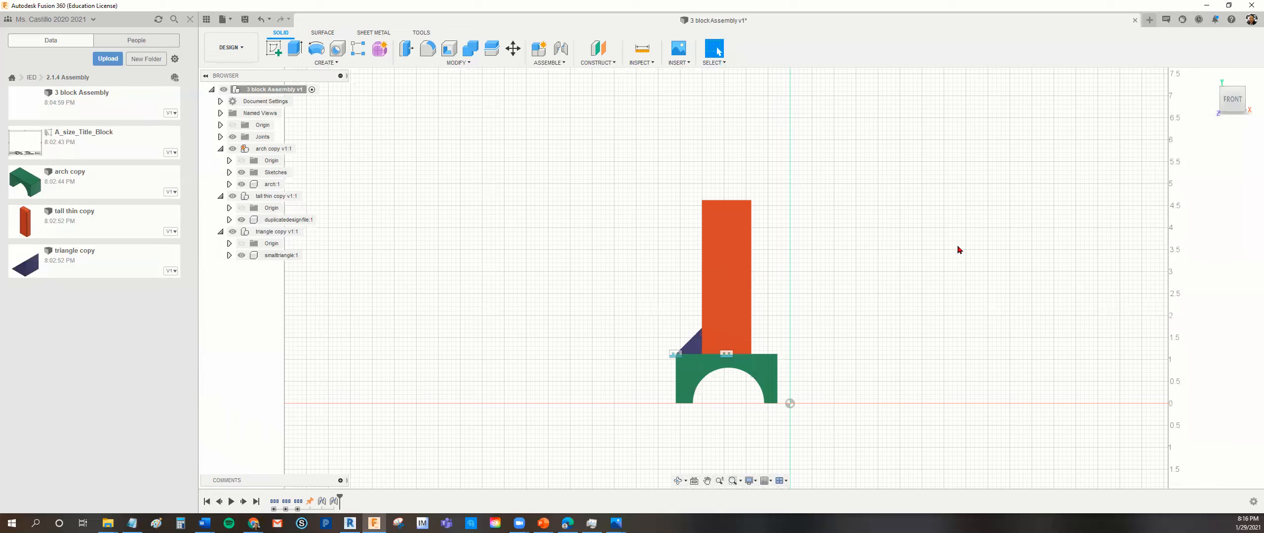
{"action": "right_click", "coordinate": [729, 358]}
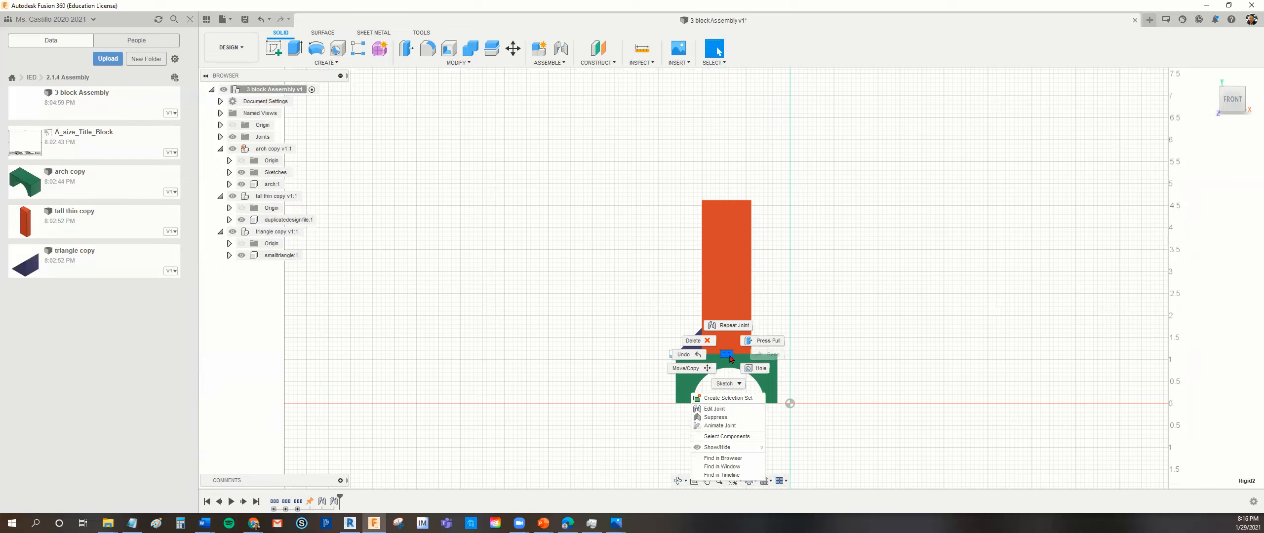
{"action": "left_click", "coordinate": [719, 409]}
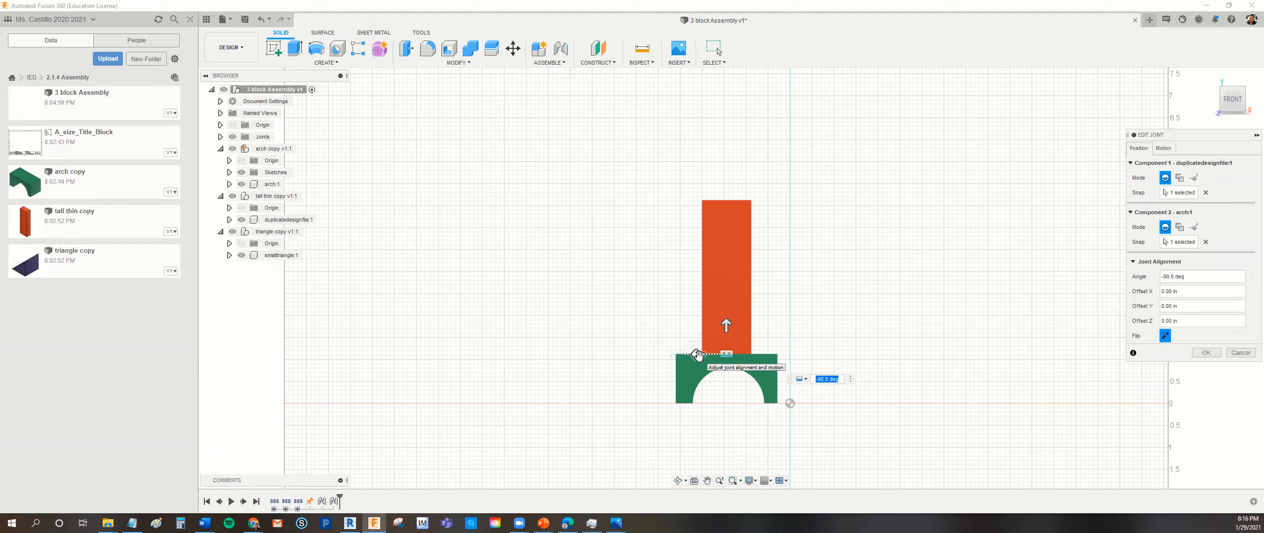
{"action": "left_click", "coordinate": [698, 355]}
{"action": "left_click_drag", "start_coordinate": [698, 355], "coordinate": [708, 354]}
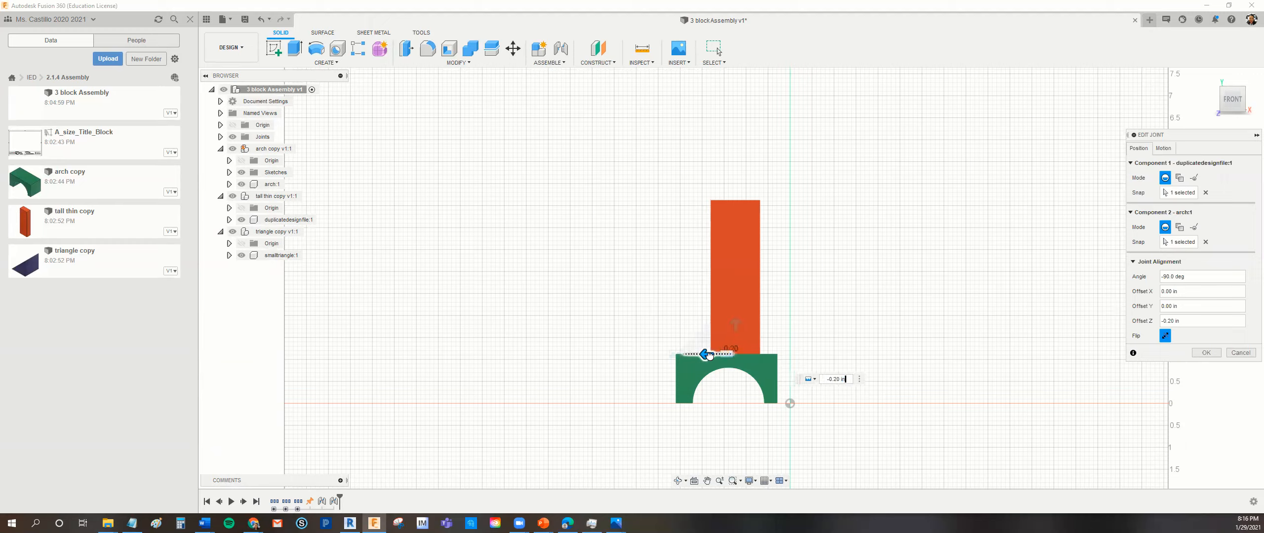
{"action": "mouse_move", "coordinate": [709, 354]}
{"action": "left_mouse_down"}
{"action": "mouse_move", "coordinate": [729, 355]}
{"action": "mouse_move", "coordinate": [718, 358]}
{"action": "left_mouse_up"}
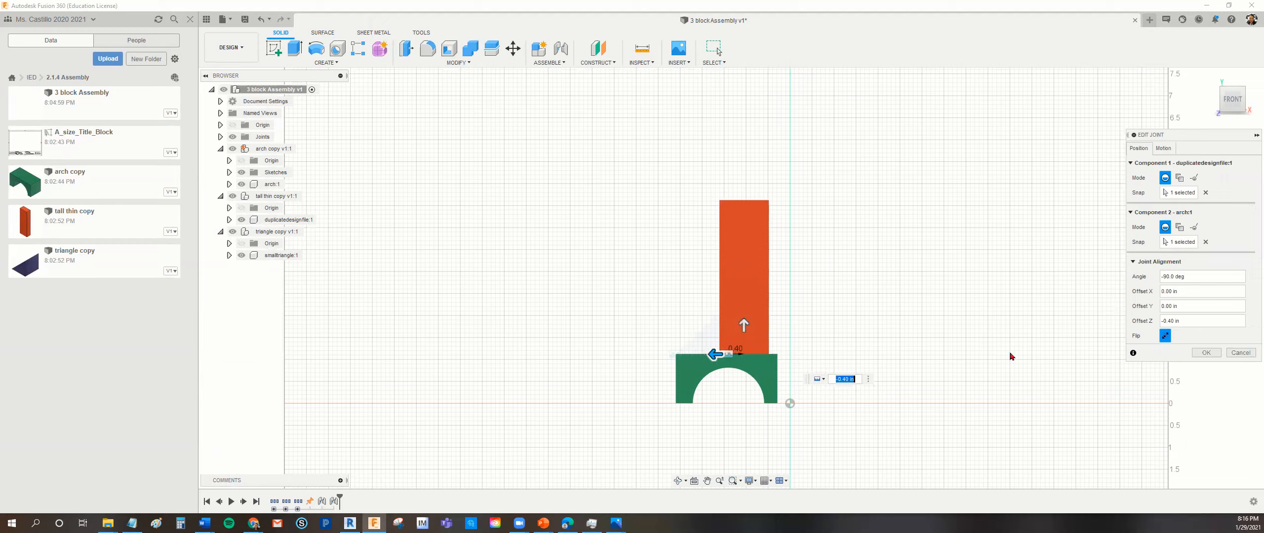
{"action": "left_click", "coordinate": [1206, 353]}
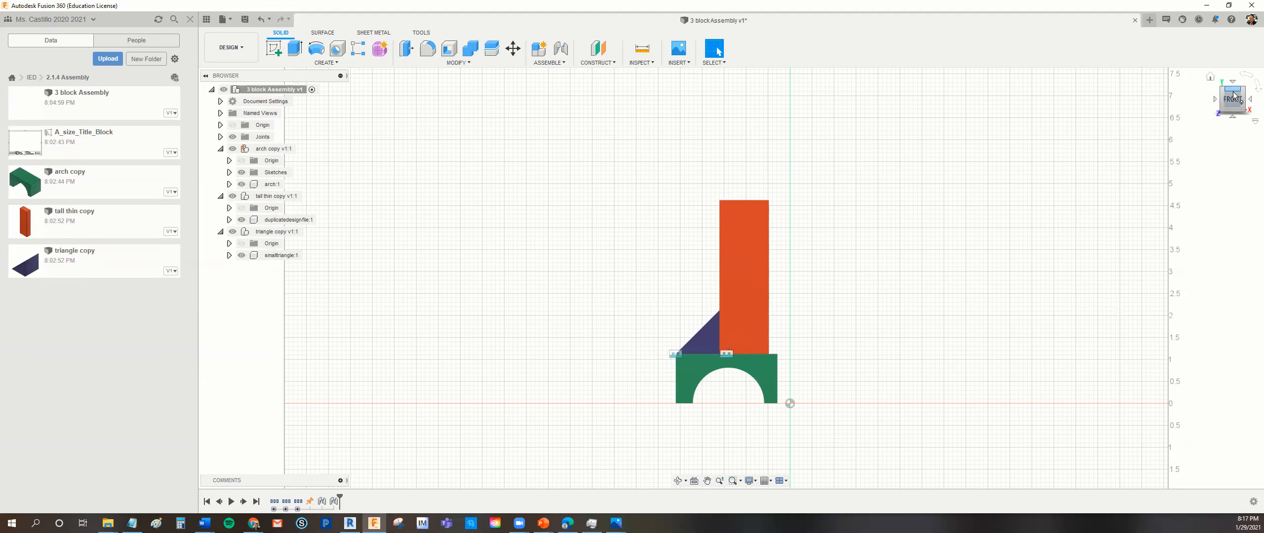
- Examine how the tall thin block and triangle sit on the arch from the home and top views
{"action": "left_click", "coordinate": [1210, 78]}
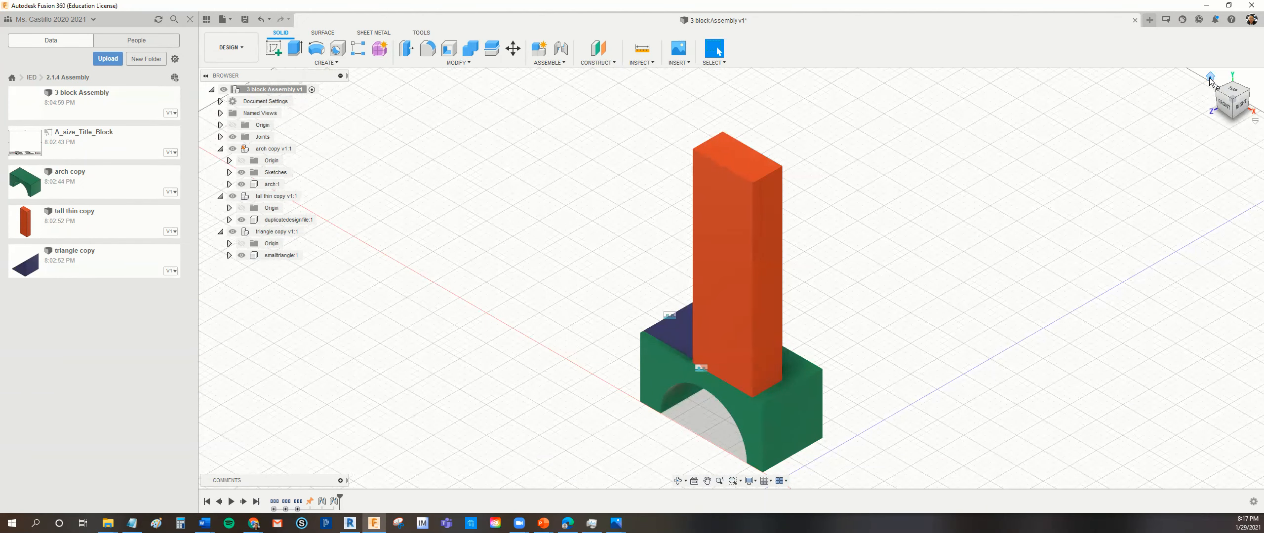
{"action": "left_click", "coordinate": [1234, 92]}
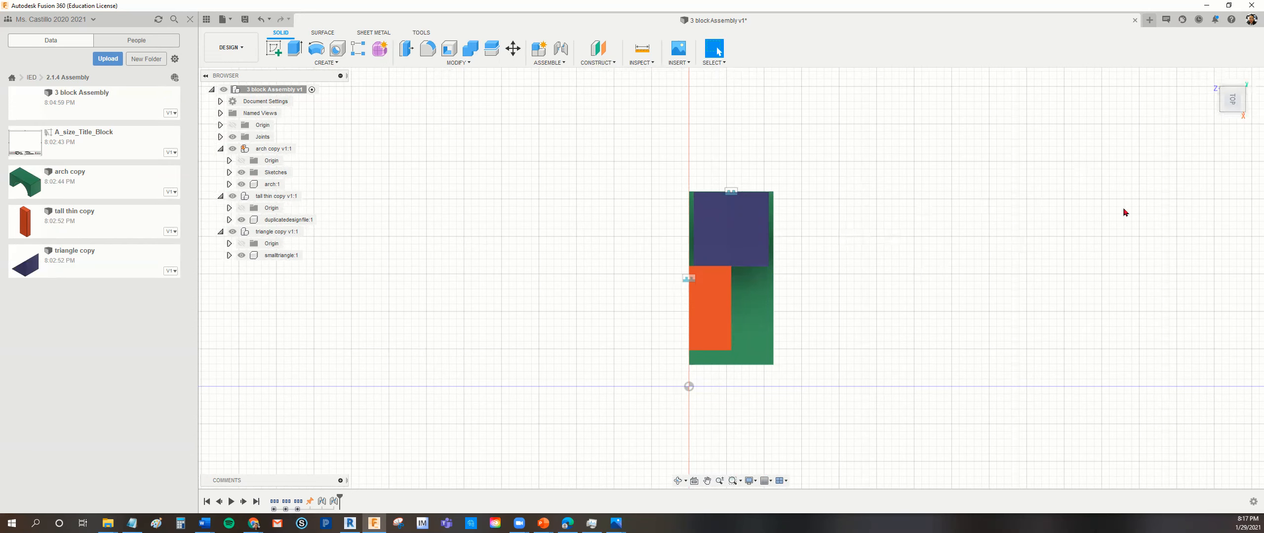
{"action": "left_click", "coordinate": [1211, 77]}
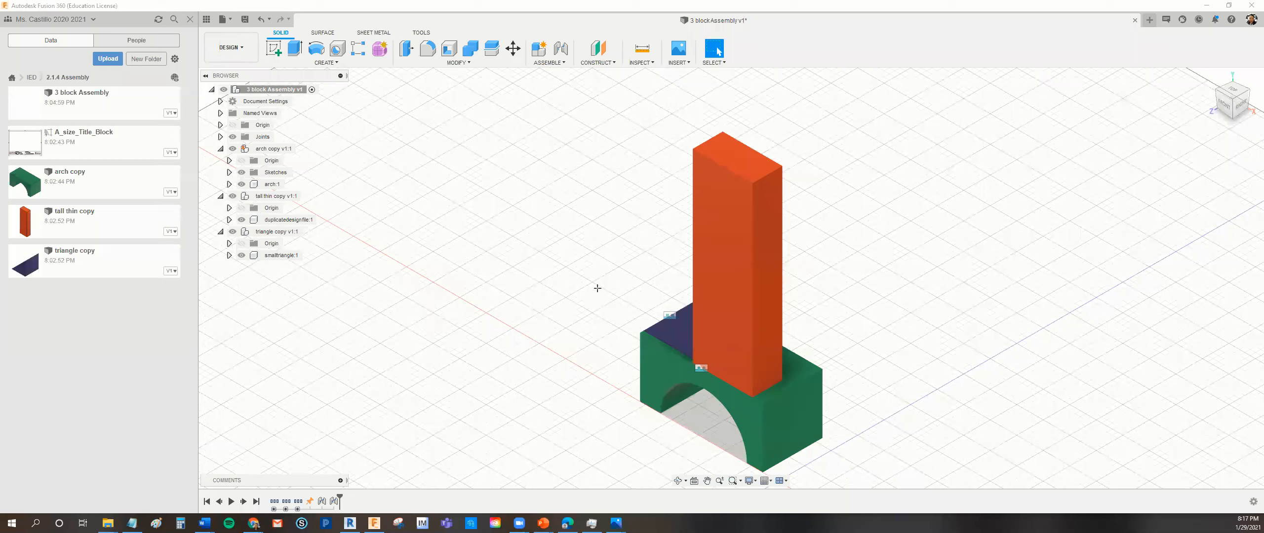
{"action": "mouse_move", "coordinate": [652, 303]}
{"action": "left_mouse_down"}
{"action": "mouse_move", "coordinate": [661, 333]}
{"action": "mouse_move", "coordinate": [684, 333]}
{"action": "mouse_move", "coordinate": [717, 379]}
{"action": "left_mouse_up"}
{"action": "left_click", "coordinate": [1231, 92]}
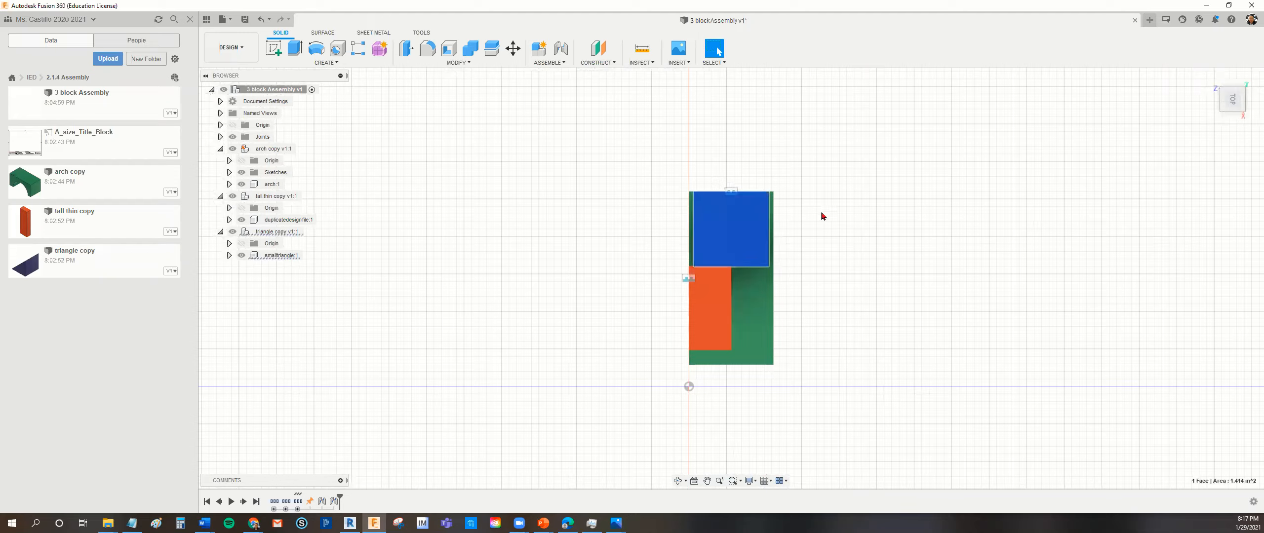
{"action": "left_click", "coordinate": [690, 343]}
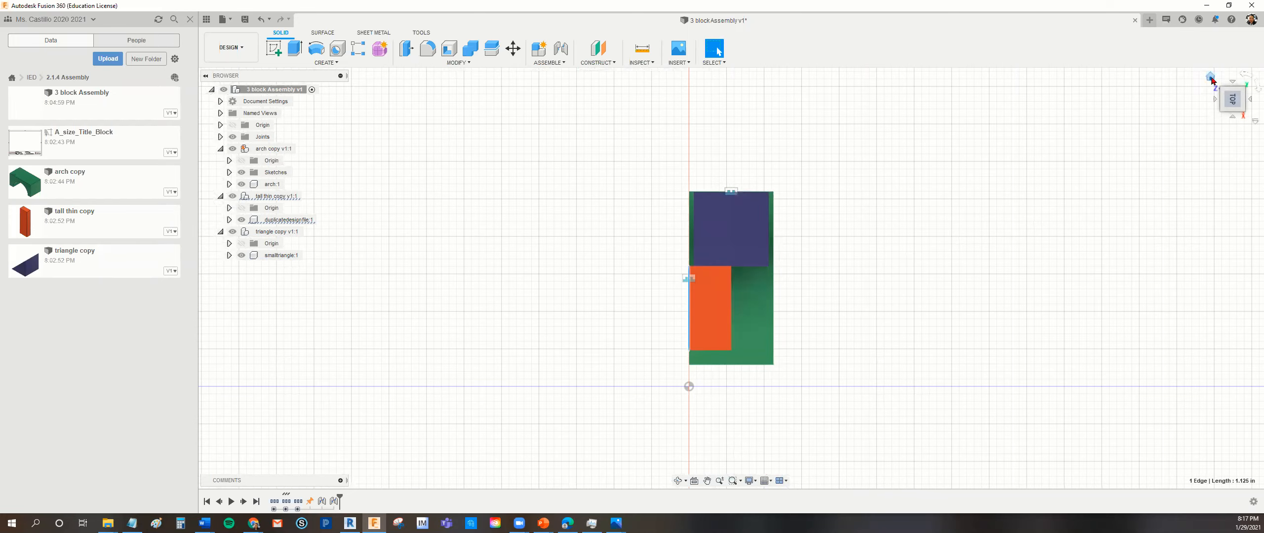
{"action": "left_click", "coordinate": [1211, 77]}
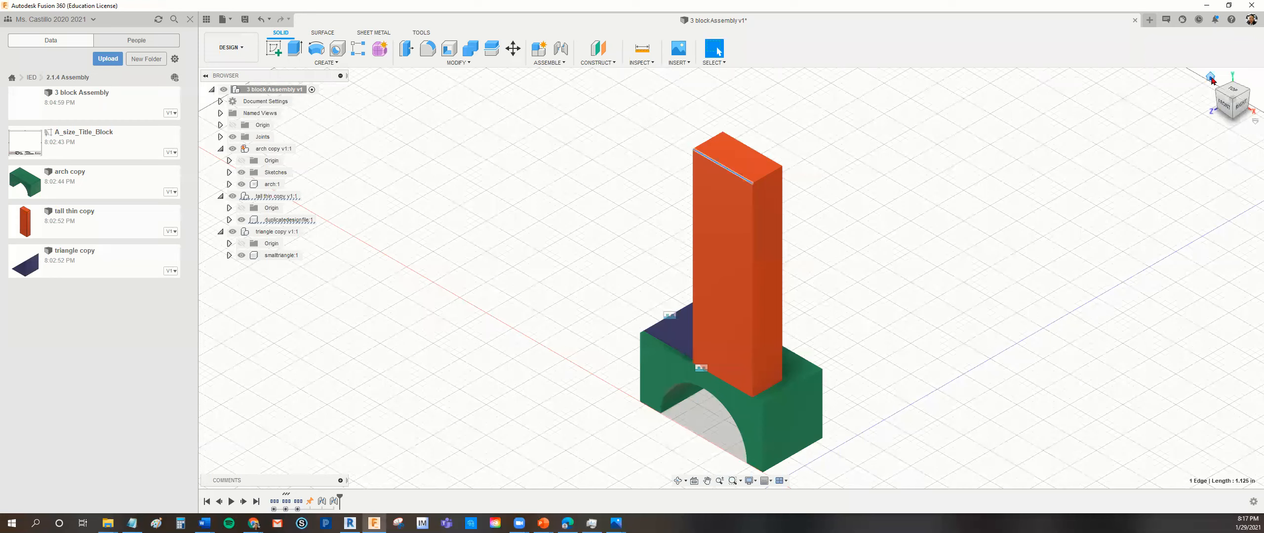
{"action": "left_click", "coordinate": [1053, 193]}
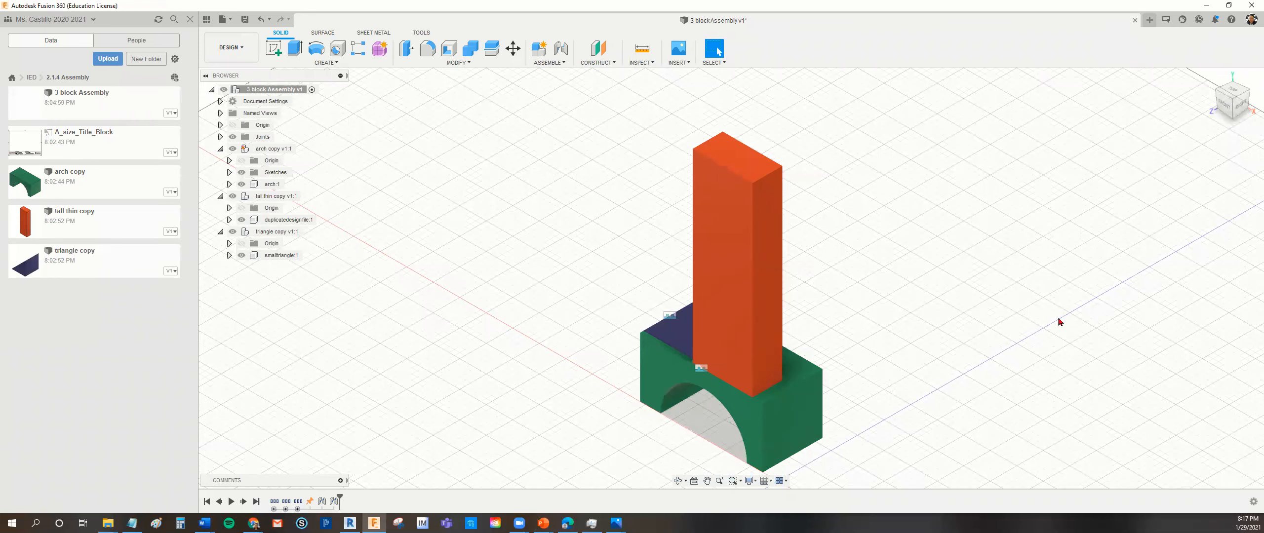
{"action": "middle_click_drag", "start_coordinate": [970, 332], "coordinate": [923, 337]}
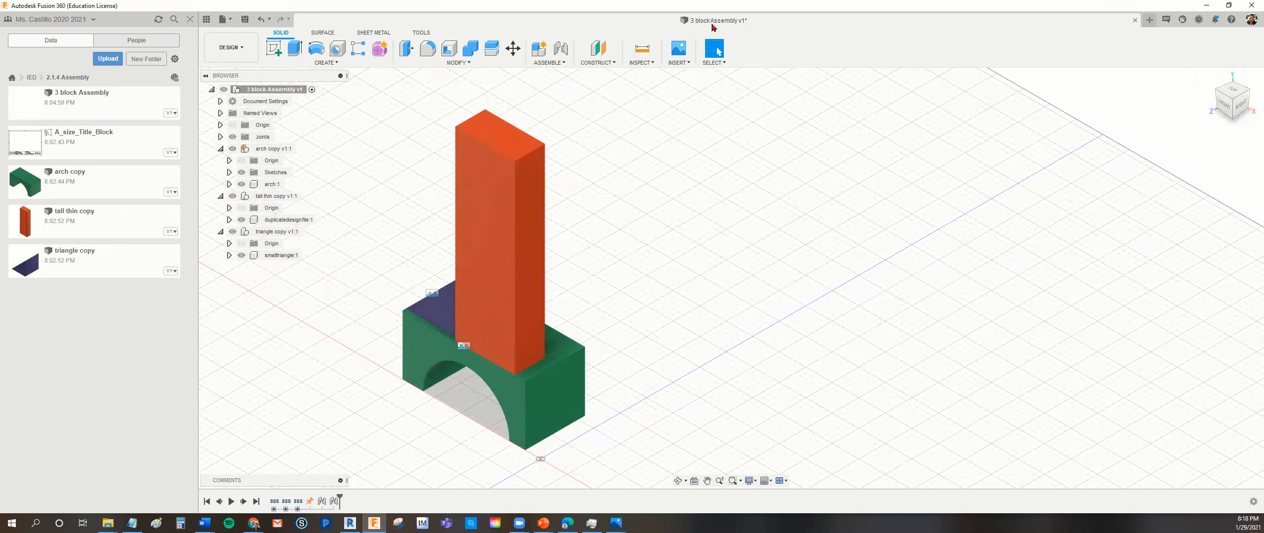
- Create a new drawing from the full assembly design using the A_size_Title_Block template from the 2.1.4 Assembly folder
{"action": "left_click", "coordinate": [228, 22]}
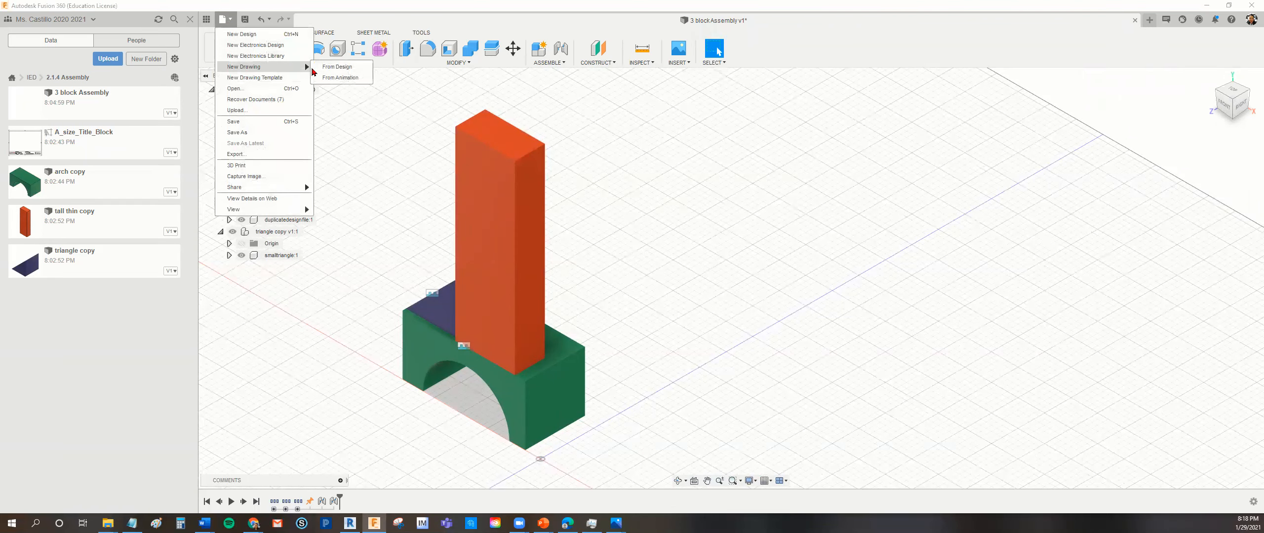
{"action": "left_click", "coordinate": [337, 67]}
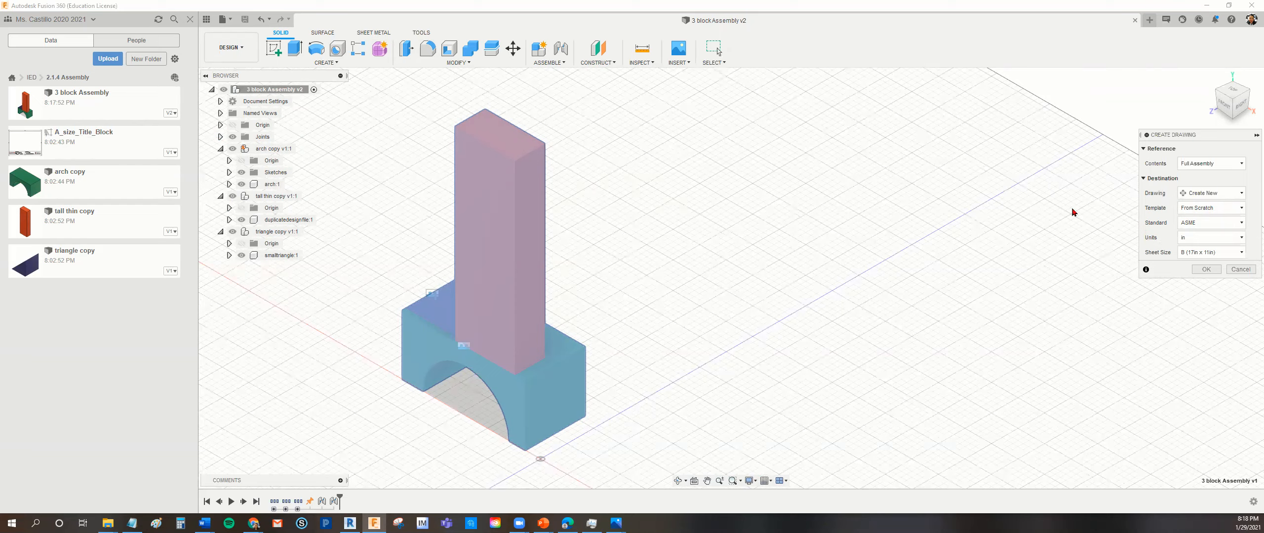
{"action": "left_click", "coordinate": [1238, 208]}
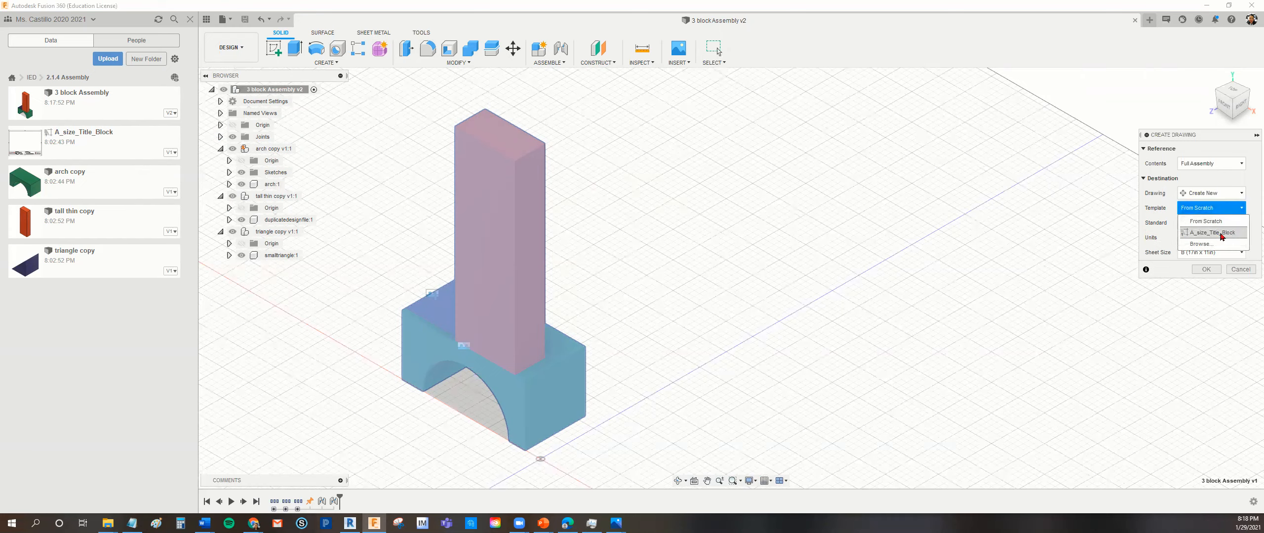
{"action": "left_click", "coordinate": [1211, 244]}
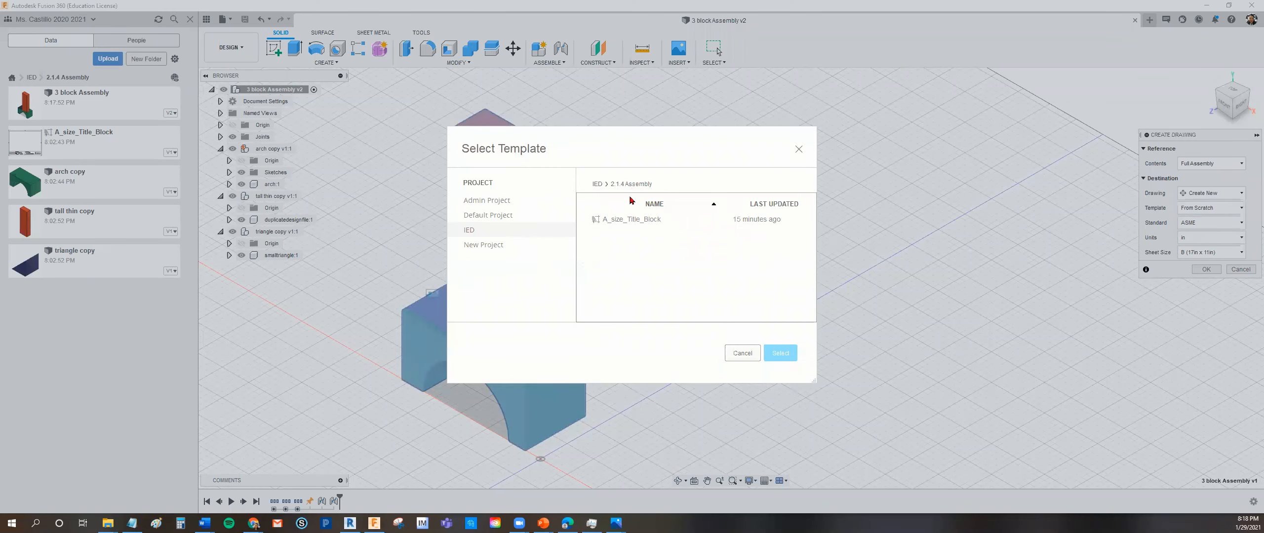
{"action": "left_click", "coordinate": [621, 222]}
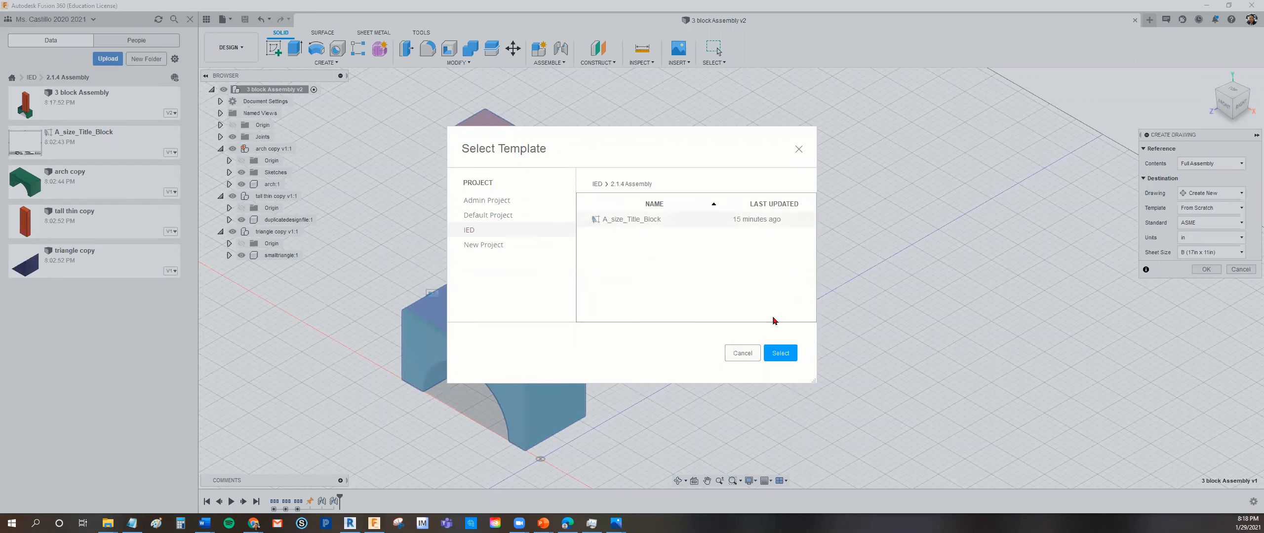
{"action": "left_click", "coordinate": [774, 354]}
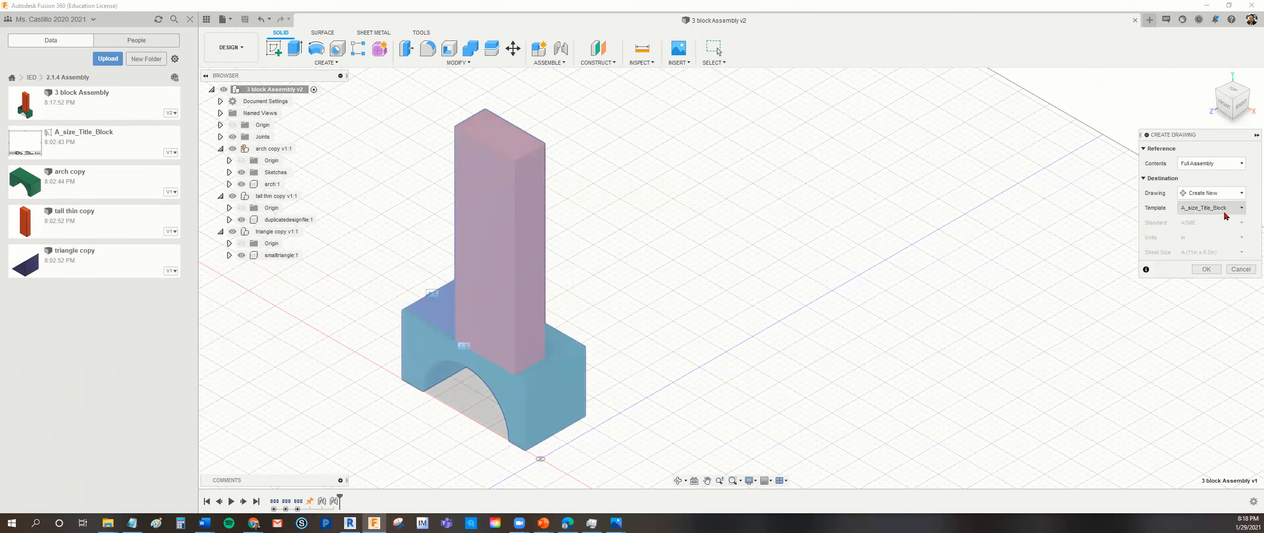
{"action": "left_click", "coordinate": [1206, 269]}
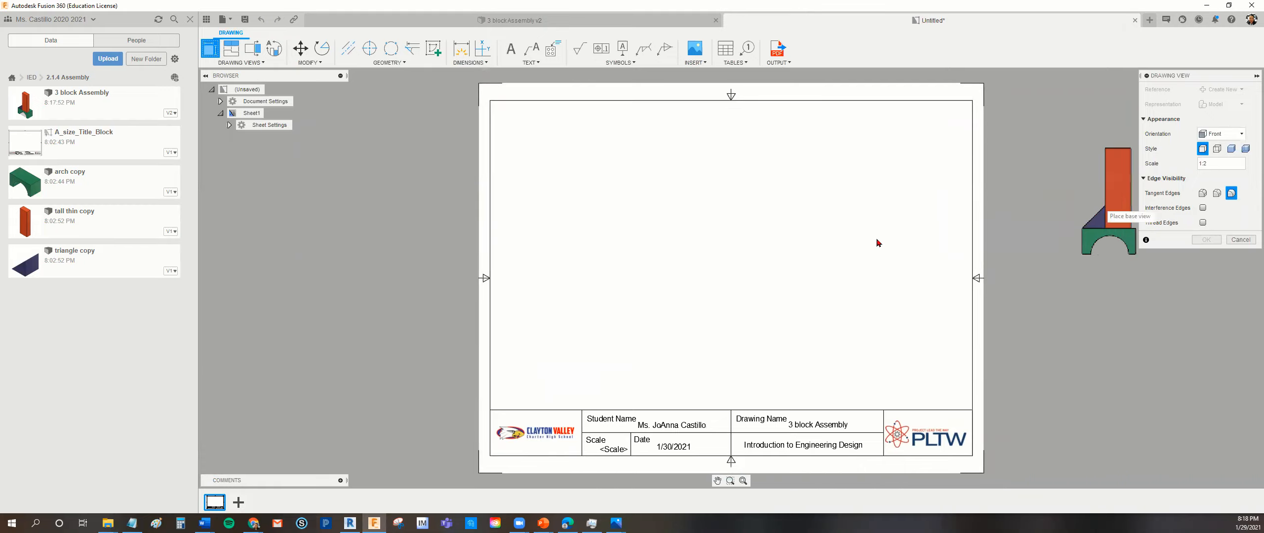
- Place the front base view in the sheet's lower-left area above the title block and set its scale to 3:4
{"action": "left_click", "coordinate": [569, 344]}
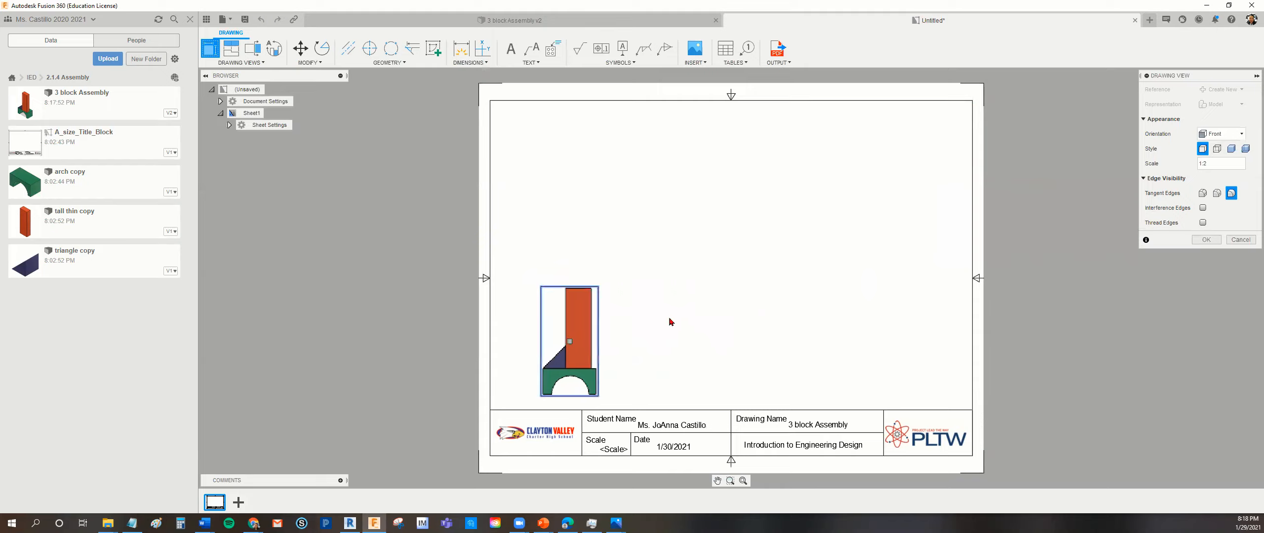
{"action": "left_click", "coordinate": [1250, 163]}
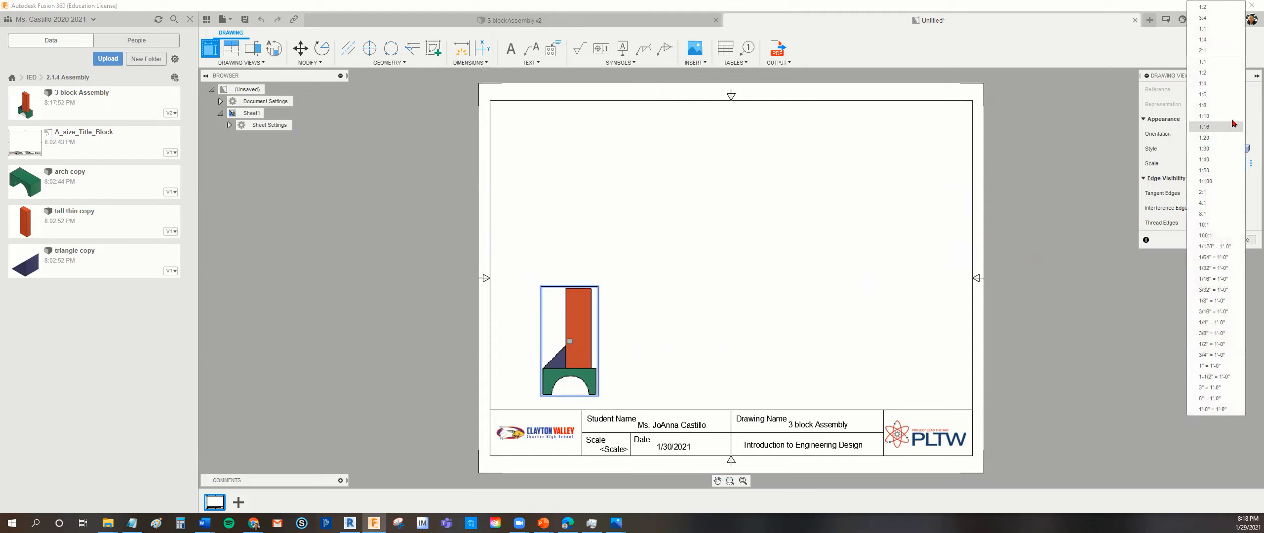
{"action": "left_click", "coordinate": [1224, 18]}
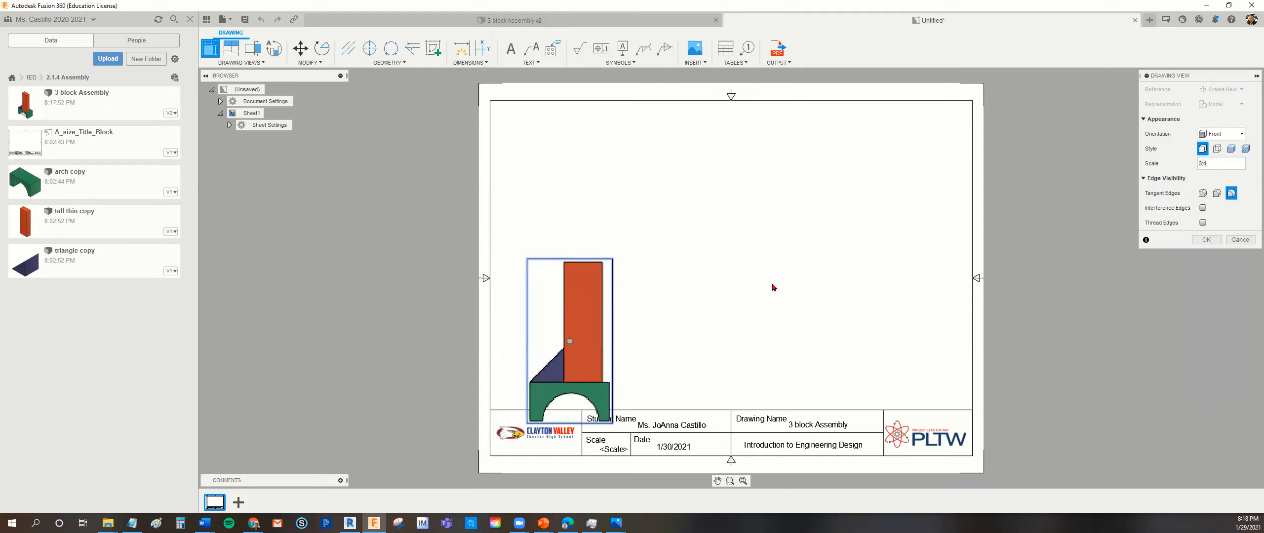
{"action": "left_click", "coordinate": [1250, 165]}
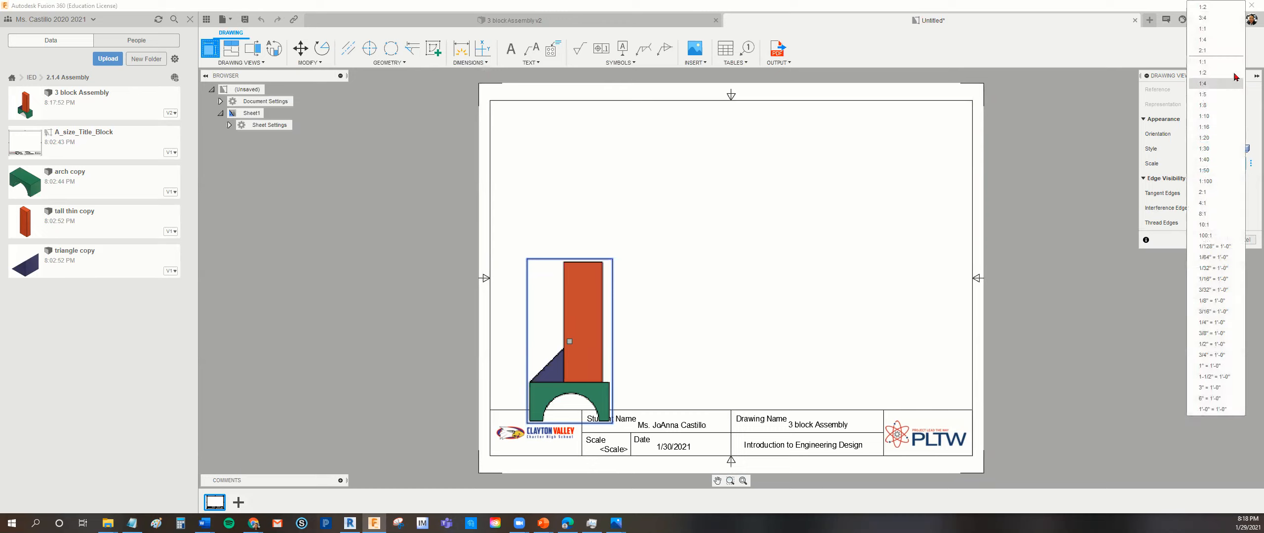
{"action": "left_click", "coordinate": [1215, 17]}
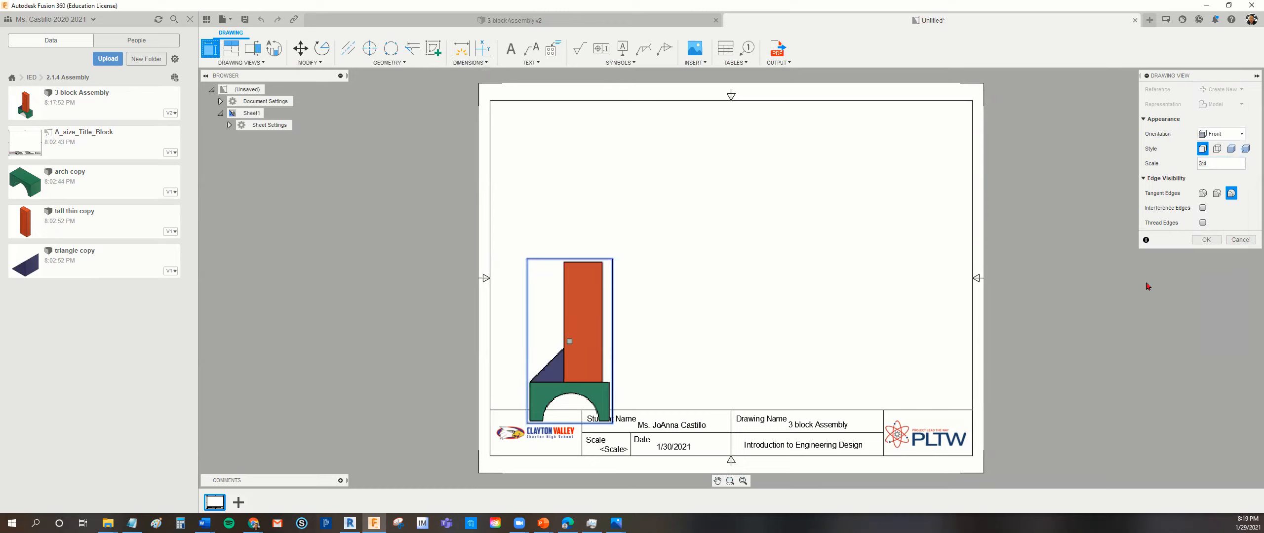